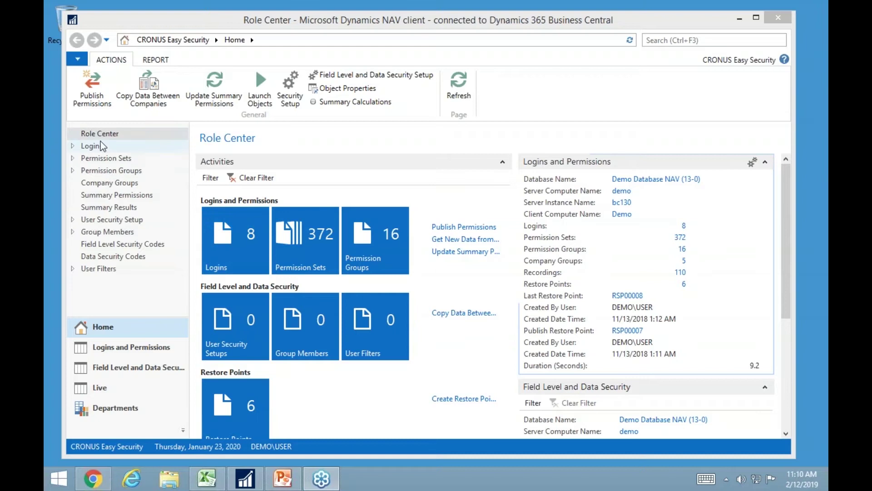
Show the logins and open the card of the login that has no access controls or permission groups
{"action": "left_click", "coordinate": [96, 146]}
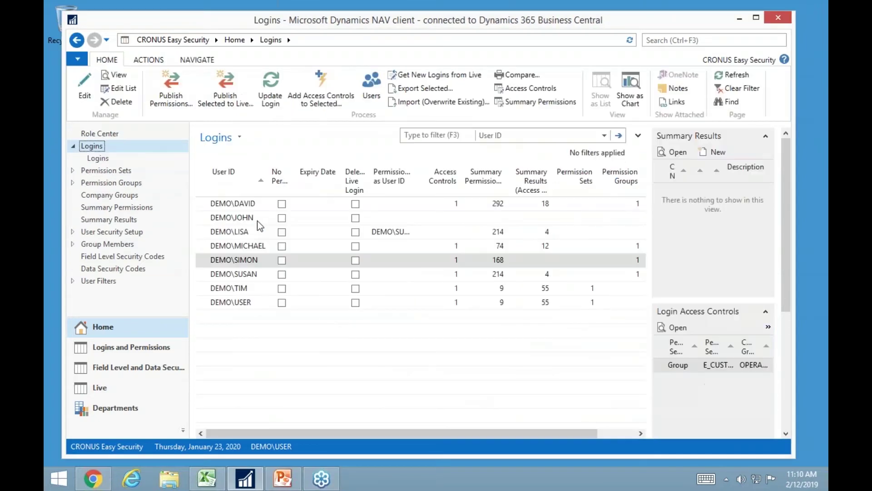
{"action": "left_click", "coordinate": [248, 221]}
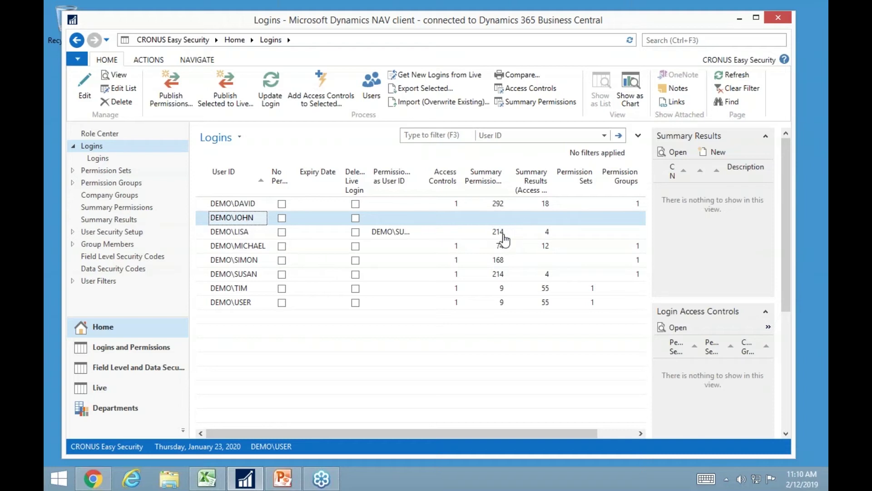
{"action": "double_click", "coordinate": [231, 218]}
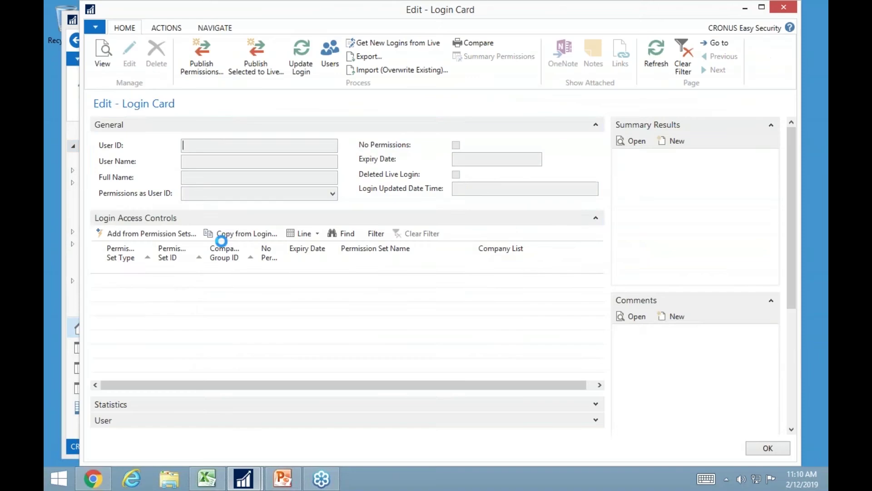
Start a login access control of type Group and open the full selection of permission groups for it
{"action": "left_click", "coordinate": [147, 283]}
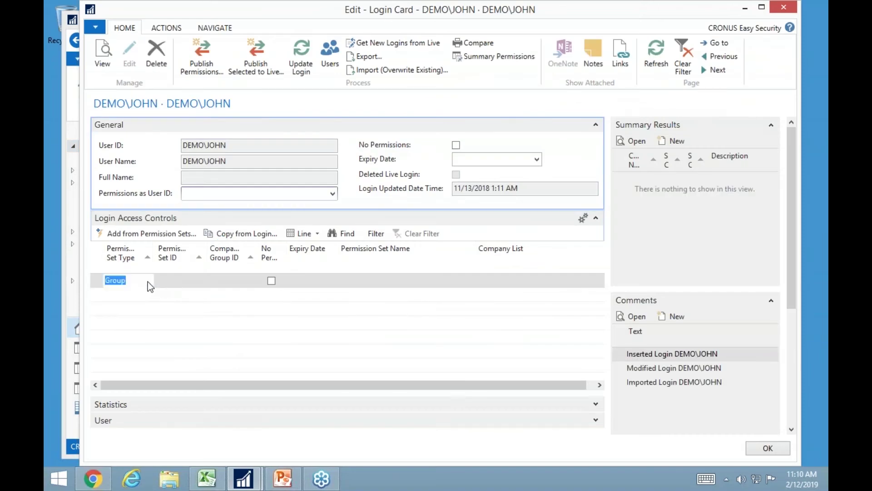
{"action": "left_click", "coordinate": [148, 282]}
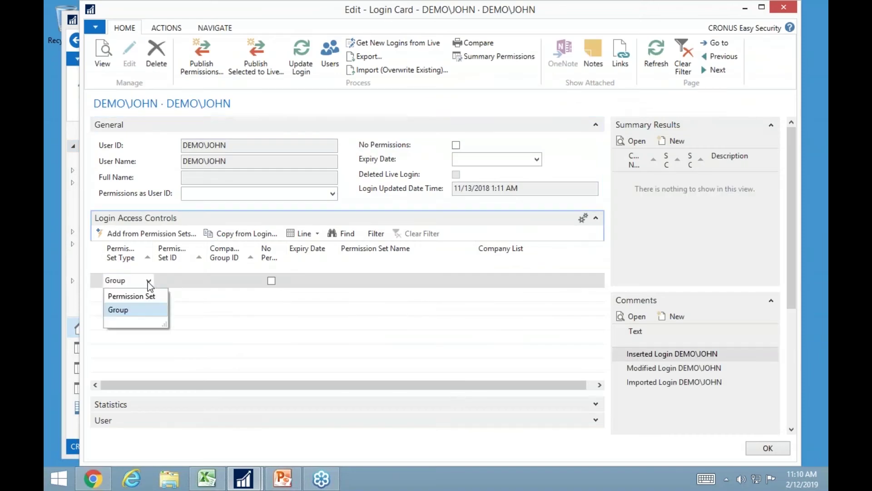
{"action": "left_click", "coordinate": [204, 284]}
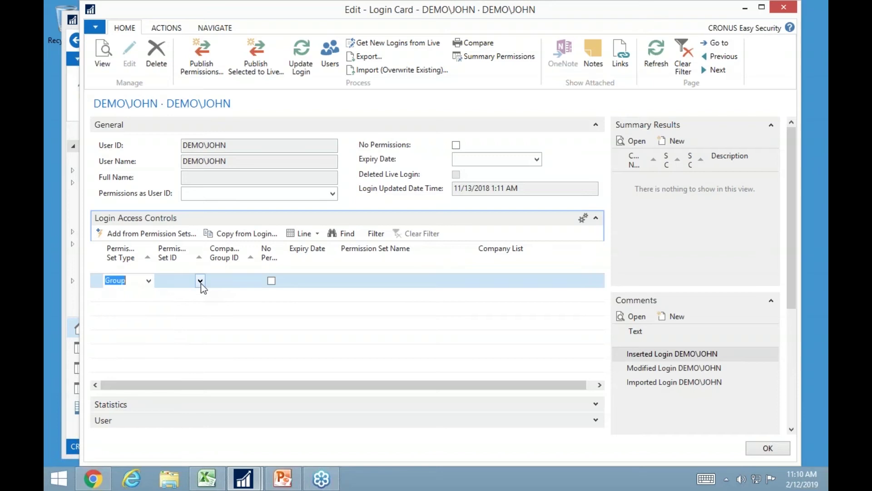
{"action": "left_click", "coordinate": [199, 282]}
{"action": "left_click", "coordinate": [200, 281]}
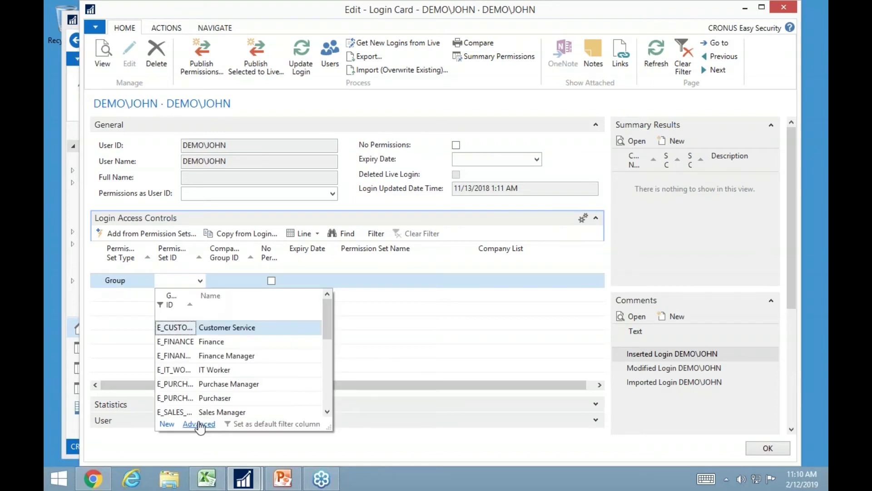
{"action": "left_click", "coordinate": [200, 420]}
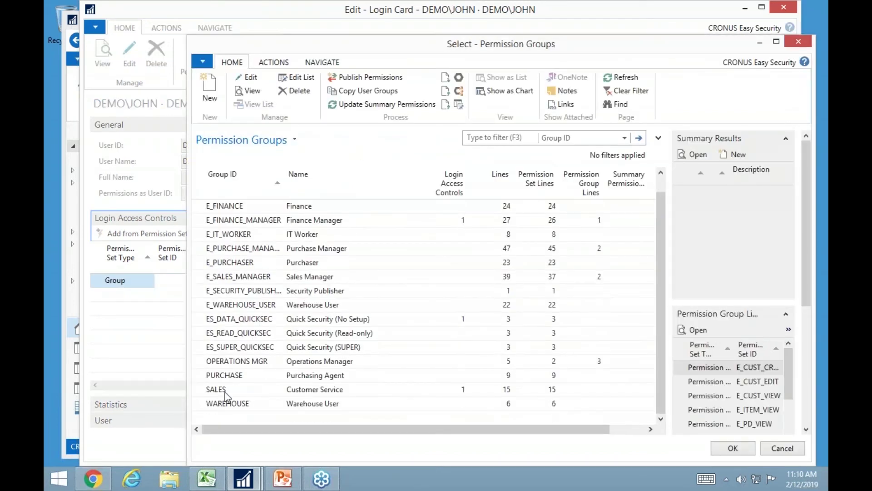
Examine which permission sets the SALES permission group contains, and close its card
{"action": "left_click", "coordinate": [222, 390]}
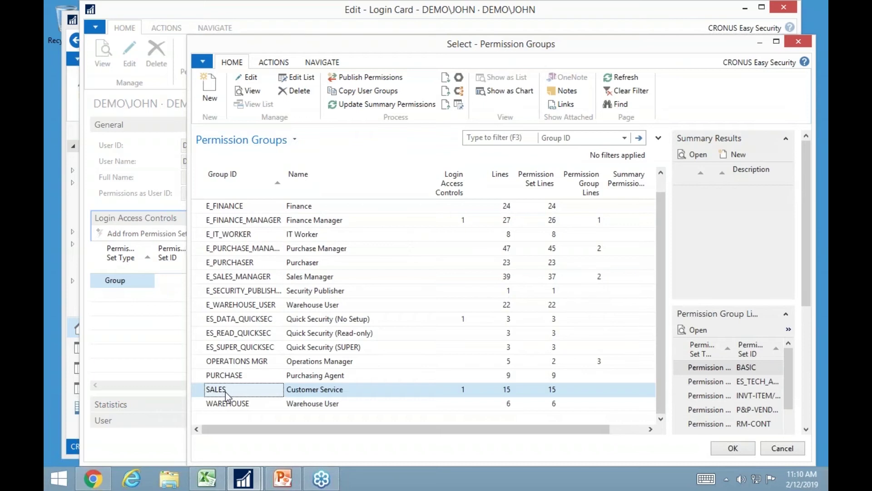
{"action": "left_click", "coordinate": [252, 91]}
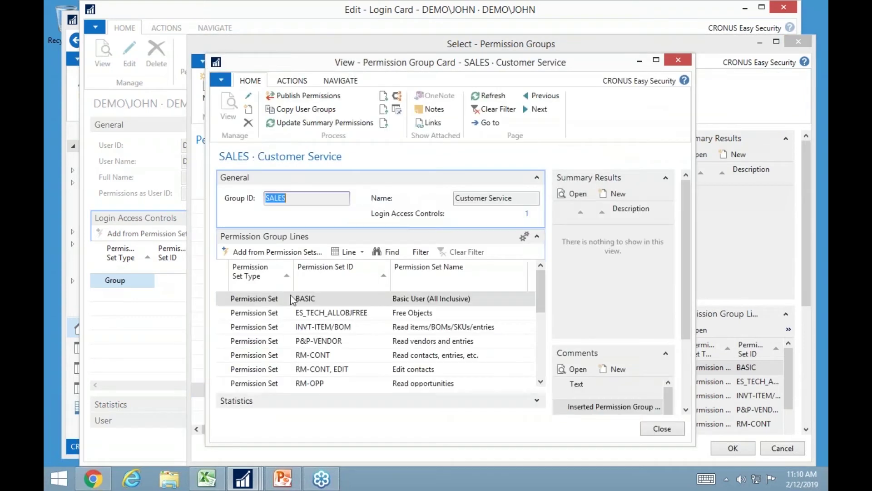
{"action": "scroll", "coordinate": [341, 355], "scroll_direction": "down", "scroll_amount": 3}
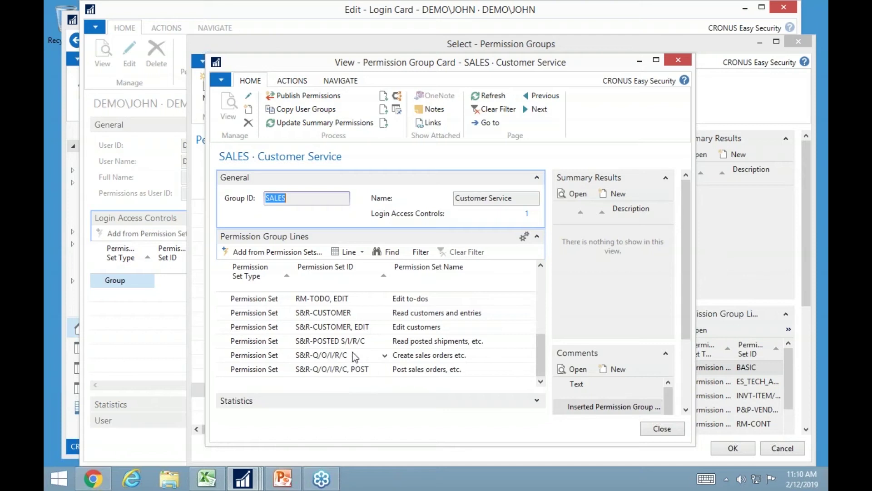
{"action": "scroll", "coordinate": [353, 355], "scroll_direction": "up", "scroll_amount": 2}
{"action": "scroll", "coordinate": [350, 353], "scroll_direction": "up", "scroll_amount": 1}
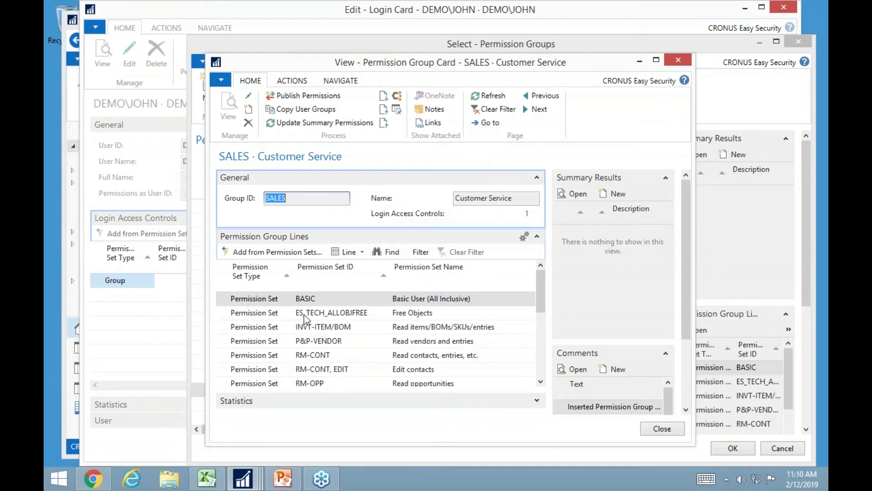
{"action": "scroll", "coordinate": [336, 359], "scroll_direction": "down", "scroll_amount": 3}
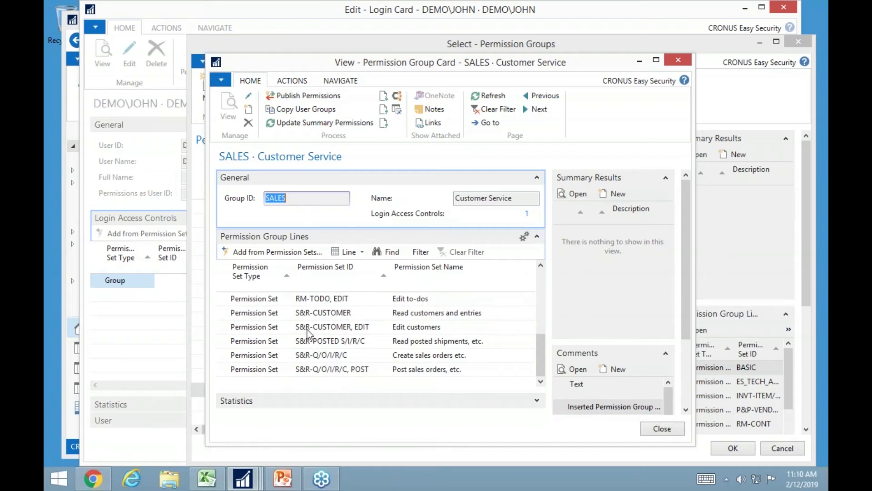
{"action": "key", "text": "Escape"}
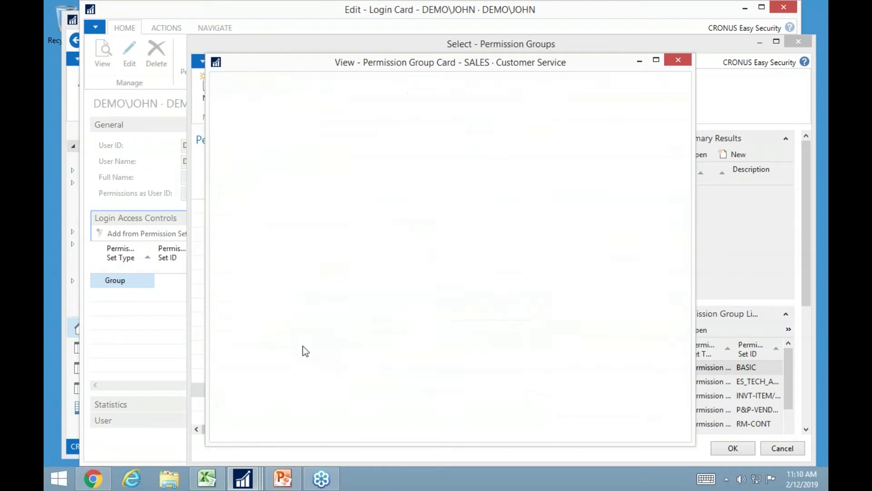
Examine the permission sets and nested groups in the OPERATIONS MGR permission group, and close its card
{"action": "left_click", "coordinate": [243, 364]}
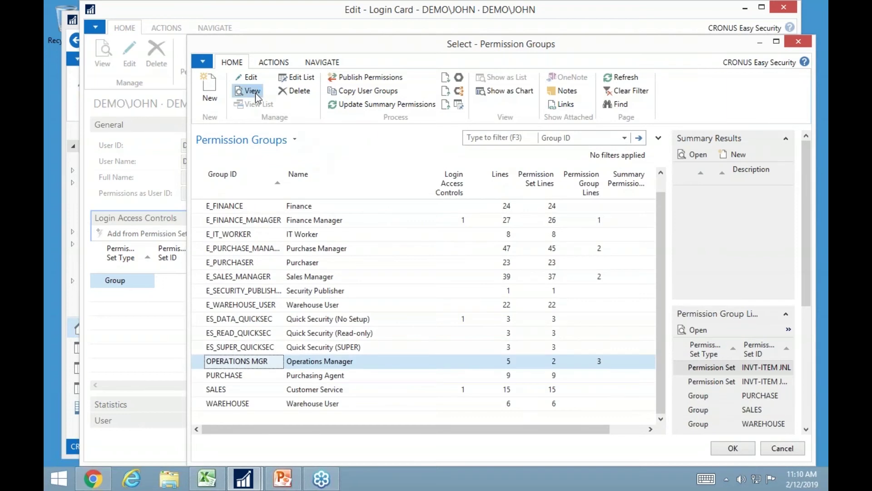
{"action": "left_click", "coordinate": [255, 93]}
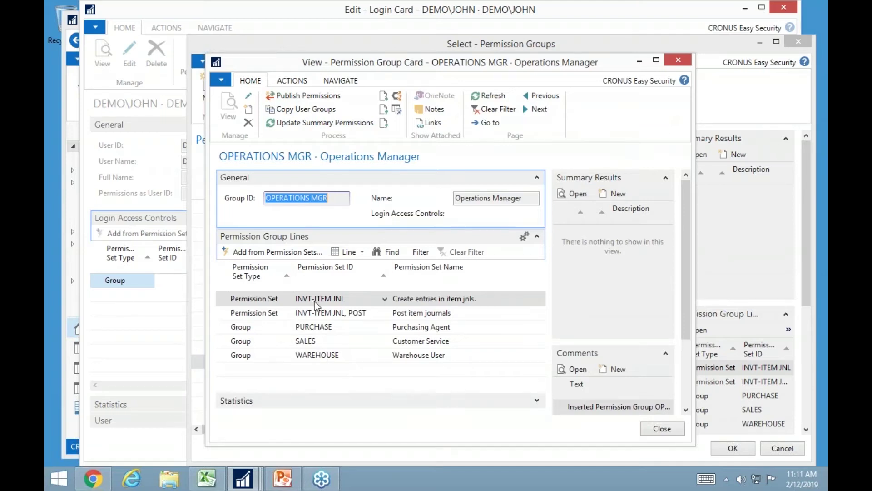
{"action": "key", "text": "Escape"}
Assign the SALES permission group to the login's access control line
{"action": "left_click", "coordinate": [234, 389]}
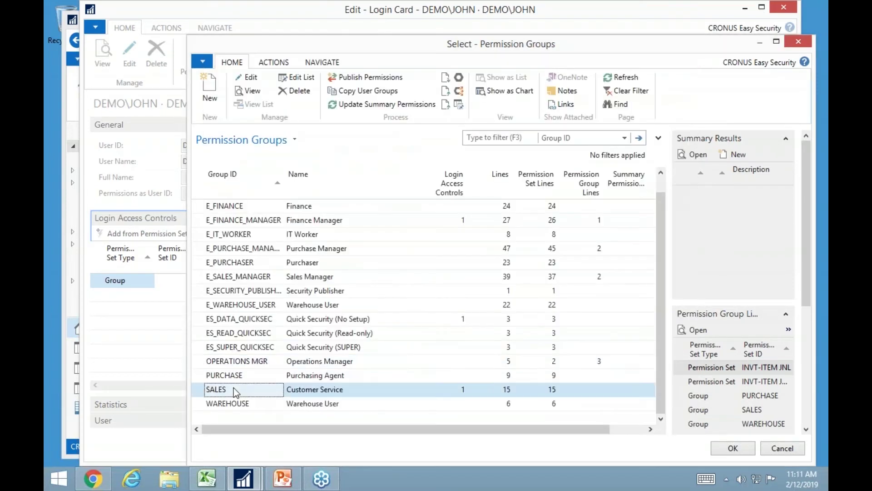
{"action": "key", "text": "Return"}
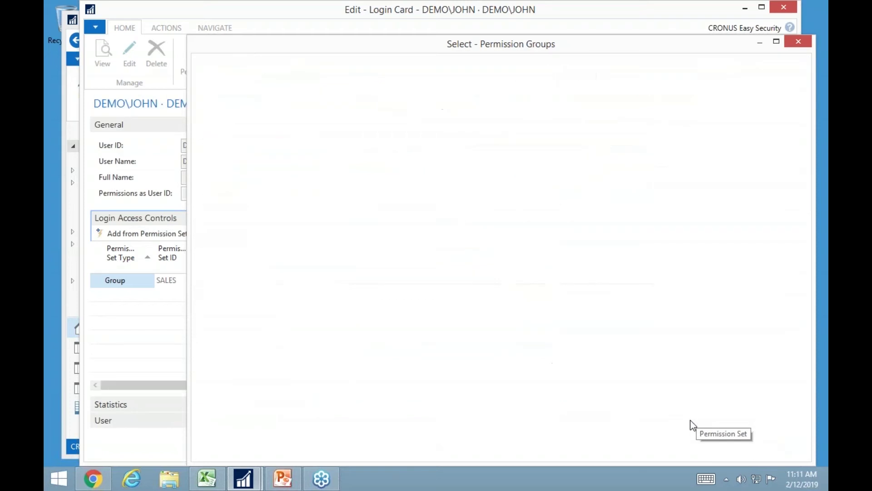
{"action": "key", "text": "Tab"}
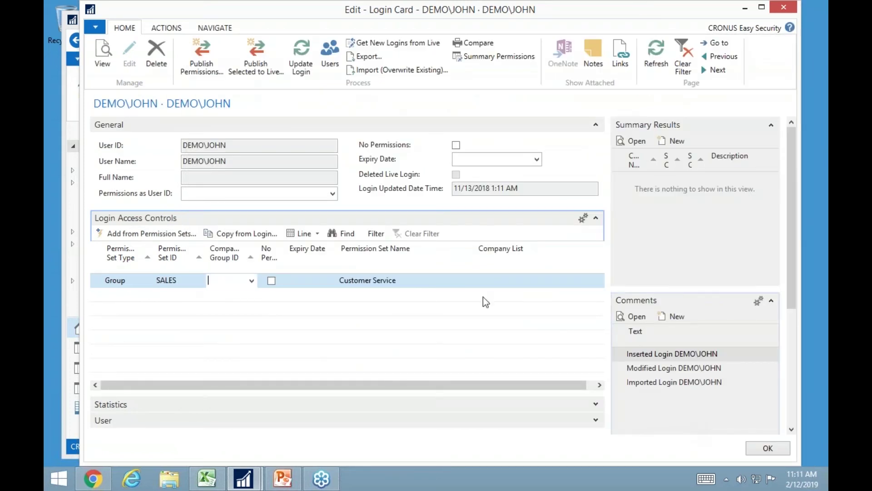
Limit the SALES access control to the OPERATIONS company group
{"action": "left_click", "coordinate": [251, 280]}
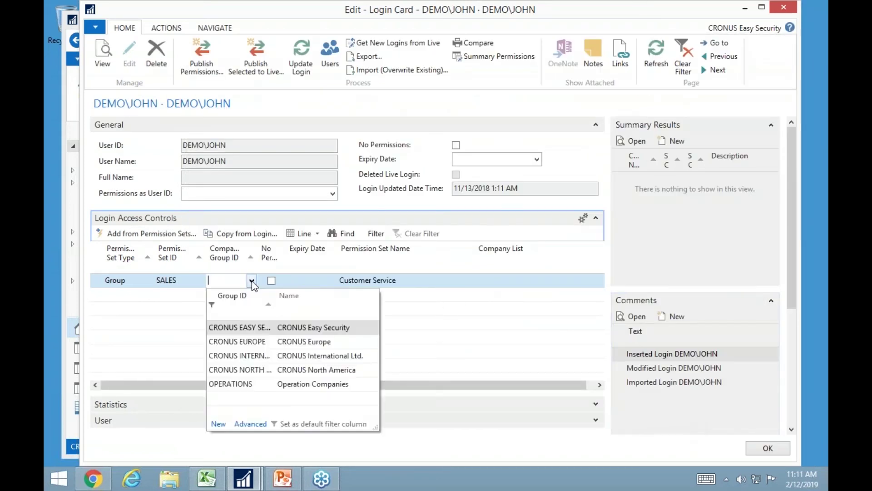
{"action": "left_click", "coordinate": [250, 424]}
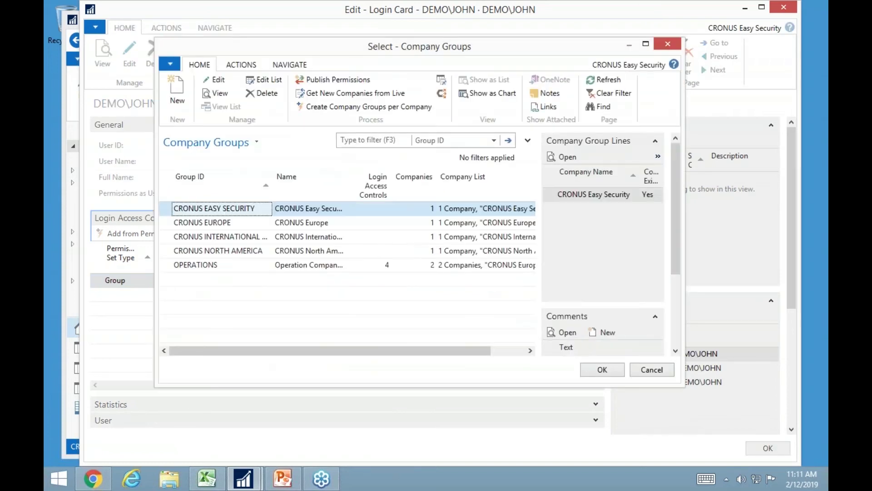
{"action": "left_click", "coordinate": [182, 268]}
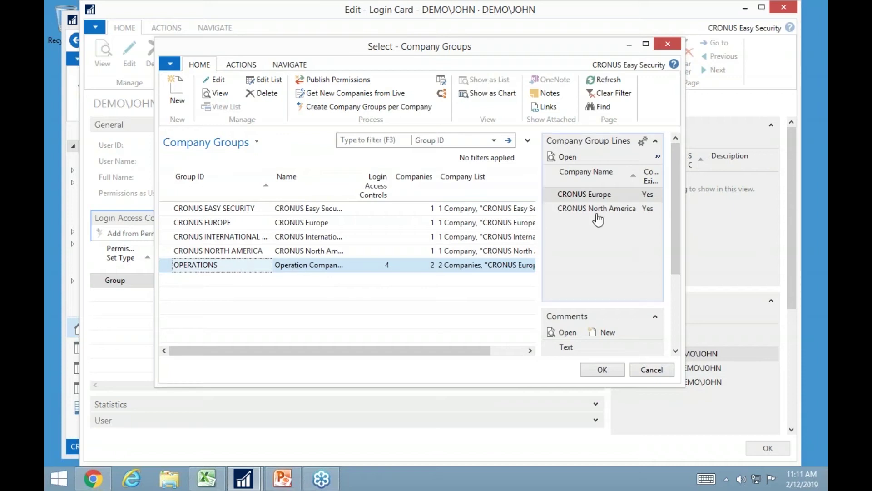
{"action": "left_click", "coordinate": [603, 370]}
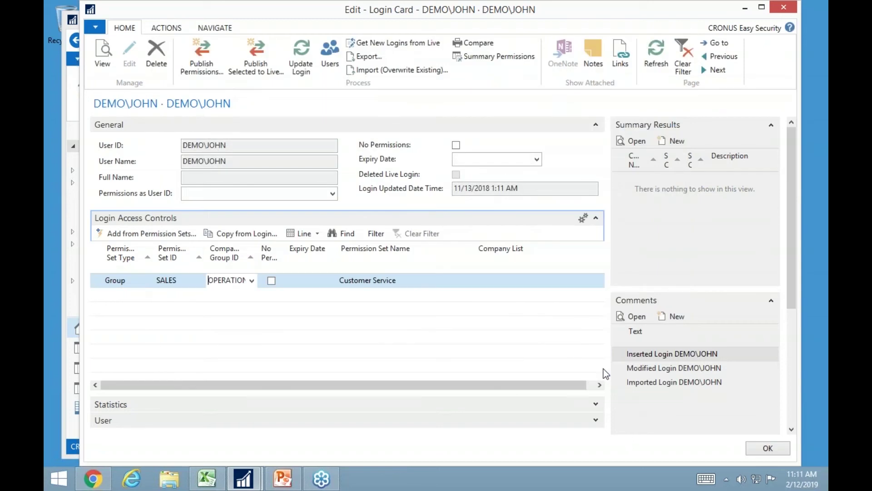
{"action": "key", "text": "Tab"}
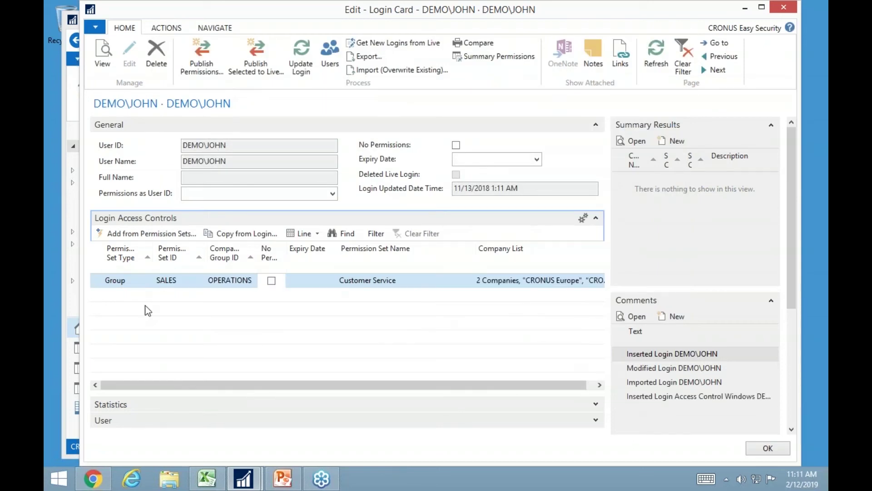
Update the login with its new access control, acknowledge the result and close the login card
{"action": "left_click", "coordinate": [304, 59]}
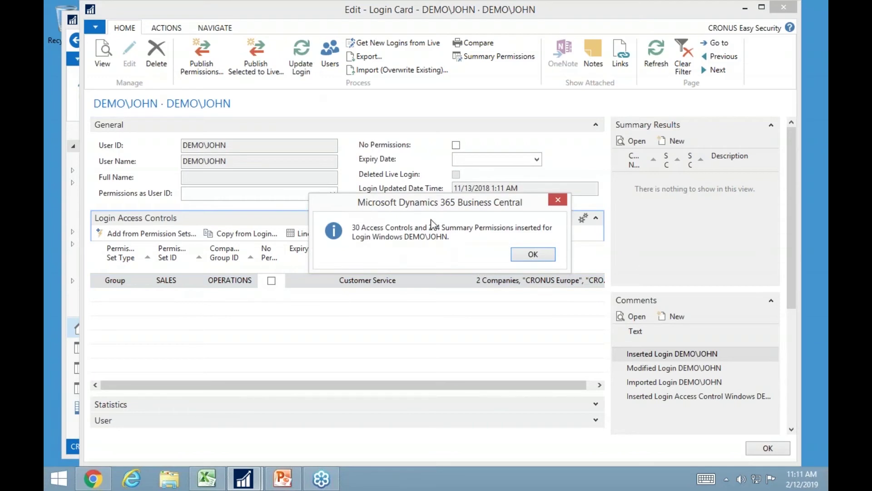
{"action": "left_click", "coordinate": [532, 255]}
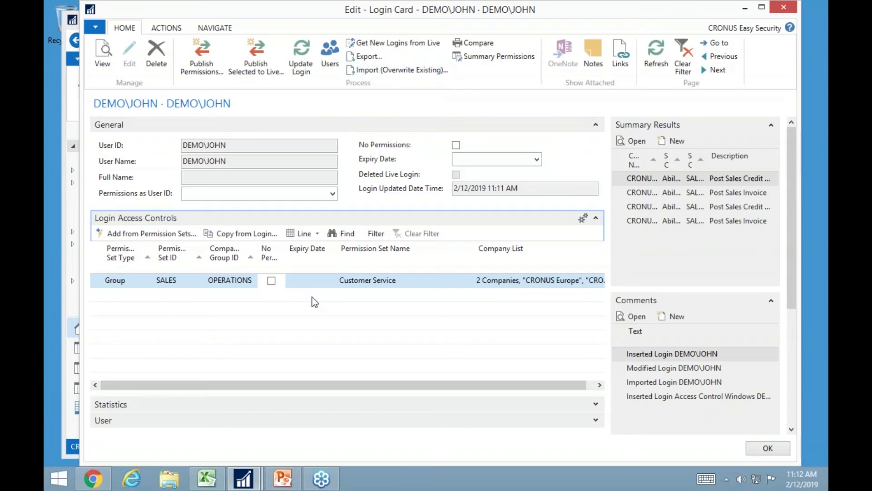
{"action": "left_click", "coordinate": [296, 285]}
{"action": "key", "text": "Escape"}
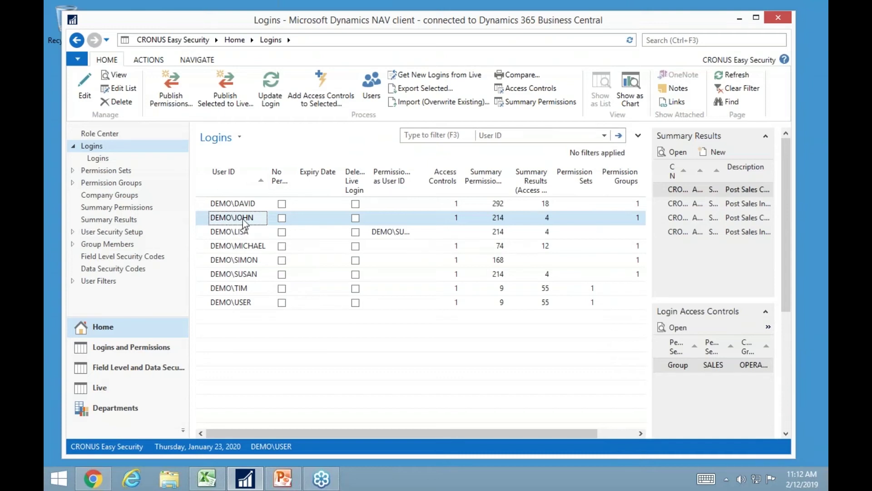
Open Security Setup from the Role Center and show the full selection of permission sets for the Quick Security data permission set
{"action": "left_click", "coordinate": [109, 135]}
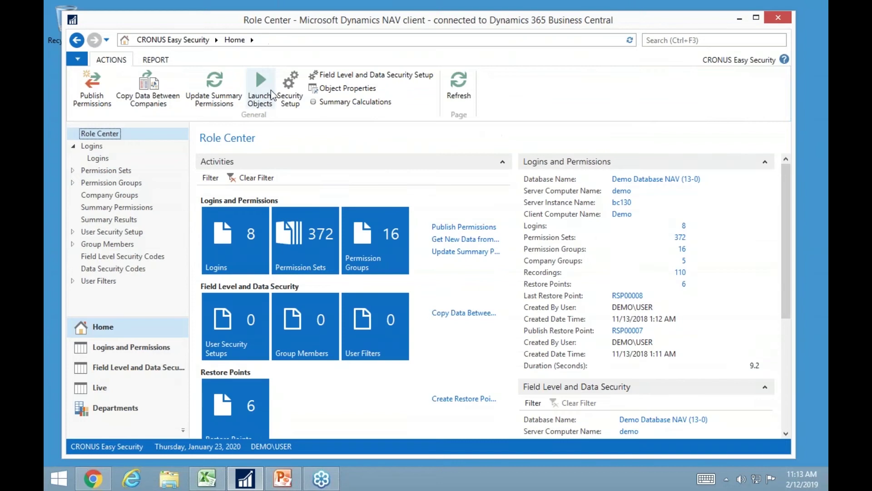
{"action": "left_click", "coordinate": [286, 78]}
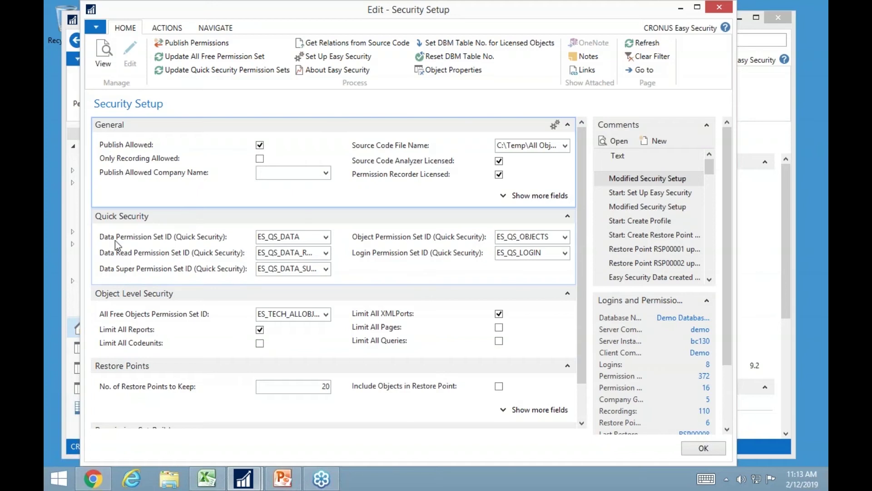
{"action": "left_click", "coordinate": [326, 237]}
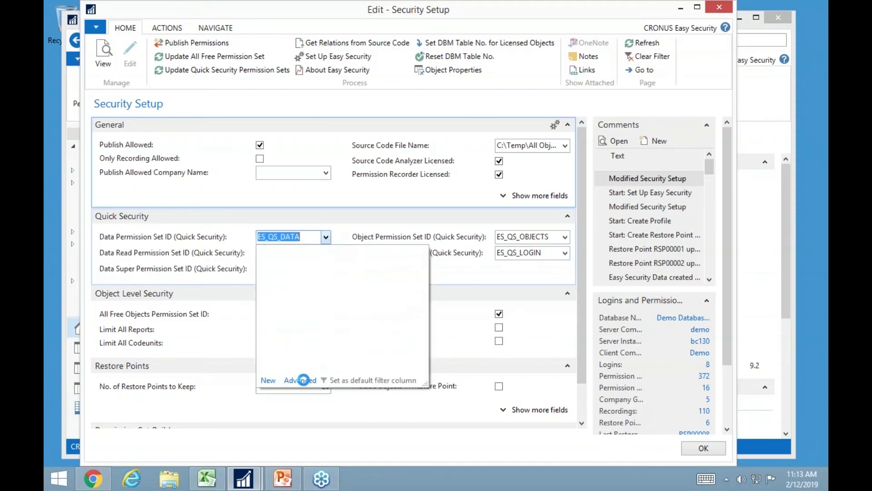
{"action": "left_click", "coordinate": [302, 380]}
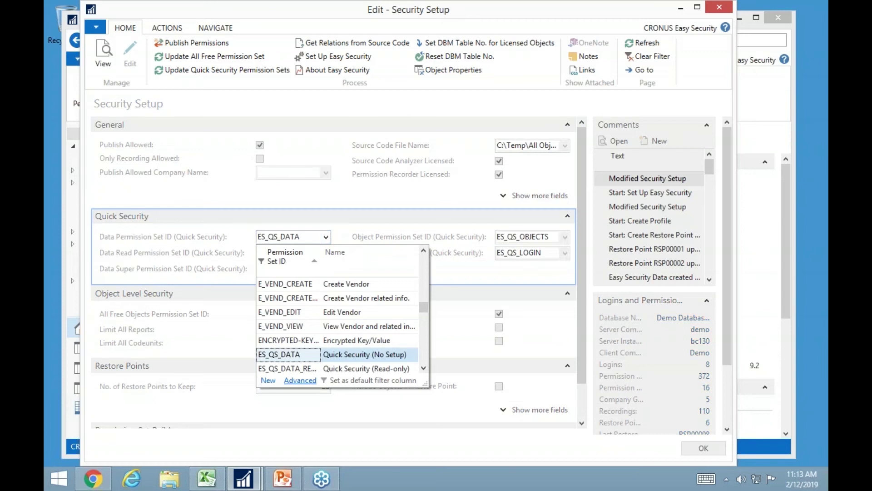
{"action": "scroll", "coordinate": [399, 345], "scroll_direction": "down", "scroll_amount": 3}
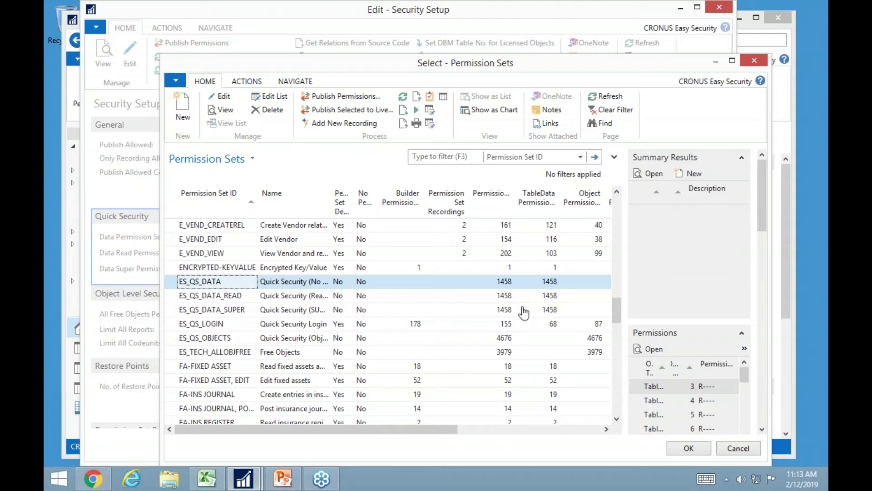
View the ES_QS_DATA permission set card and examine its table data permissions
{"action": "left_click", "coordinate": [225, 110]}
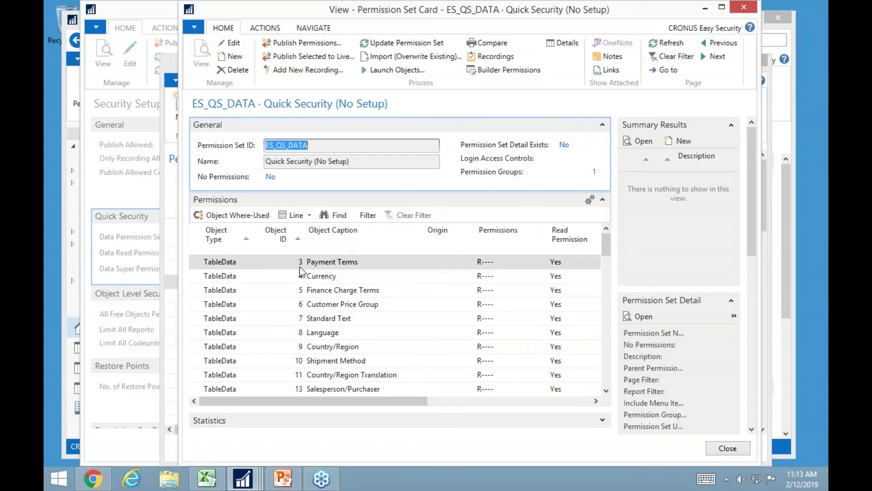
{"action": "scroll", "coordinate": [453, 353], "scroll_direction": "down", "scroll_amount": 1}
{"action": "scroll", "coordinate": [459, 284], "scroll_direction": "up", "scroll_amount": 1}
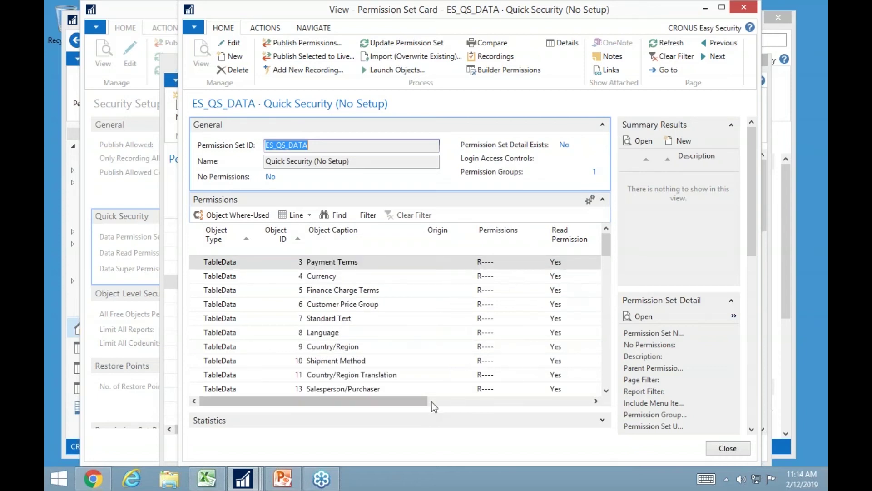
{"action": "left_click_drag", "start_coordinate": [421, 401], "coordinate": [335, 401]}
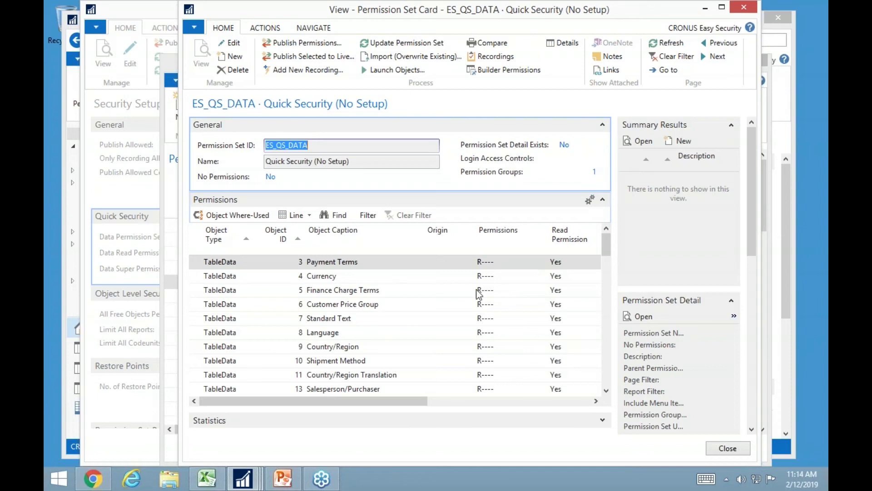
Compare the permission levels of the setup, ledger, master record and document tables on the ES_QS_DATA card
{"action": "scroll", "coordinate": [448, 312], "scroll_direction": "down", "scroll_amount": 2}
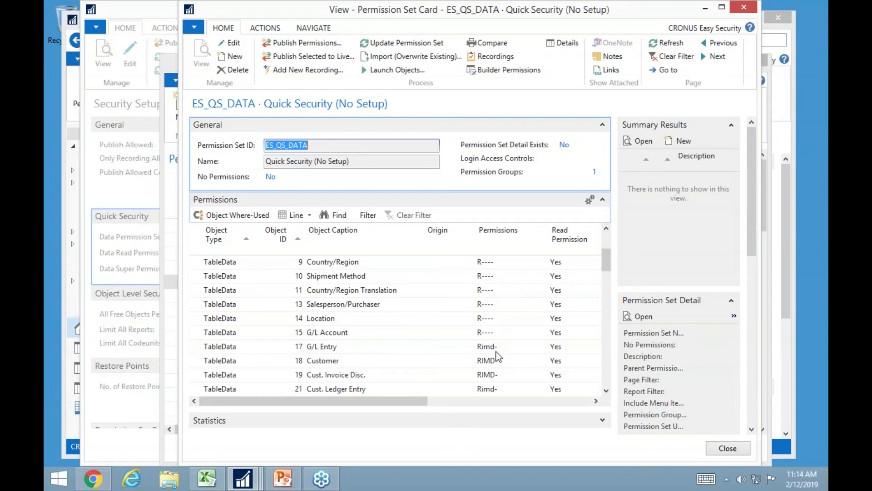
{"action": "scroll", "coordinate": [497, 352], "scroll_direction": "down", "scroll_amount": 2}
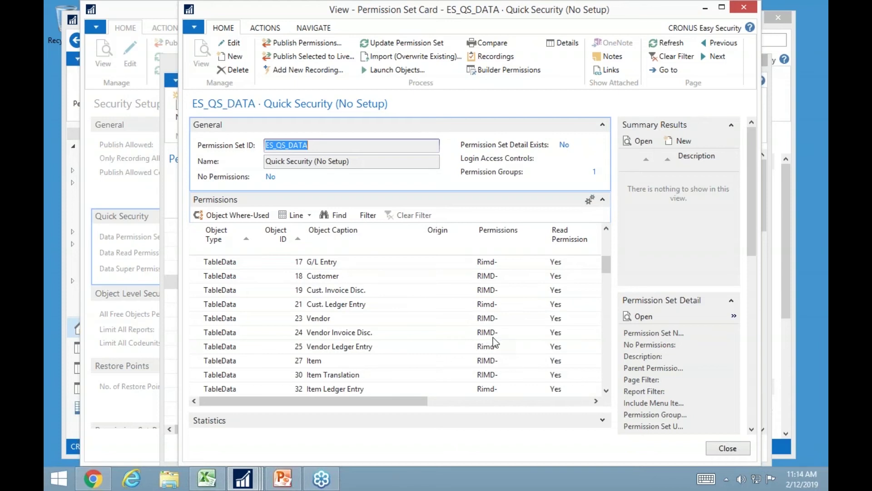
{"action": "scroll", "coordinate": [495, 343], "scroll_direction": "down", "scroll_amount": 1}
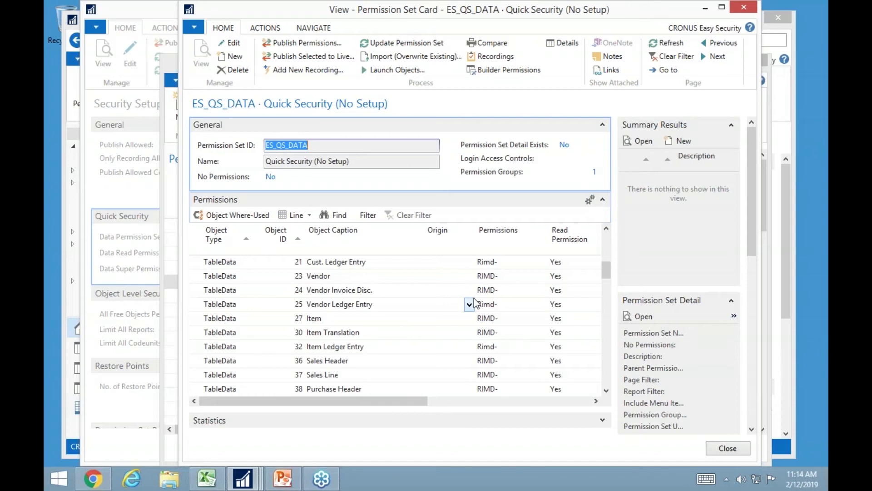
{"action": "scroll", "coordinate": [415, 337], "scroll_direction": "down", "scroll_amount": 3}
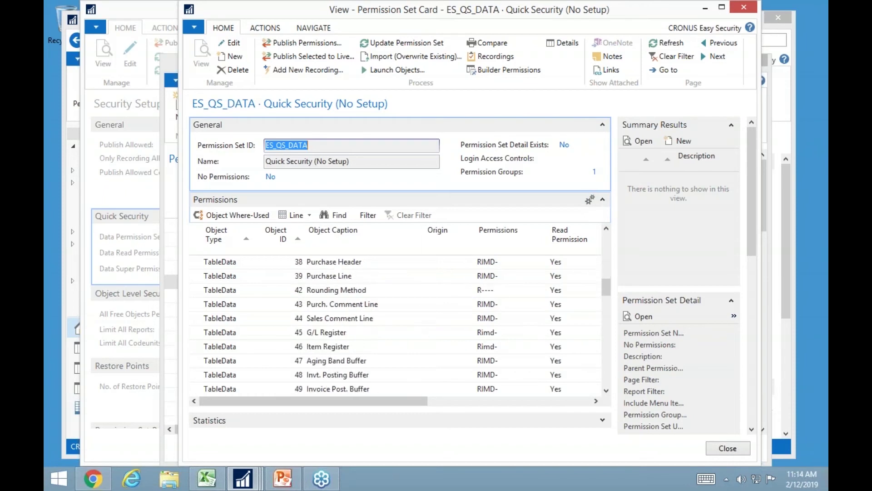
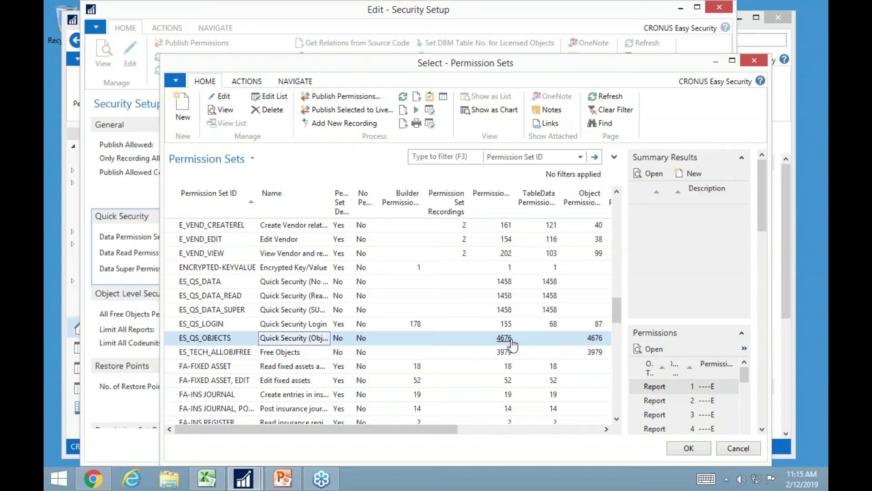
Open the Object Properties list and keep Read Only as the Quick Security Type for Payment Terms
{"action": "key", "text": "Escape"}
{"action": "left_click", "coordinate": [448, 71]}
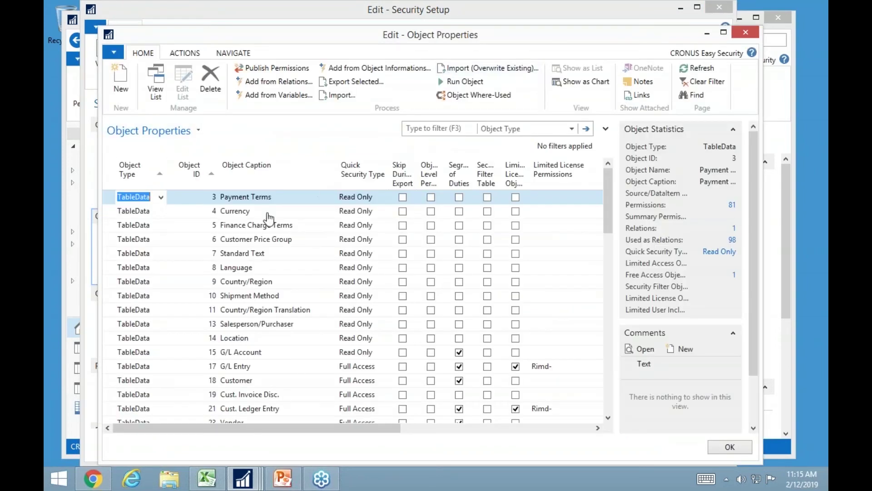
{"action": "left_click", "coordinate": [392, 202]}
{"action": "left_click", "coordinate": [385, 195]}
{"action": "left_click", "coordinate": [386, 195]}
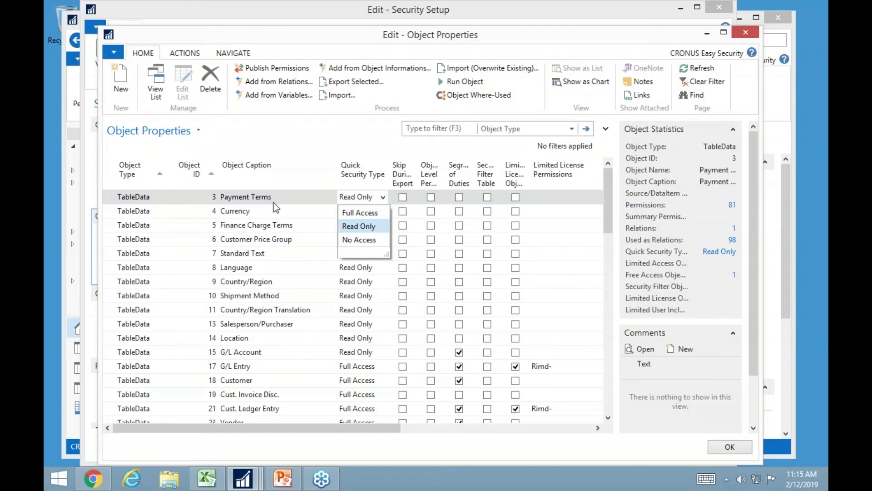
{"action": "left_click", "coordinate": [358, 231]}
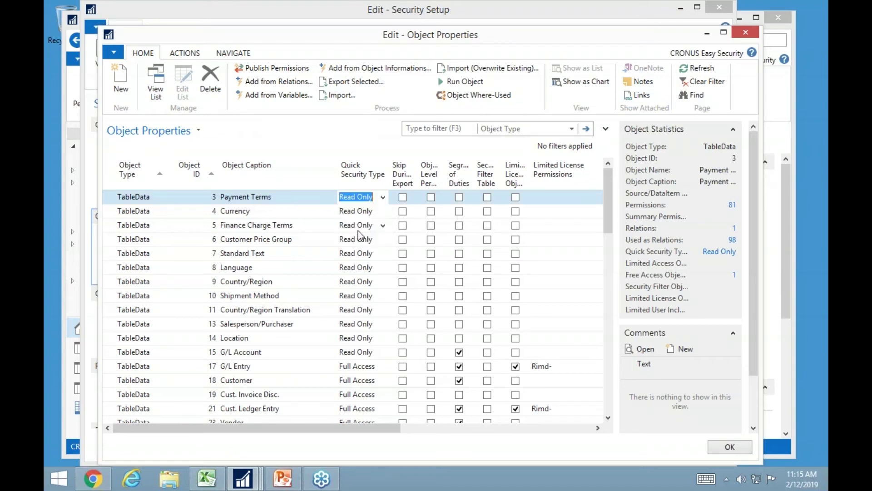
Set the Quick Security Type of the Country/Region table to Full Access
{"action": "key", "text": "Down"}
{"action": "key", "text": "Down"}
{"action": "key", "text": "Down"}
{"action": "key", "text": "Down"}
{"action": "key", "text": "Down"}
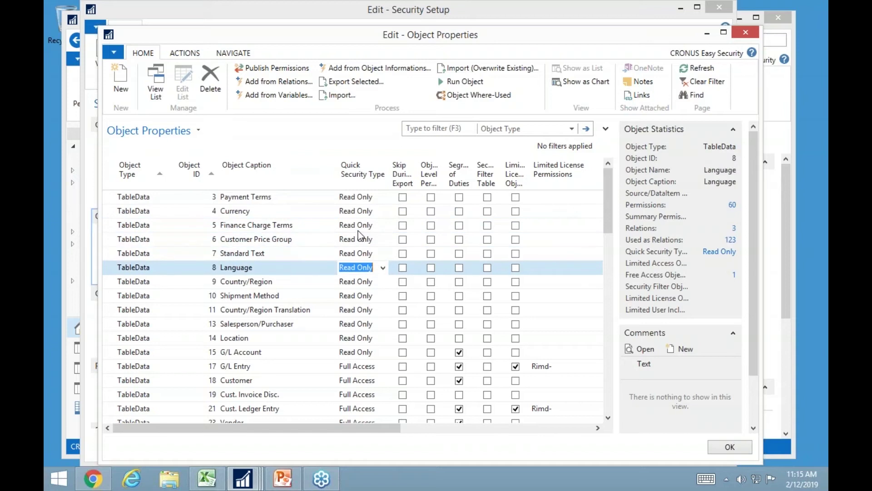
{"action": "key", "text": "Down"}
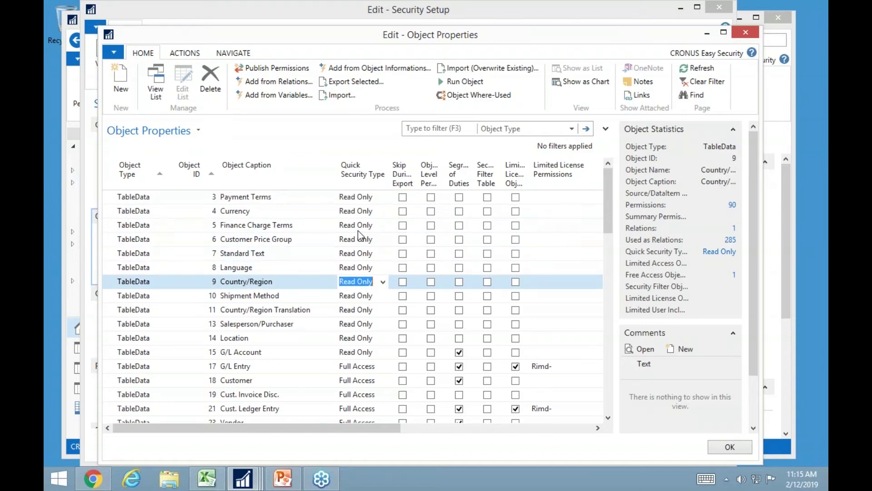
{"action": "type", "text": "f"}
{"action": "key", "text": "Down"}
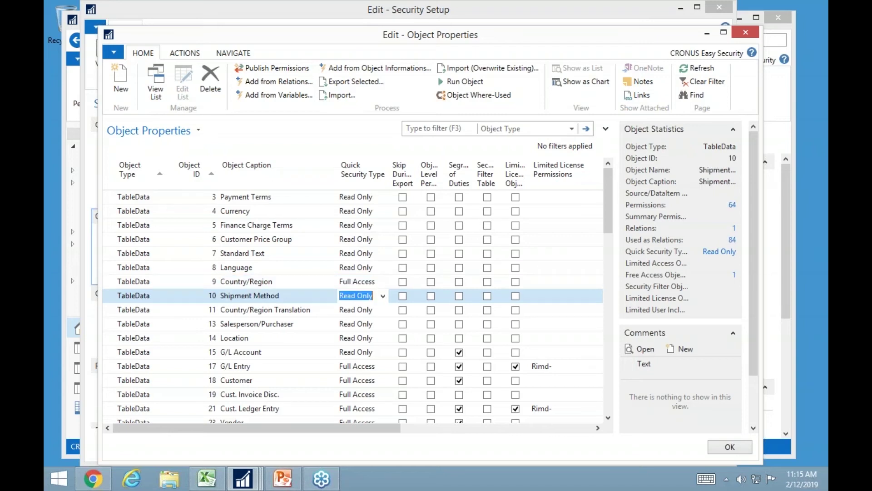
{"action": "key", "text": "Up"}
{"action": "key", "text": "Up"}
{"action": "key", "text": "Down"}
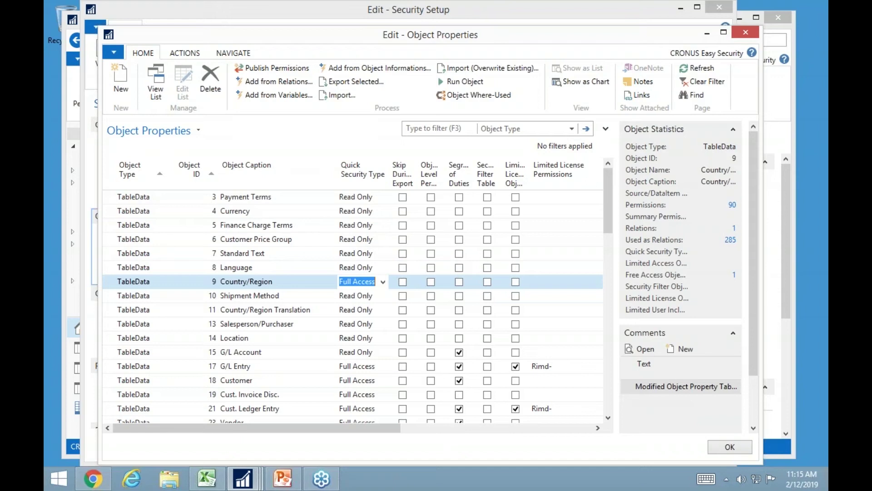
Set the Quick Security Type of the G/L Entry table to Read Only
{"action": "key", "text": "Down"}
{"action": "key", "text": "Down"}
{"action": "key", "text": "Down"}
{"action": "key", "text": "Down"}
{"action": "key", "text": "Down"}
{"action": "key", "text": "Down"}
{"action": "key", "text": "Down"}
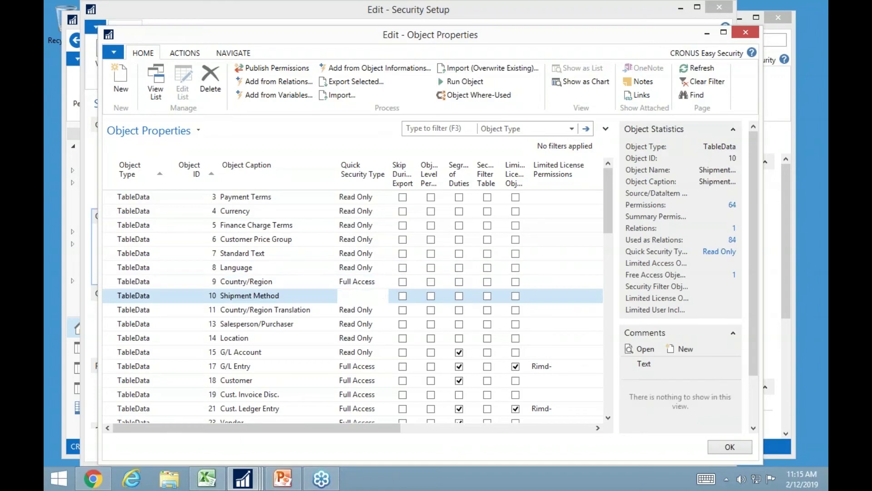
{"action": "key", "text": "Down"}
{"action": "key", "text": "Down"}
{"action": "key", "text": "Down"}
{"action": "key", "text": "Down"}
{"action": "key", "text": "Down"}
{"action": "key", "text": "Down"}
{"action": "key", "text": "Down"}
{"action": "key", "text": "Down"}
{"action": "key", "text": "Down"}
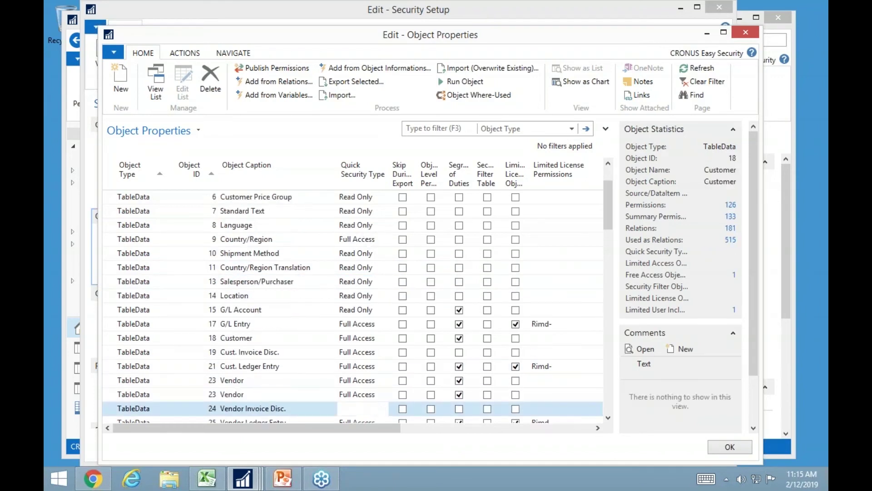
{"action": "key", "text": "Up"}
{"action": "key", "text": "Up"}
{"action": "key", "text": "Up"}
{"action": "key", "text": "Up"}
{"action": "key", "text": "Up"}
{"action": "key", "text": "Up"}
{"action": "key", "text": "Up"}
{"action": "key", "text": "Up"}
{"action": "key", "text": "Up"}
{"action": "key", "text": "Up"}
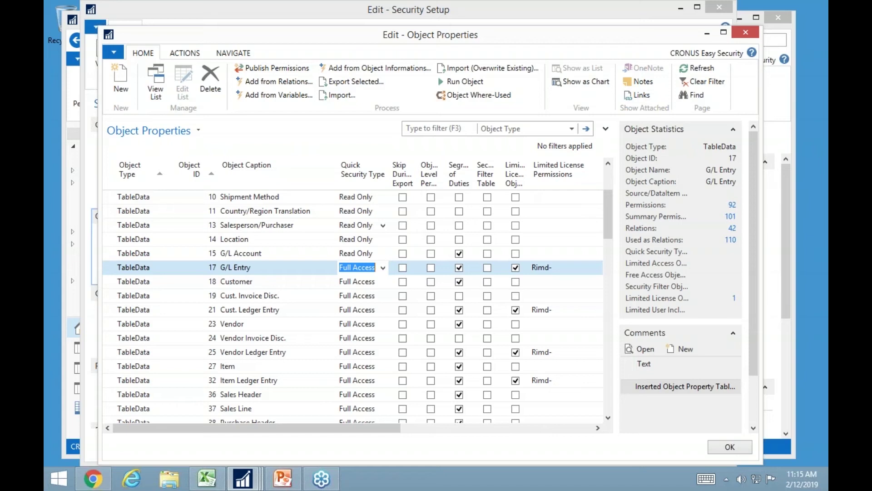
{"action": "type", "text": "r"}
{"action": "key", "text": "Down"}
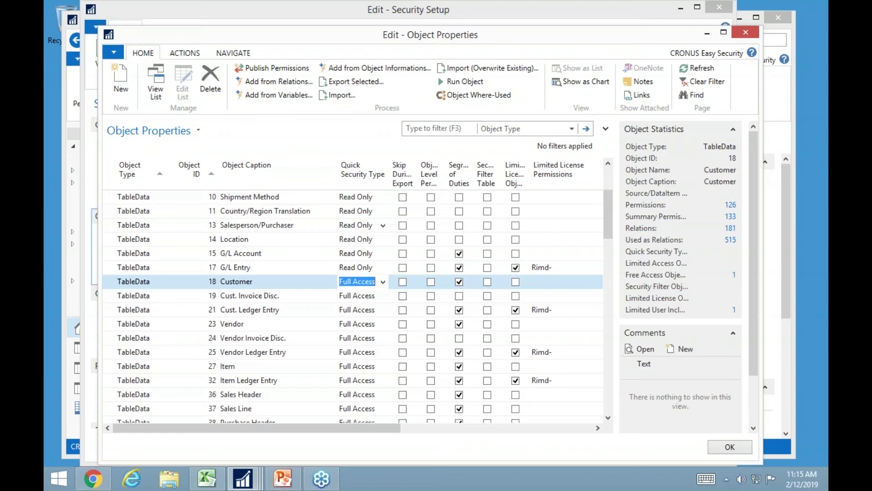
{"action": "key", "text": "Up"}
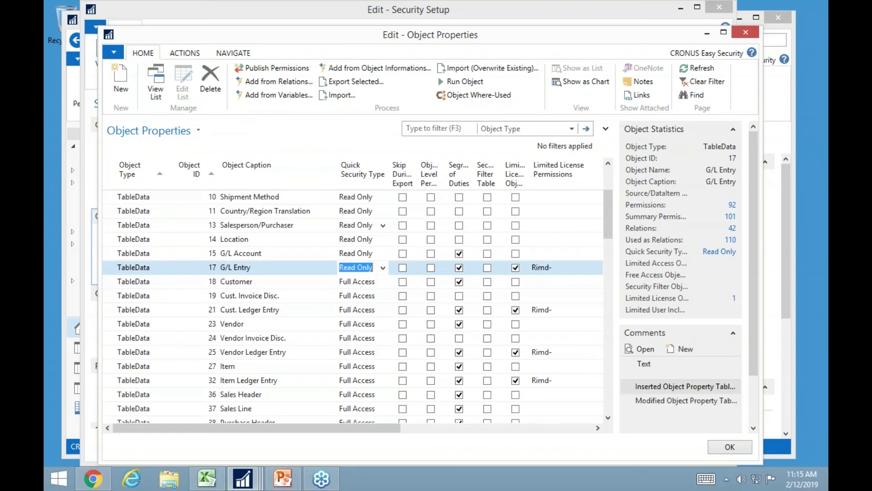
Set the Quick Security Type of the Customer, Vendor and Item tables to Read Only
{"action": "key", "text": "Down"}
{"action": "type", "text": "r"}
{"action": "key", "text": "Down"}
{"action": "key", "text": "Down"}
{"action": "key", "text": "Down"}
{"action": "type", "text": "r"}
{"action": "key", "text": "Down"}
{"action": "key", "text": "Down"}
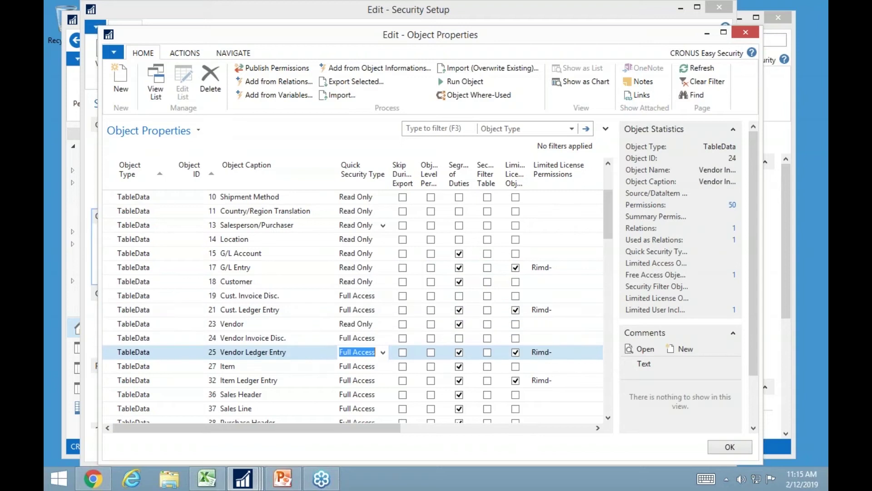
{"action": "key", "text": "Down"}
{"action": "type", "text": "r"}
{"action": "key", "text": "Down"}
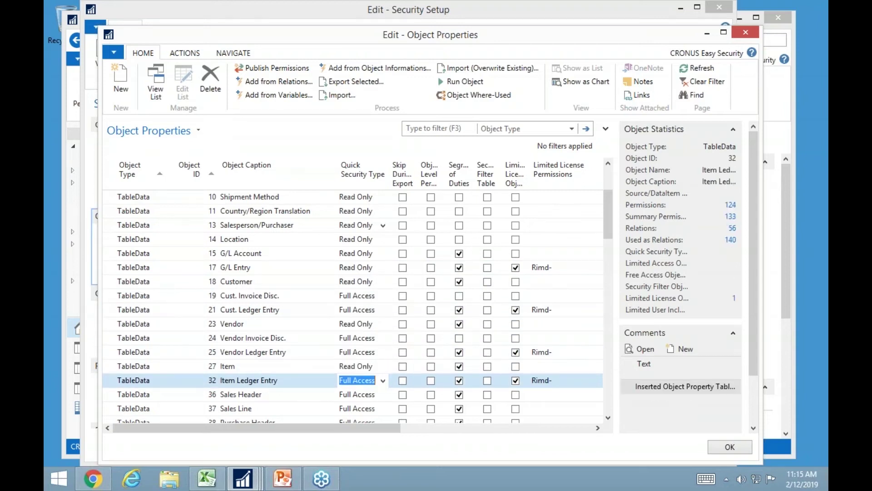
Set the Quick Security Type to Read Only for the Sales Header, Sales Line, Purchase Header and Purchase Line tables
{"action": "key", "text": "Down"}
{"action": "type", "text": "r"}
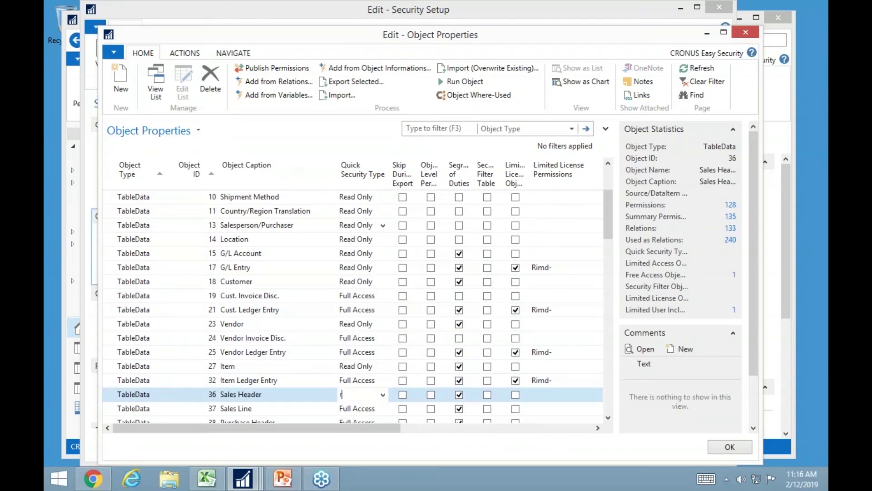
{"action": "key", "text": "Down"}
{"action": "type", "text": "r"}
{"action": "key", "text": "Down"}
{"action": "type", "text": "r"}
{"action": "key", "text": "Down"}
{"action": "type", "text": "r"}
{"action": "key", "text": "Down"}
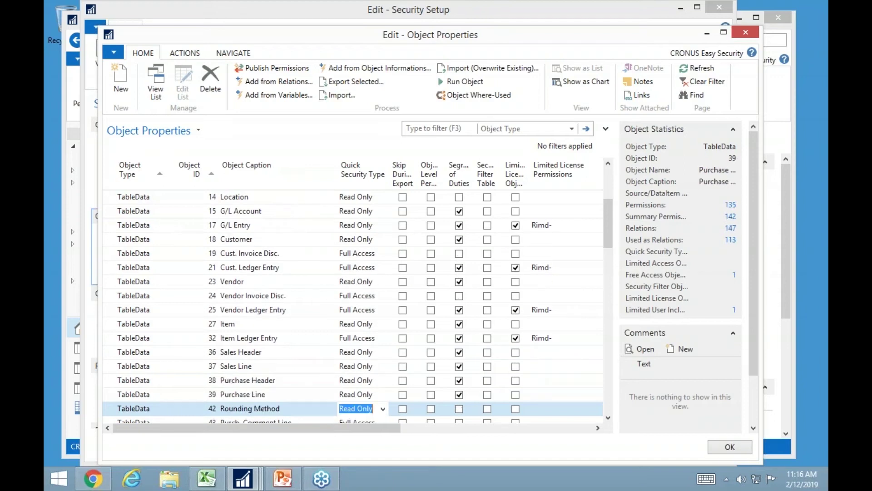
{"action": "key", "text": "Up"}
{"action": "key", "text": "Up"}
{"action": "key", "text": "Up"}
{"action": "key", "text": "Up"}
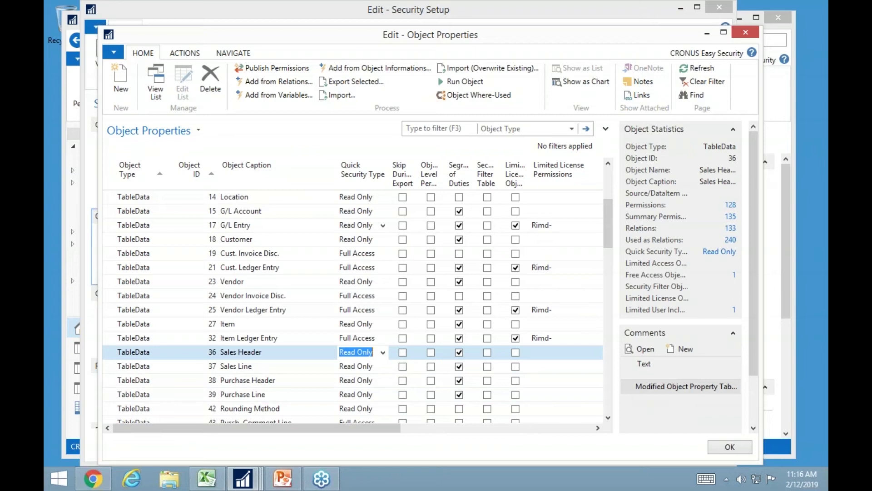
Set the Quick Security Type of the Gen. Journal Line and Item Journal Line tables to Read Only
{"action": "key", "text": "Down"}
{"action": "key", "text": "Down"}
{"action": "key", "text": "Down"}
{"action": "key", "text": "Down"}
{"action": "key", "text": "Down"}
{"action": "key", "text": "Down"}
{"action": "key", "text": "Down"}
{"action": "key", "text": "Down"}
{"action": "key", "text": "Down"}
{"action": "key", "text": "Down"}
{"action": "key", "text": "Down"}
{"action": "key", "text": "Down"}
{"action": "key", "text": "Down"}
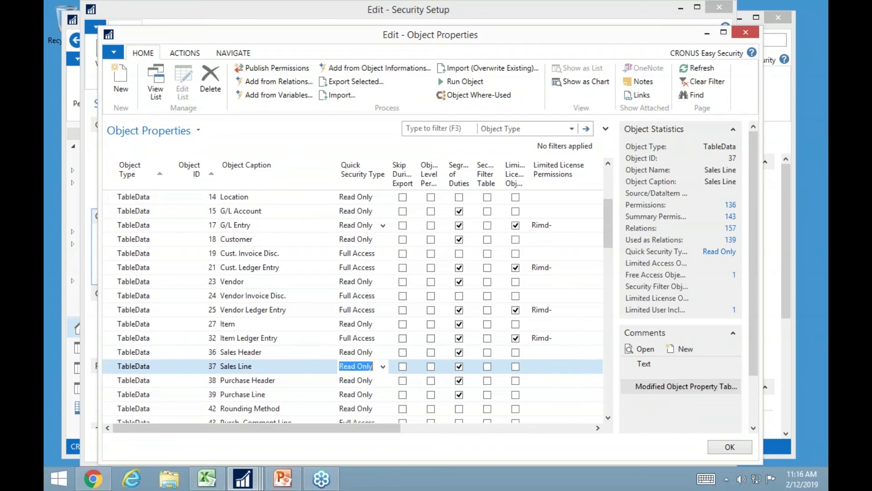
{"action": "key", "text": "Down"}
{"action": "key", "text": "Down"}
{"action": "key", "text": "Down"}
{"action": "key", "text": "Down"}
{"action": "key", "text": "Down"}
{"action": "key", "text": "Down"}
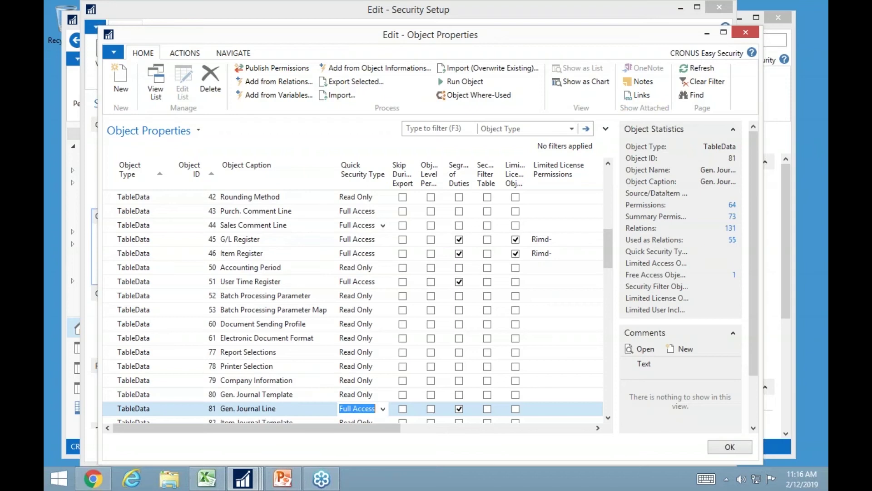
{"action": "key", "text": "Down"}
{"action": "key", "text": "Down"}
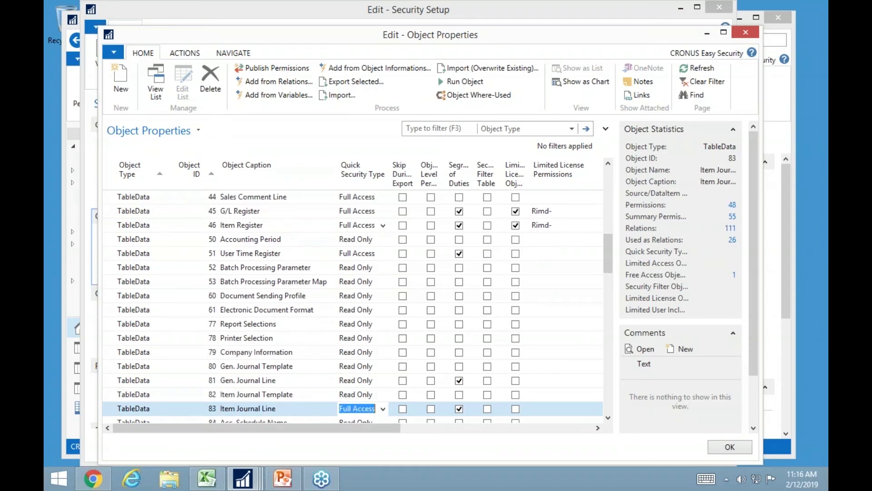
{"action": "type", "text": "r"}
{"action": "key", "text": "Up"}
{"action": "key", "text": "Up"}
{"action": "key", "text": "shift+Tab"}
{"action": "key", "text": "shift+Tab"}
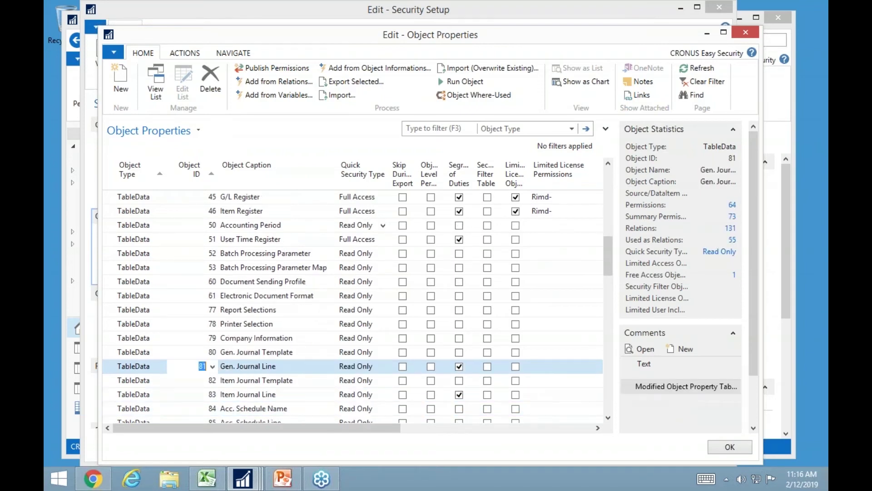
Find the Employee table by searching the object captions for "employ" and go to its Quick Security Type
{"action": "key", "text": "Down"}
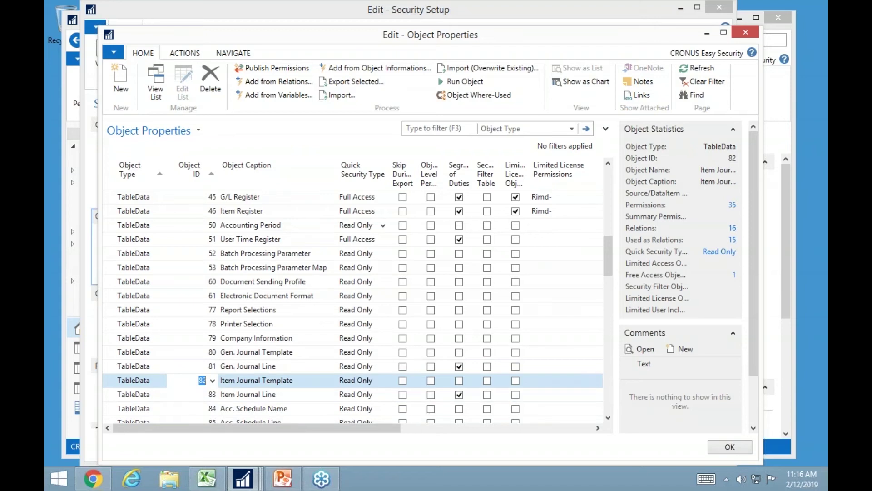
{"action": "left_click", "coordinate": [256, 380]}
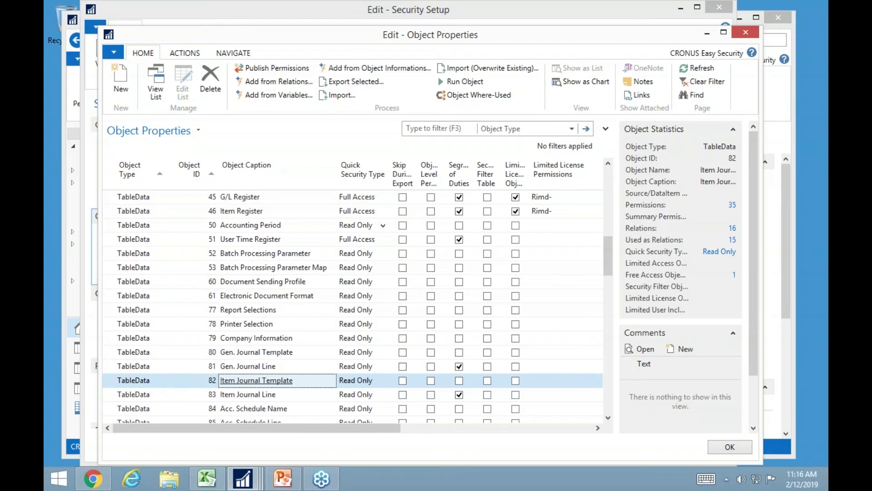
{"action": "key", "text": "ctrl+f"}
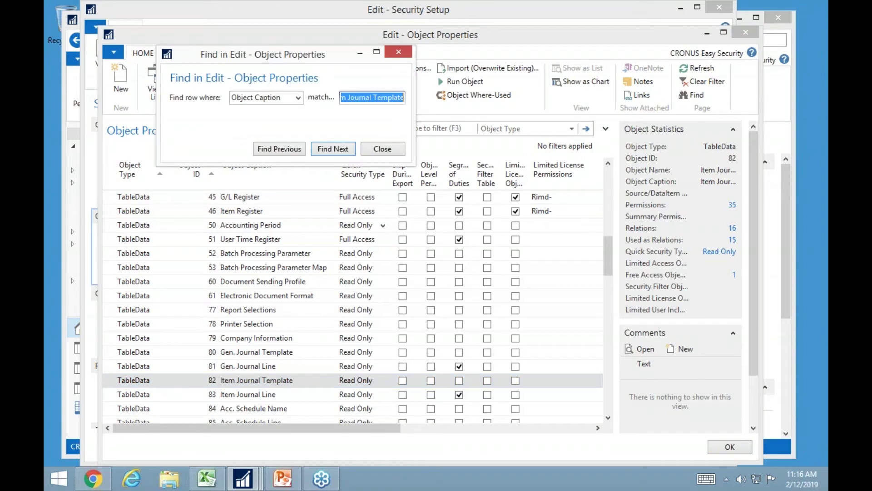
{"action": "type", "text": "employ"}
{"action": "key", "text": "Return"}
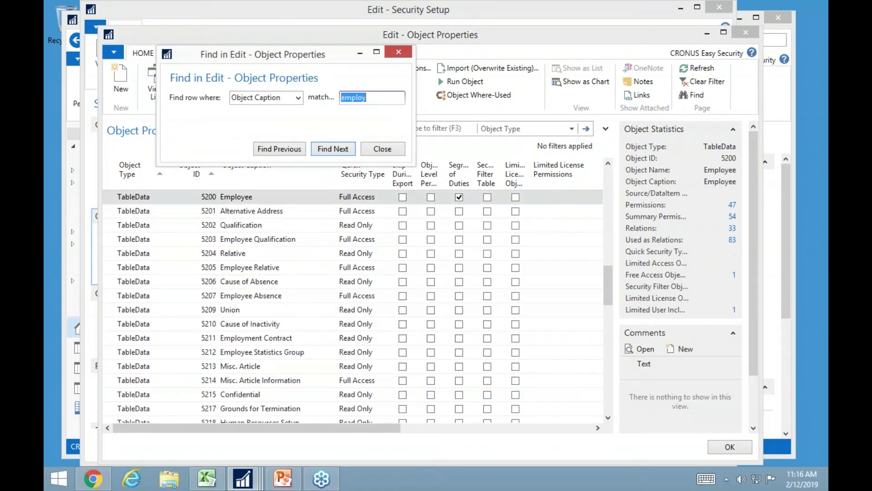
{"action": "key", "text": "Escape"}
{"action": "key", "text": "Tab"}
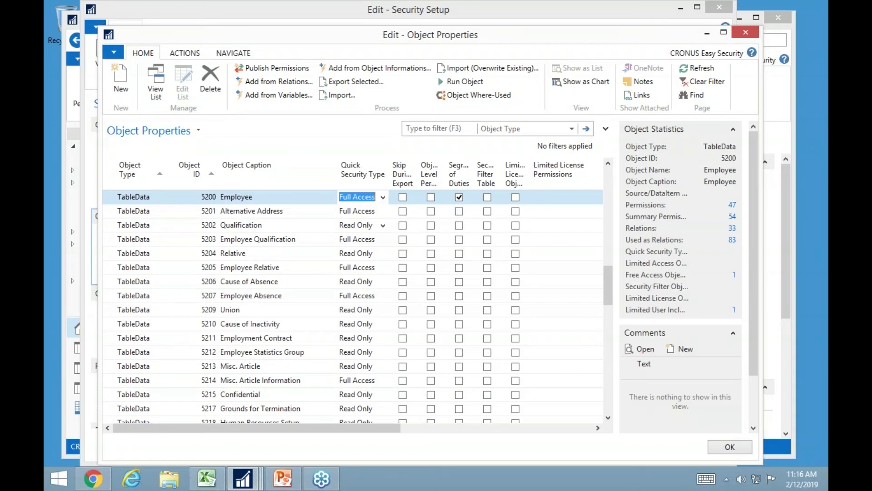
Set the Quick Security Type to No Access for the human resources tables from 5200 Employee through 5218 Human Resources Setup
{"action": "key", "text": "n"}
{"action": "key", "text": "Down"}
{"action": "key", "text": "n"}
{"action": "key", "text": "Down"}
{"action": "key", "text": "n"}
{"action": "key", "text": "Down"}
{"action": "key", "text": "n"}
{"action": "key", "text": "Down"}
{"action": "key", "text": "n"}
{"action": "key", "text": "Down"}
{"action": "key", "text": "n"}
{"action": "key", "text": "Down"}
{"action": "key", "text": "n"}
{"action": "key", "text": "Down"}
{"action": "key", "text": "n"}
{"action": "key", "text": "Down"}
{"action": "key", "text": "n"}
{"action": "key", "text": "Down"}
{"action": "key", "text": "n"}
{"action": "key", "text": "Down"}
{"action": "key", "text": "n"}
{"action": "key", "text": "Down"}
{"action": "key", "text": "n"}
{"action": "key", "text": "Down"}
{"action": "key", "text": "n"}
{"action": "key", "text": "Down"}
{"action": "type", "text": "n"}
{"action": "key", "text": "Down"}
{"action": "key", "text": "n"}
{"action": "key", "text": "Down"}
{"action": "key", "text": "n"}
{"action": "key", "text": "Down"}
{"action": "key", "text": "n"}
{"action": "key", "text": "Down"}
{"action": "key", "text": "Down"}
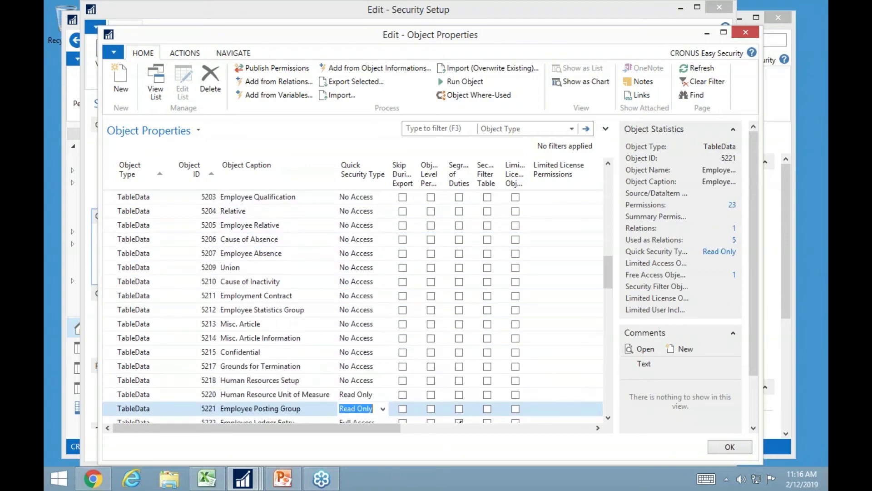
Set the tables from 5220 Human Resource Unit of Measure through 5224 Payable Employee Ledger Entry to No Access
{"action": "key", "text": "Down"}
{"action": "key", "text": "Down"}
{"action": "key", "text": "Down"}
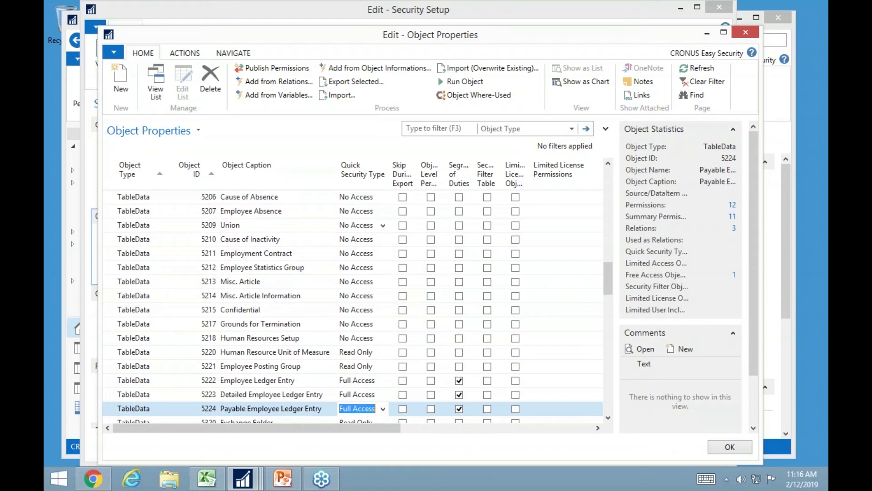
{"action": "key", "text": "n"}
{"action": "key", "text": "Up"}
{"action": "key", "text": "n"}
{"action": "key", "text": "Up"}
{"action": "key", "text": "n"}
{"action": "key", "text": "Up"}
{"action": "key", "text": "n"}
{"action": "key", "text": "Up"}
{"action": "key", "text": "n"}
{"action": "key", "text": "Up"}
{"action": "key", "text": "Up"}
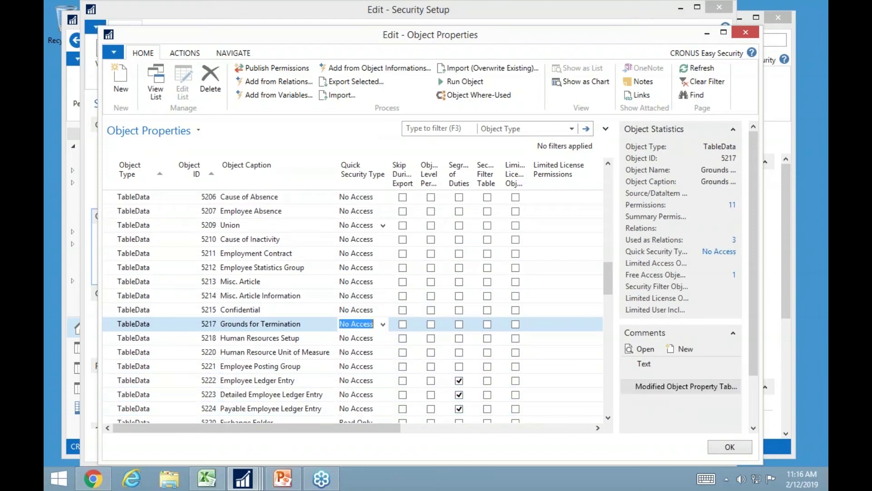
{"action": "left_click", "coordinate": [277, 310]}
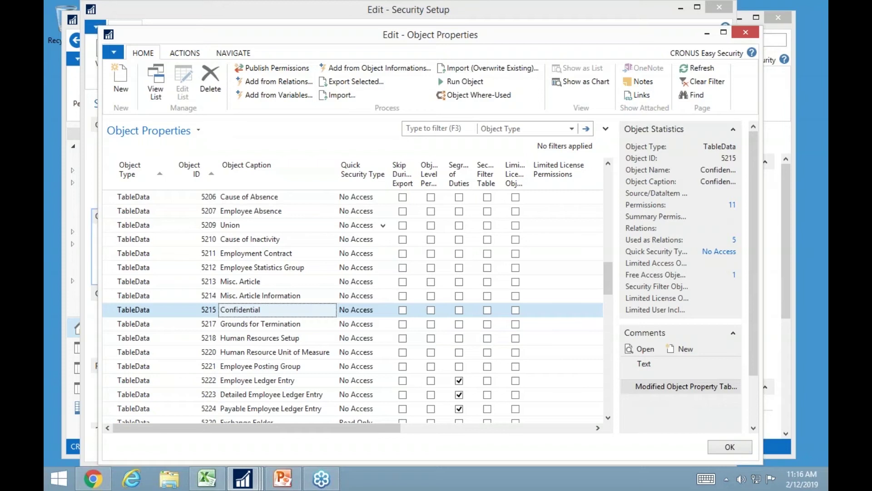
Check the Quick Security Type of the human resources tables from 5215 Confidential down past 5224 Payable Employee Ledger Entry
{"action": "key", "text": "Down"}
{"action": "key", "text": "Down"}
{"action": "key", "text": "Down"}
{"action": "key", "text": "Down"}
{"action": "key", "text": "Down"}
{"action": "key", "text": "Down"}
{"action": "key", "text": "Down"}
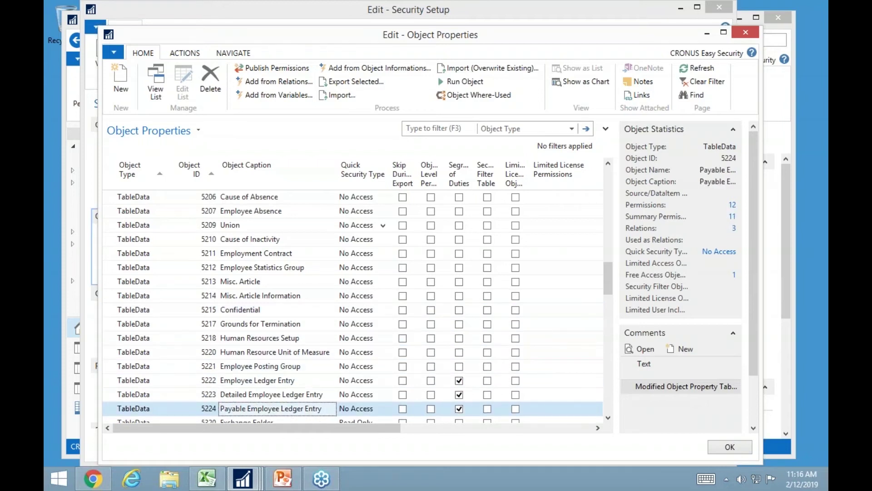
{"action": "key", "text": "Down"}
{"action": "key", "text": "Up"}
{"action": "key", "text": "Up"}
{"action": "key", "text": "Up"}
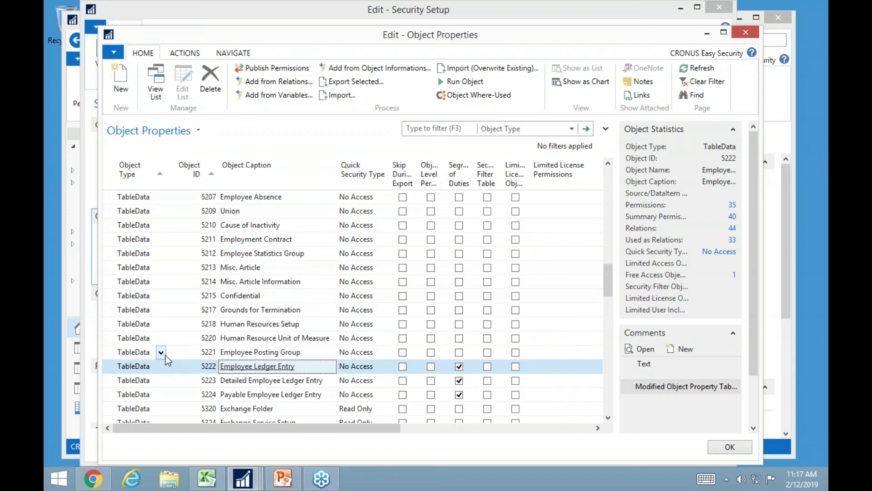
Add a new object property line of type Page for object 16, Chart of Accounts
{"action": "left_click", "coordinate": [120, 80]}
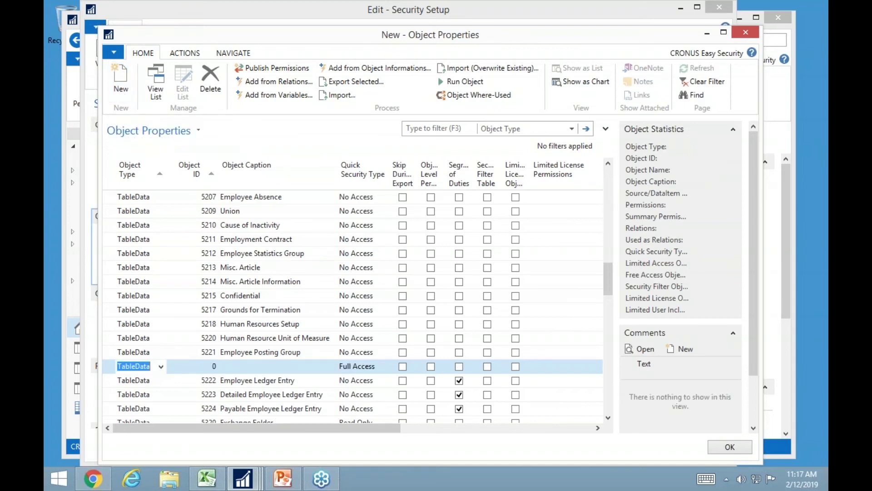
{"action": "left_click", "coordinate": [160, 366]}
{"action": "left_click", "coordinate": [129, 322]}
{"action": "left_click", "coordinate": [208, 367]}
{"action": "left_click", "coordinate": [213, 366]}
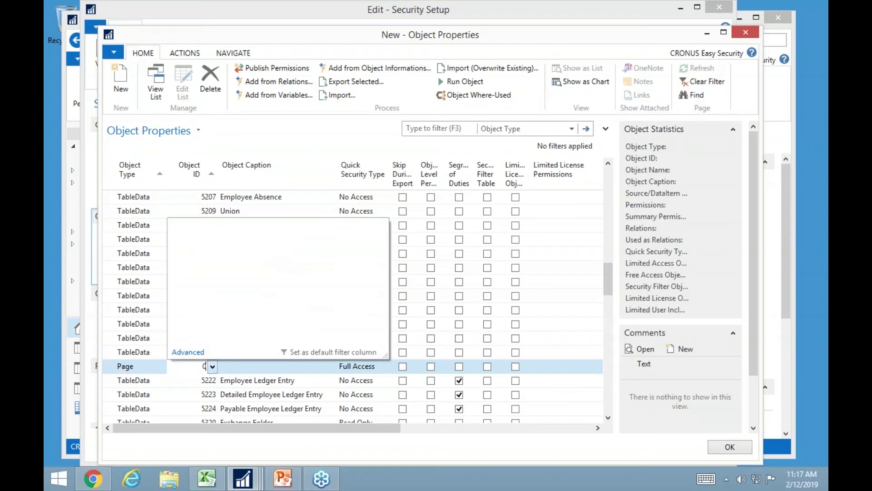
{"action": "scroll", "coordinate": [251, 300], "scroll_direction": "down", "scroll_amount": 3}
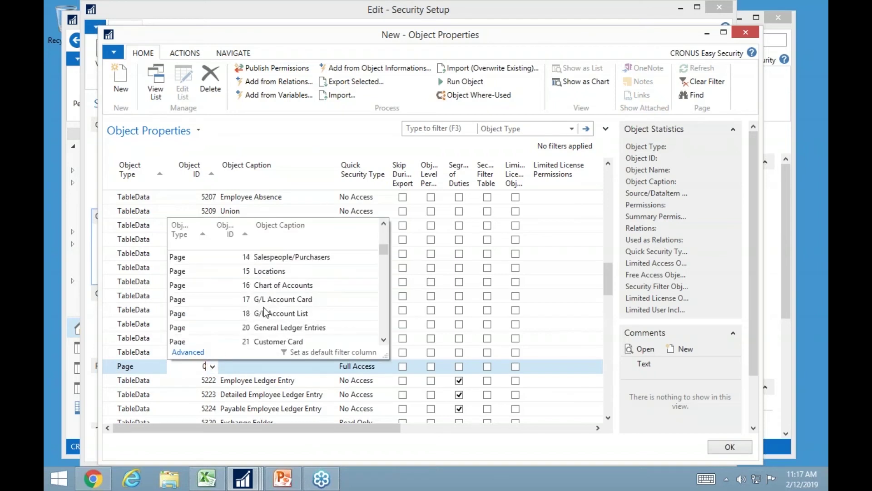
{"action": "left_click", "coordinate": [269, 286]}
Set the Quick Security Type of the Chart of Accounts page to No Access
{"action": "left_click", "coordinate": [364, 366]}
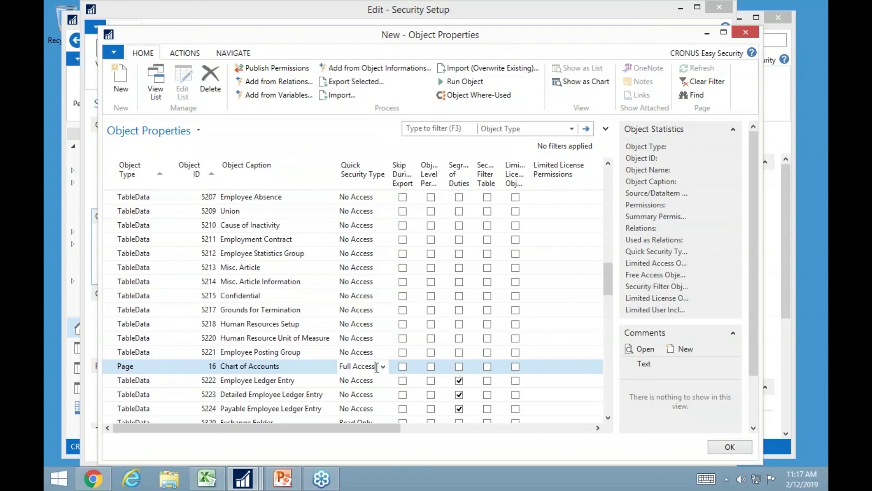
{"action": "left_click", "coordinate": [383, 367]}
{"action": "left_click", "coordinate": [374, 408]}
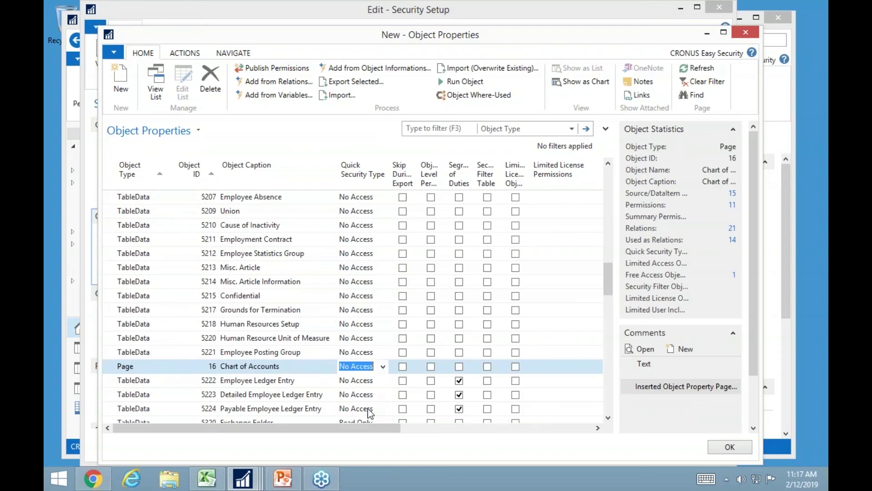
{"action": "key", "text": "Up"}
{"action": "key", "text": "Up"}
{"action": "key", "text": "Down"}
{"action": "key", "text": "Down"}
{"action": "key", "text": "shift+Tab"}
{"action": "key", "text": "shift+Tab"}
{"action": "key", "text": "shift+Tab"}
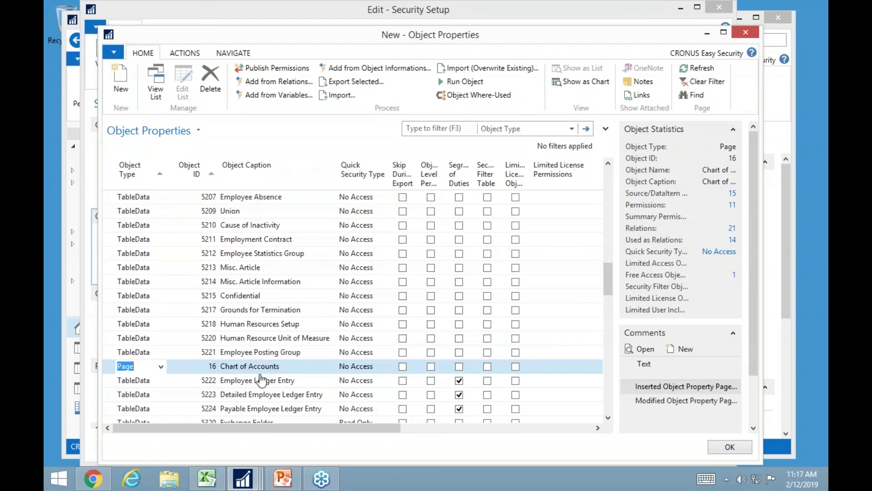
Start adding objects from relations and filter the Relations list to the object types Report and Page
{"action": "left_click", "coordinate": [278, 82]}
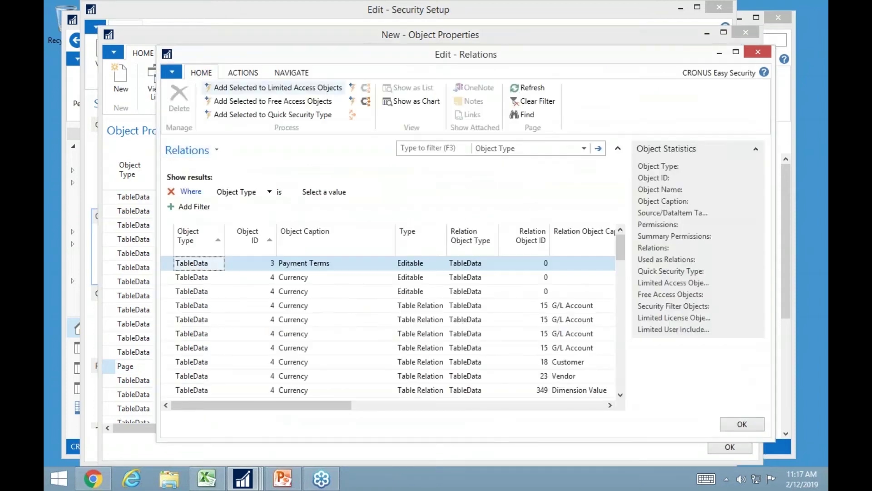
{"action": "left_click", "coordinate": [352, 193]}
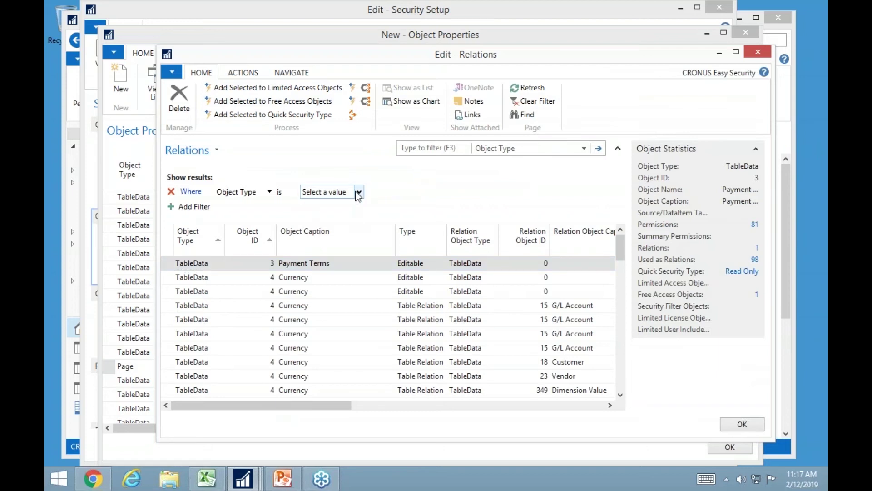
{"action": "left_click", "coordinate": [359, 191]}
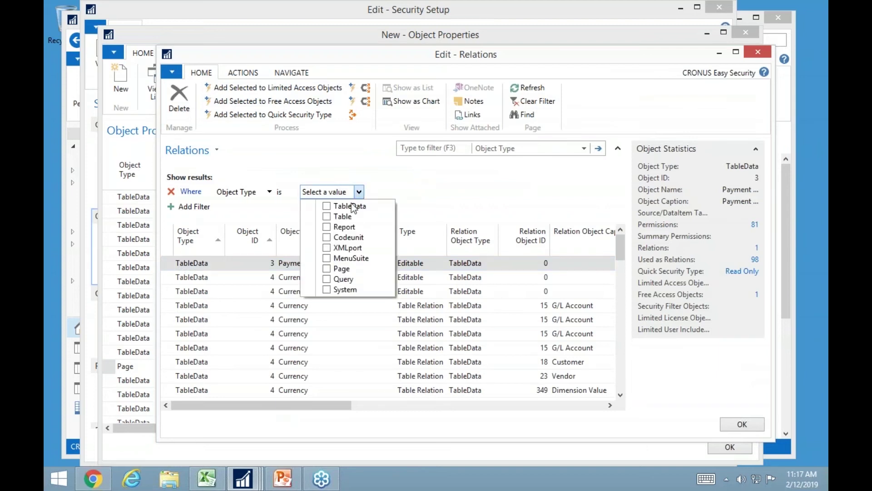
{"action": "left_click", "coordinate": [336, 229]}
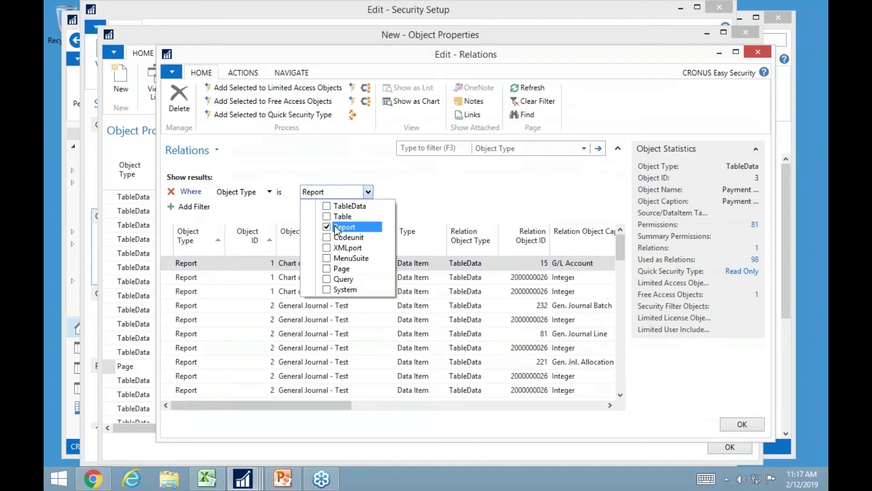
{"action": "left_click", "coordinate": [329, 270]}
{"action": "left_click", "coordinate": [462, 189]}
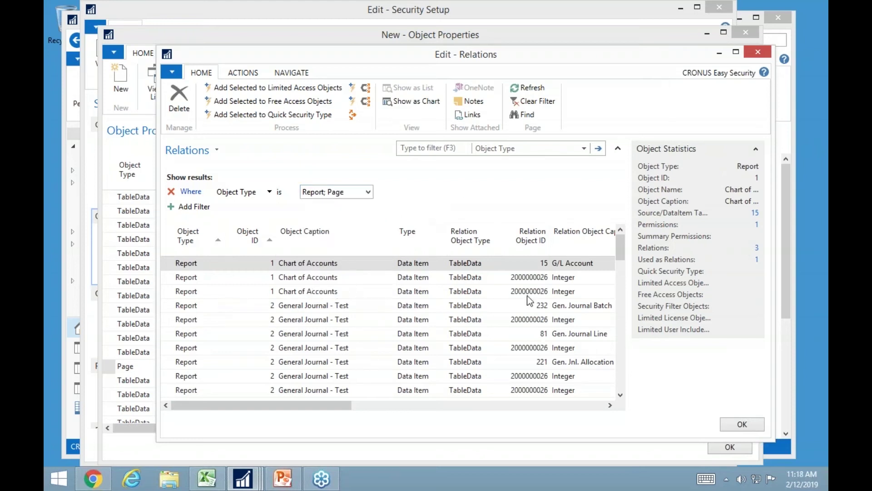
Apply the predefined Financial Management filter to the Relations list
{"action": "scroll", "coordinate": [545, 348], "scroll_direction": "down", "scroll_amount": 3}
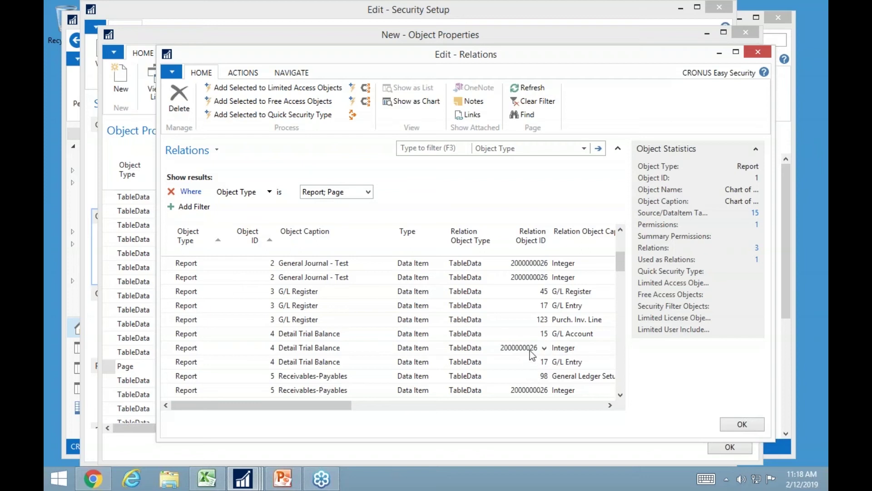
{"action": "left_click", "coordinate": [244, 72]}
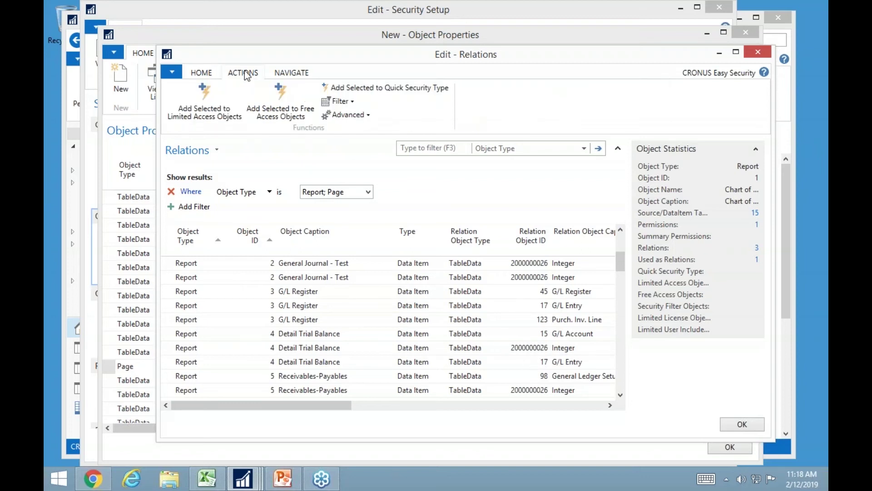
{"action": "left_click", "coordinate": [349, 108]}
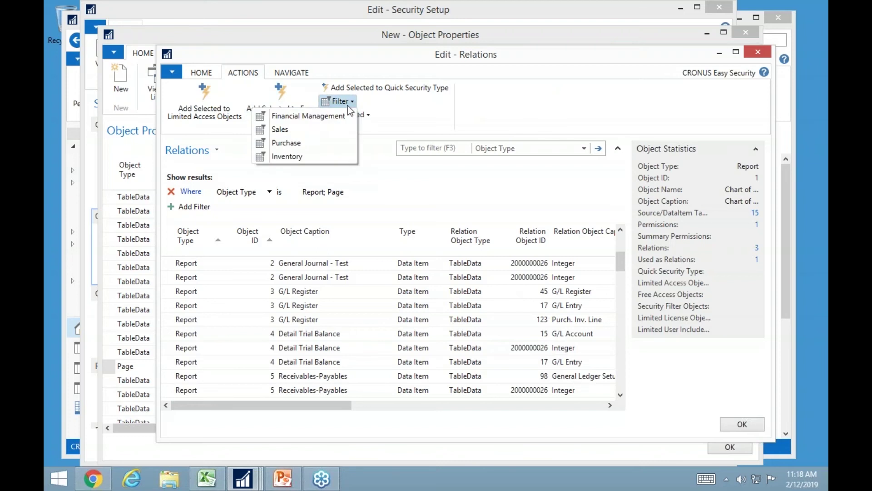
{"action": "left_click", "coordinate": [302, 117]}
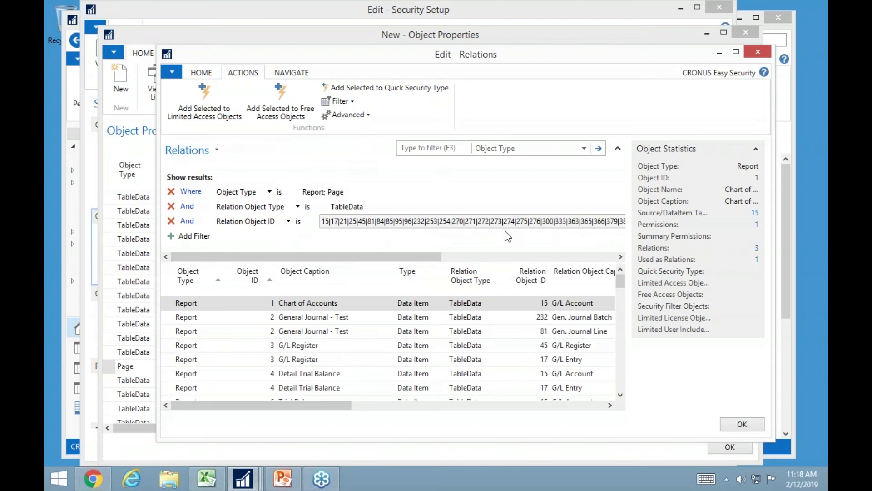
{"action": "left_click_drag", "start_coordinate": [395, 257], "coordinate": [222, 263]}
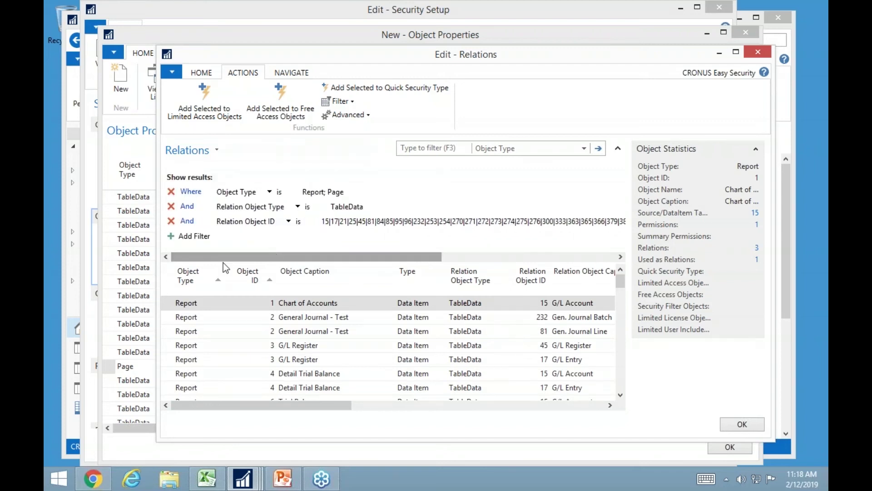
Select all the filtered report and page relations and add them to Quick Security with the type No Access
{"action": "left_click", "coordinate": [165, 282]}
{"action": "scroll", "coordinate": [353, 347], "scroll_direction": "down", "scroll_amount": 3}
{"action": "scroll", "coordinate": [256, 376], "scroll_direction": "down", "scroll_amount": 15}
{"action": "scroll", "coordinate": [256, 373], "scroll_direction": "down", "scroll_amount": 10}
{"action": "scroll", "coordinate": [544, 368], "scroll_direction": "down", "scroll_amount": 20}
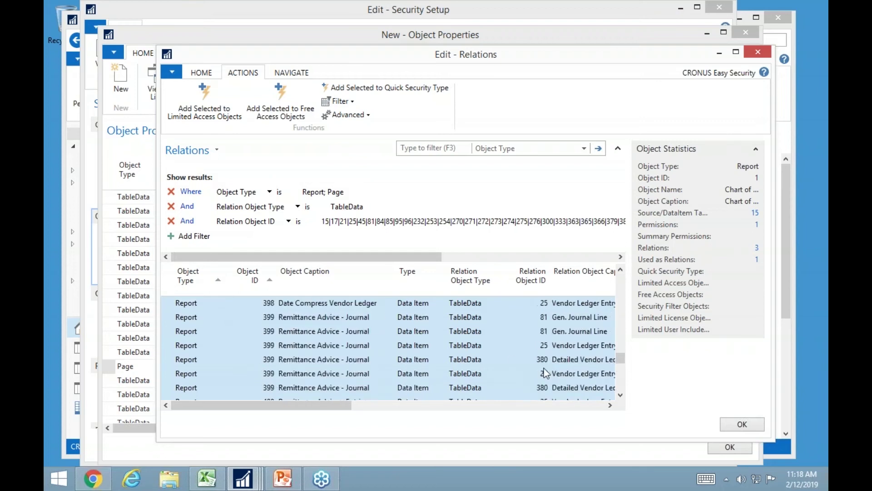
{"action": "scroll", "coordinate": [304, 384], "scroll_direction": "down", "scroll_amount": 20}
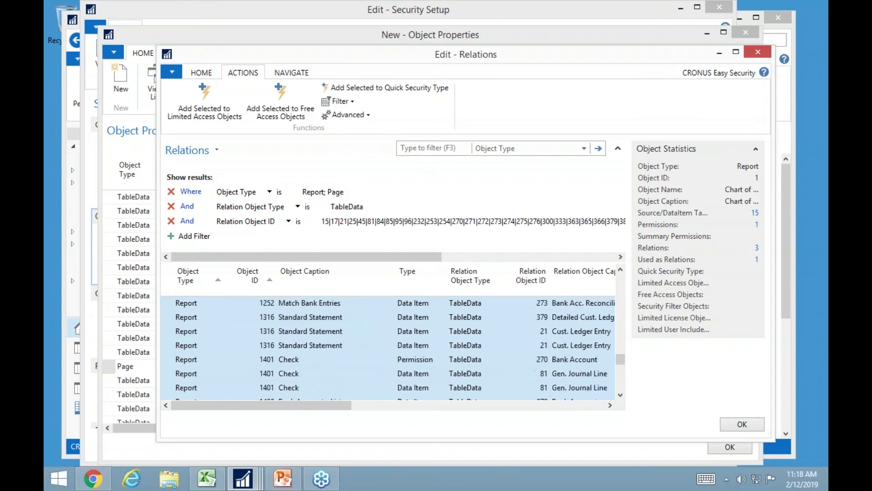
{"action": "scroll", "coordinate": [213, 354], "scroll_direction": "down", "scroll_amount": 3}
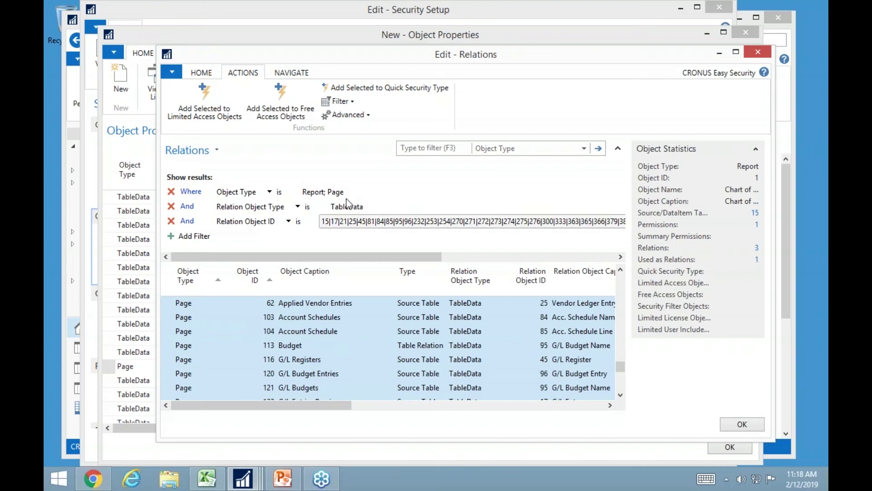
{"action": "left_click", "coordinate": [392, 91]}
{"action": "left_click", "coordinate": [439, 246]}
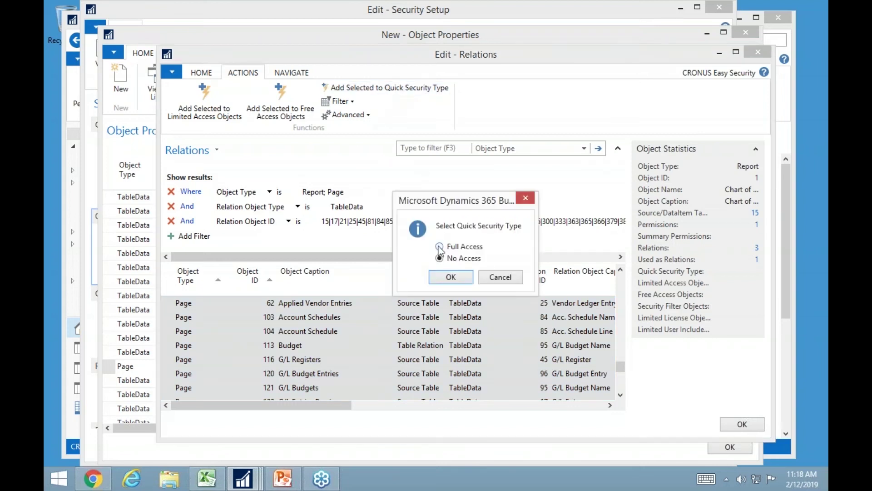
{"action": "left_click", "coordinate": [459, 277]}
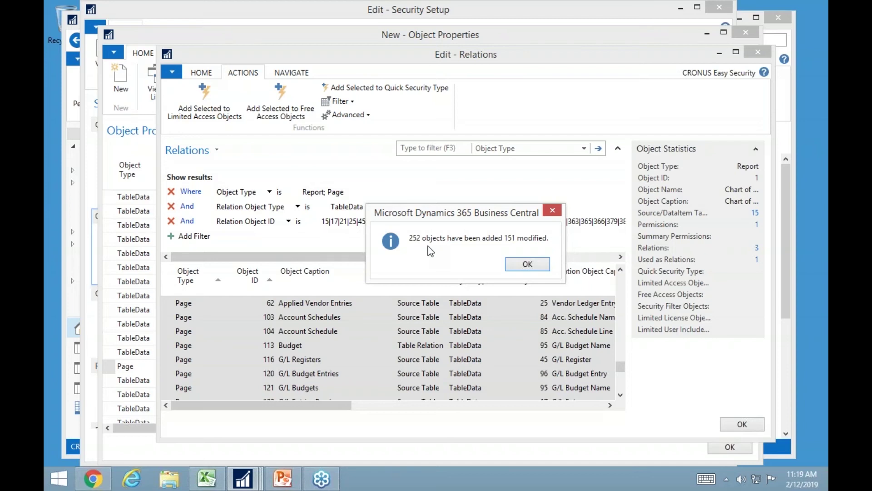
{"action": "left_click", "coordinate": [531, 262]}
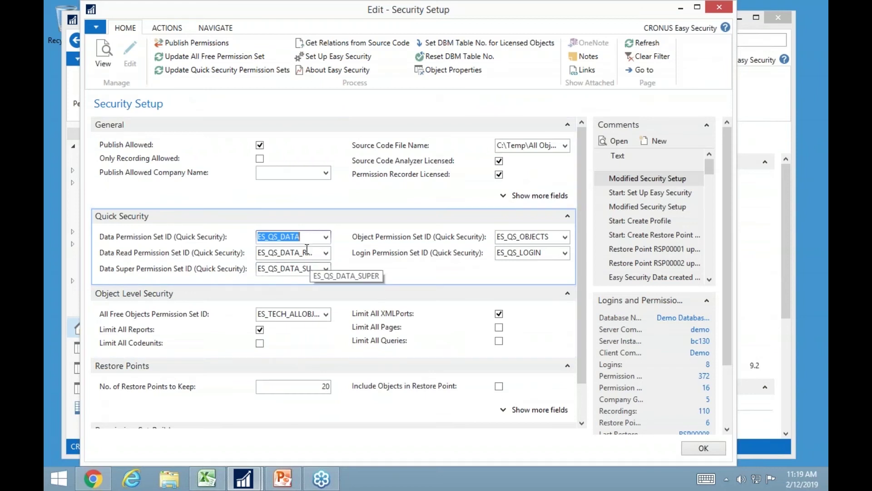
Publish the permissions to live from Security Setup
{"action": "left_click", "coordinate": [198, 48]}
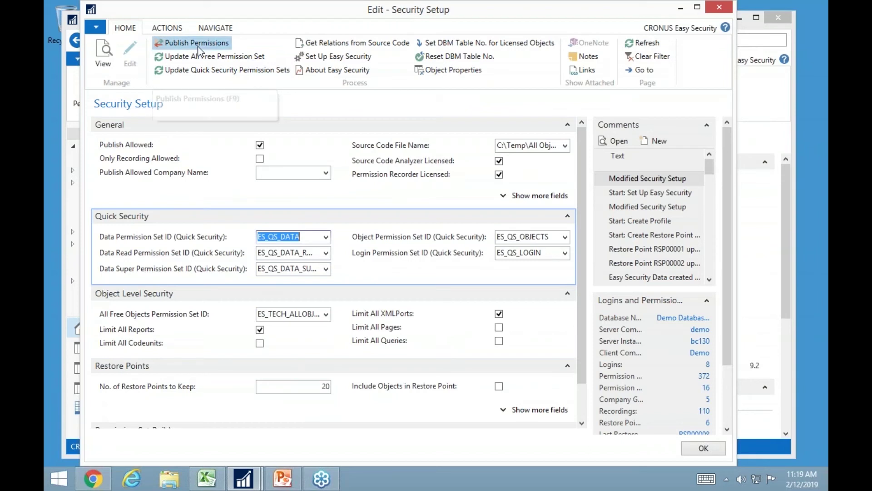
{"action": "left_click", "coordinate": [350, 109]}
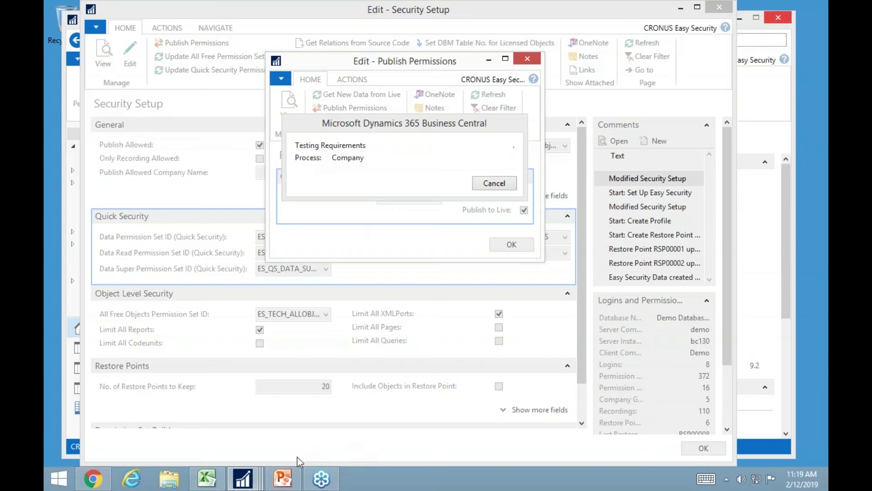
Run a second Dynamics BC 130 client as a different user, entering that user's name and account password
{"action": "right_click", "coordinate": [242, 484]}
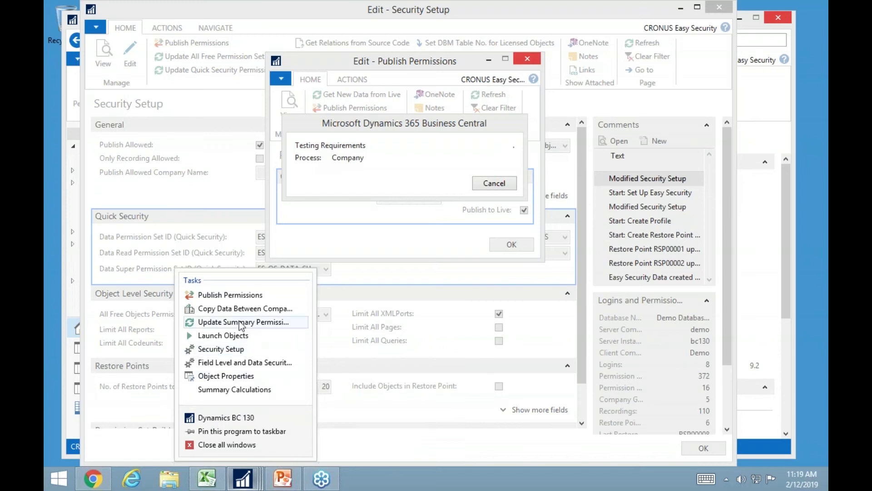
{"action": "right_click", "coordinate": [239, 418]}
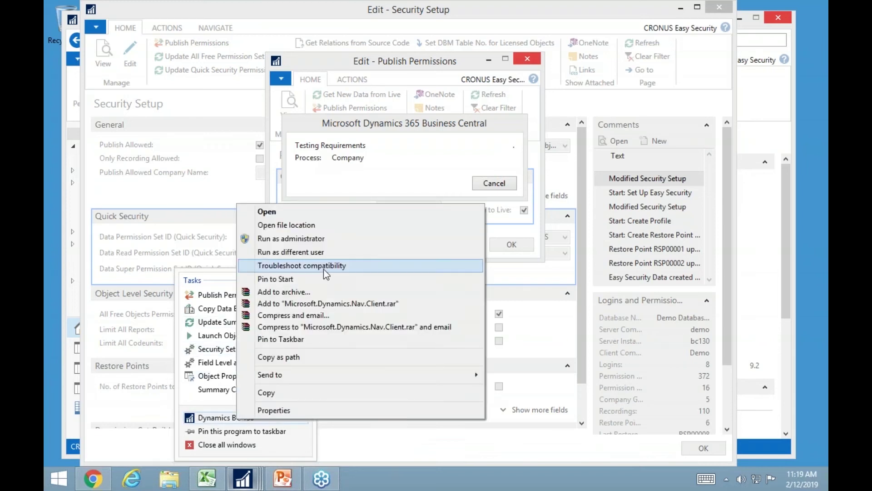
{"action": "left_click", "coordinate": [286, 251]}
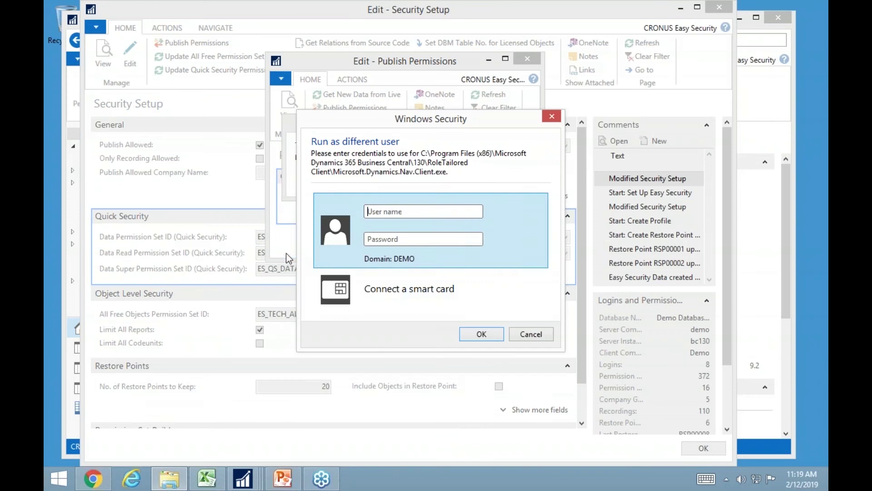
{"action": "type", "text": "da"}
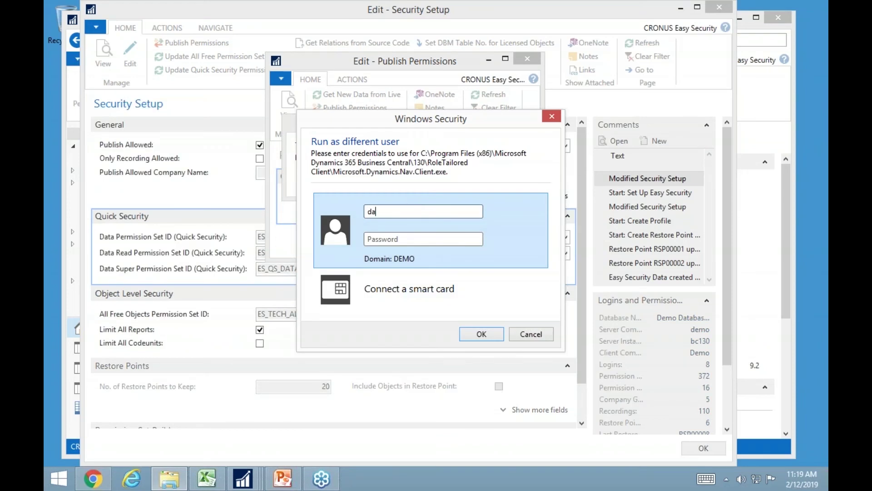
{"action": "type", "text": "vid"}
{"action": "key", "text": "Tab"}
{"action": "type", "text": "p"}
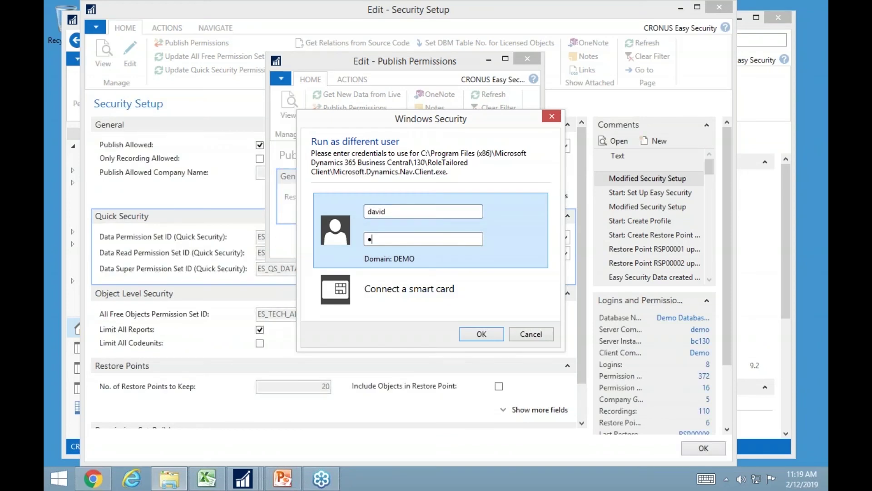
{"action": "type", "text": "assword"}
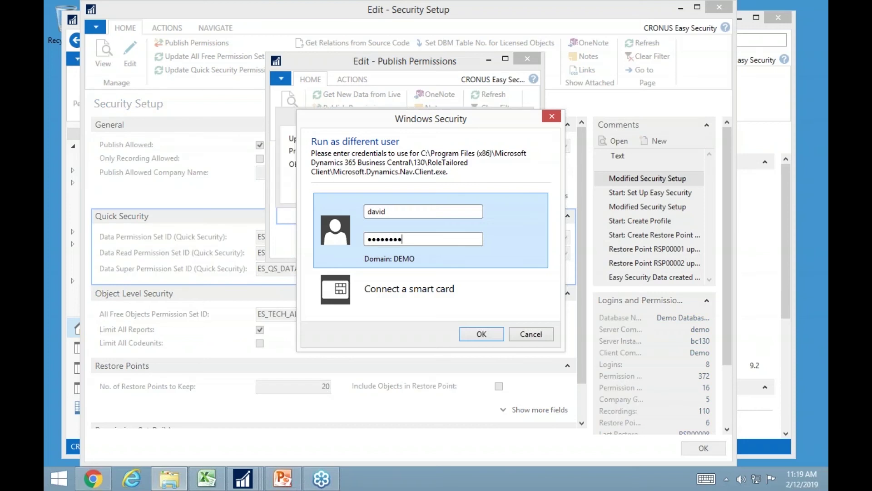
{"action": "key", "text": "Return"}
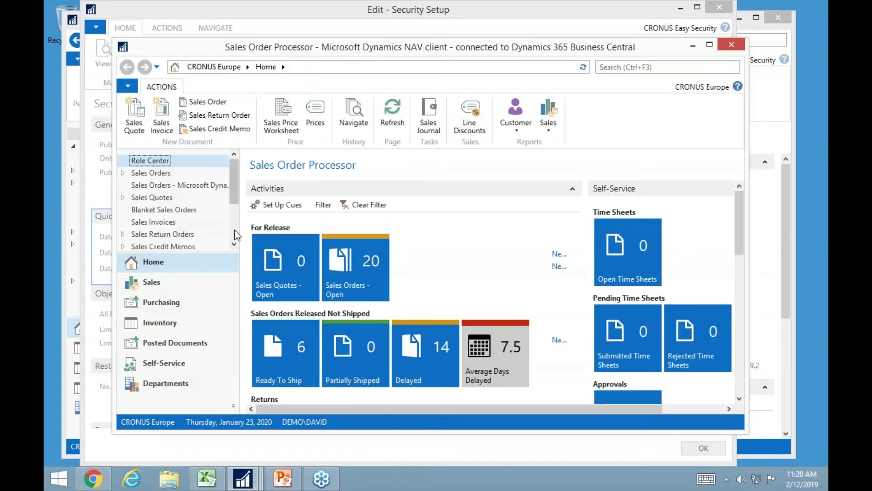
Move the Sales Order Processor client window up and open its Customers list
{"action": "left_click_drag", "start_coordinate": [429, 40], "coordinate": [429, 3]}
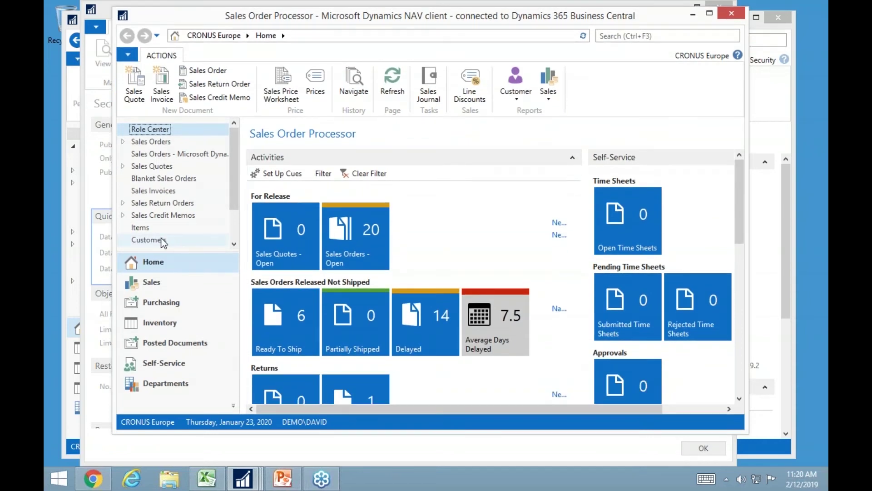
{"action": "left_click", "coordinate": [162, 240]}
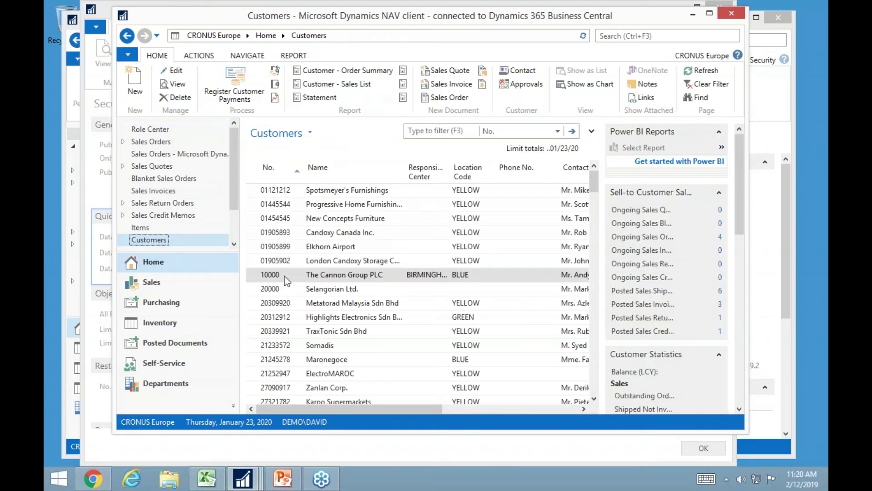
Change the Salesperson Code to LM on the card of customer 10000, The Cannon Group PLC, and close the card
{"action": "left_click", "coordinate": [284, 275]}
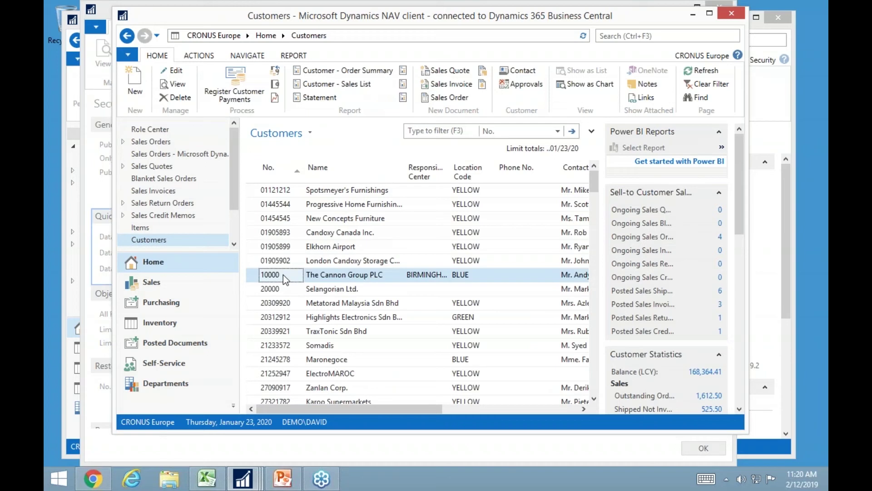
{"action": "key", "text": "ctrl+n"}
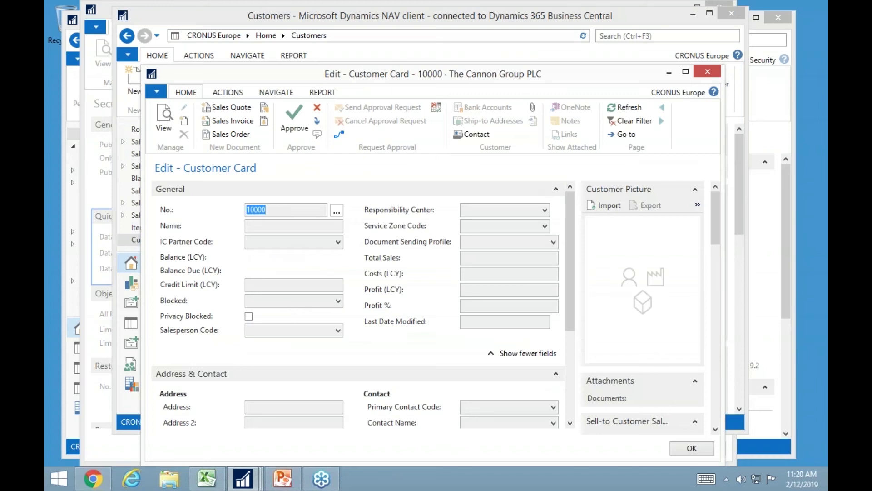
{"action": "left_click", "coordinate": [341, 334]}
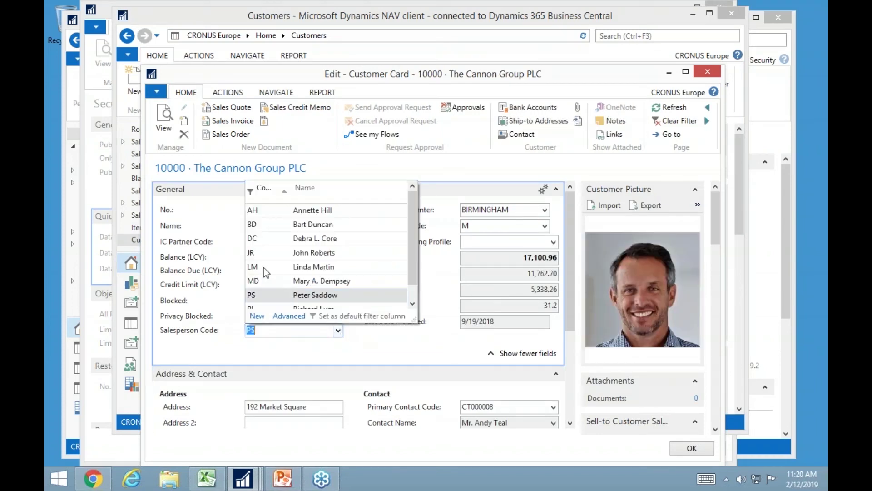
{"action": "left_click", "coordinate": [264, 269]}
{"action": "left_click", "coordinate": [698, 451]}
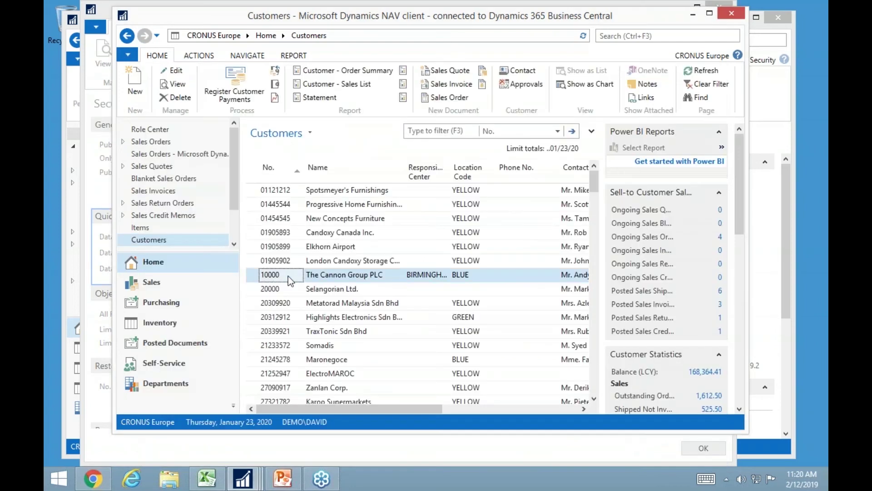
Reopen customer 10000's card, try to create a new salesperson from the Salesperson Code lookup, and close the card
{"action": "double_click", "coordinate": [286, 276]}
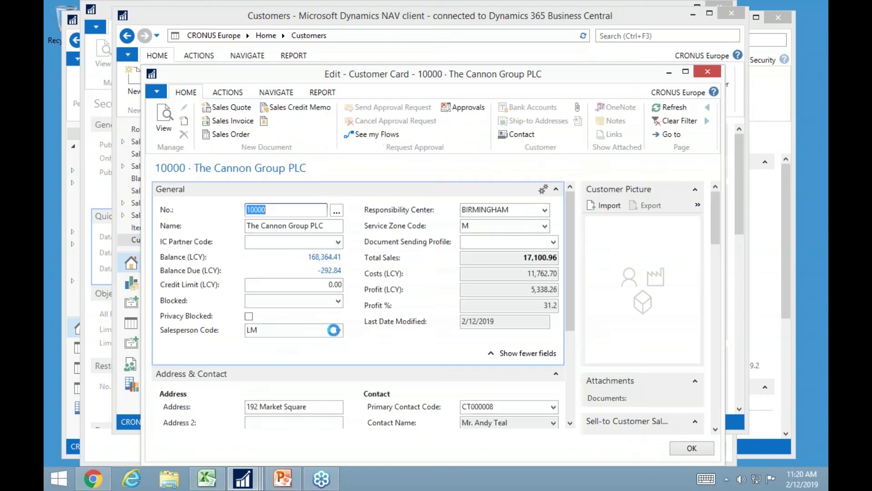
{"action": "left_click", "coordinate": [338, 330]}
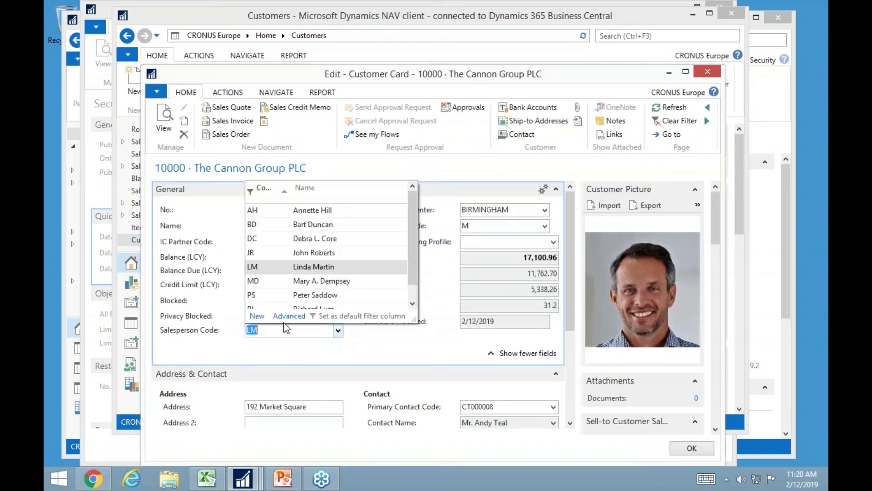
{"action": "left_click", "coordinate": [257, 316]}
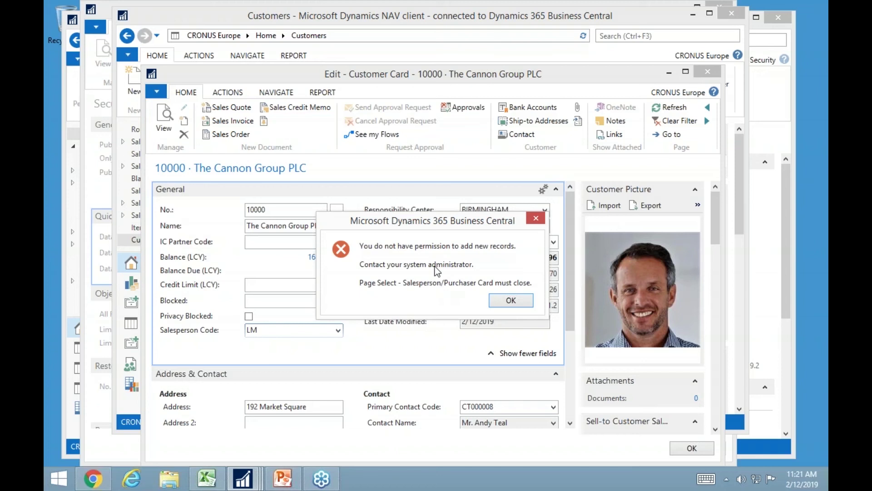
{"action": "left_click", "coordinate": [511, 299]}
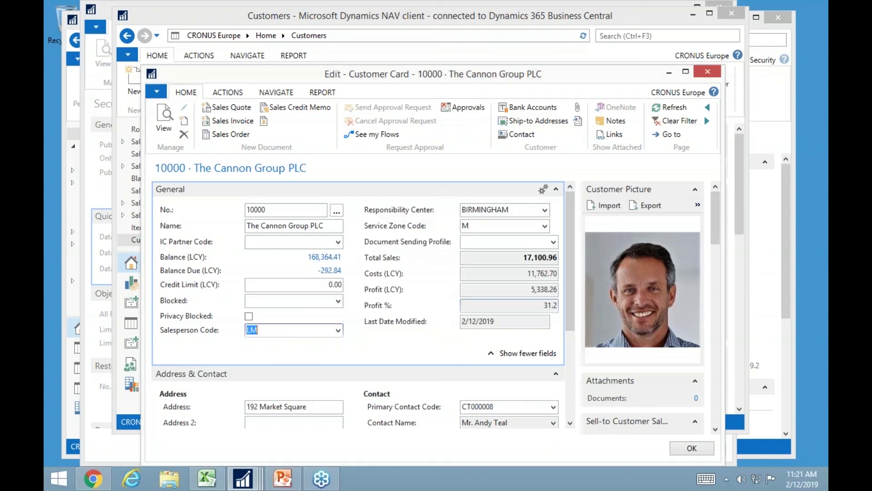
{"action": "key", "text": "Escape"}
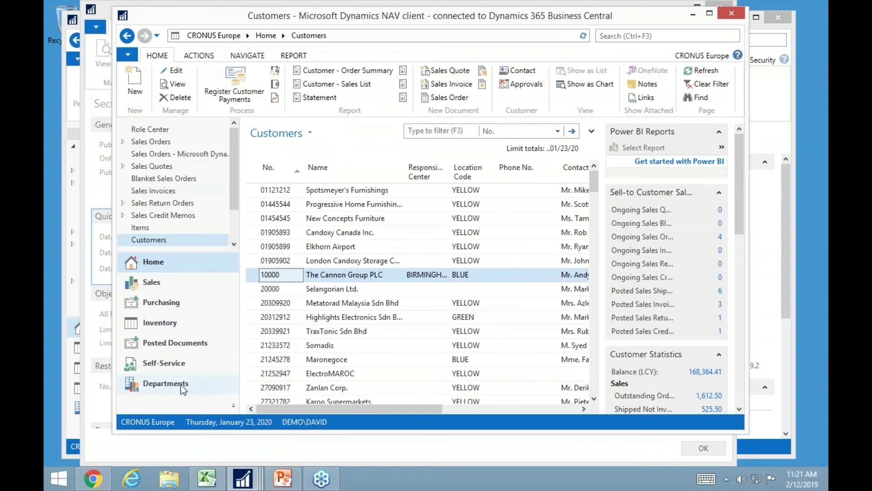
Open the Human Resources department and look through its lists, reports and setup pages
{"action": "left_click", "coordinate": [190, 384]}
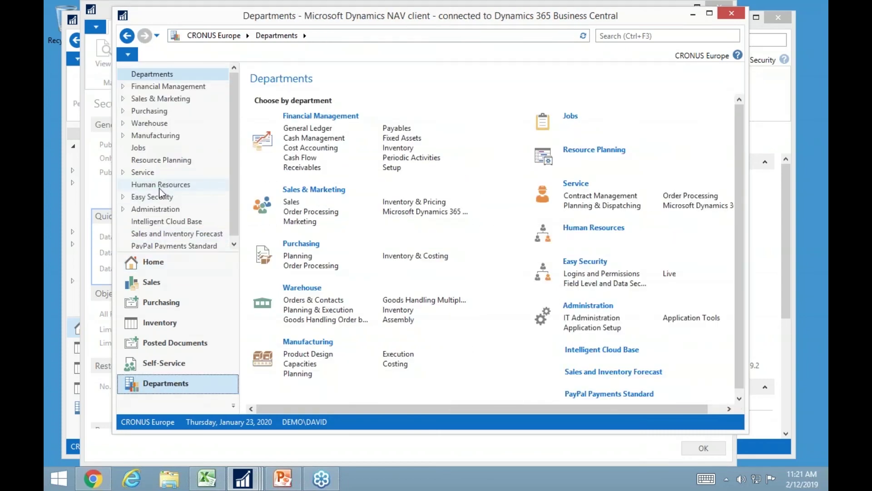
{"action": "left_click", "coordinate": [163, 184]}
{"action": "scroll", "coordinate": [334, 267], "scroll_direction": "down", "scroll_amount": 2}
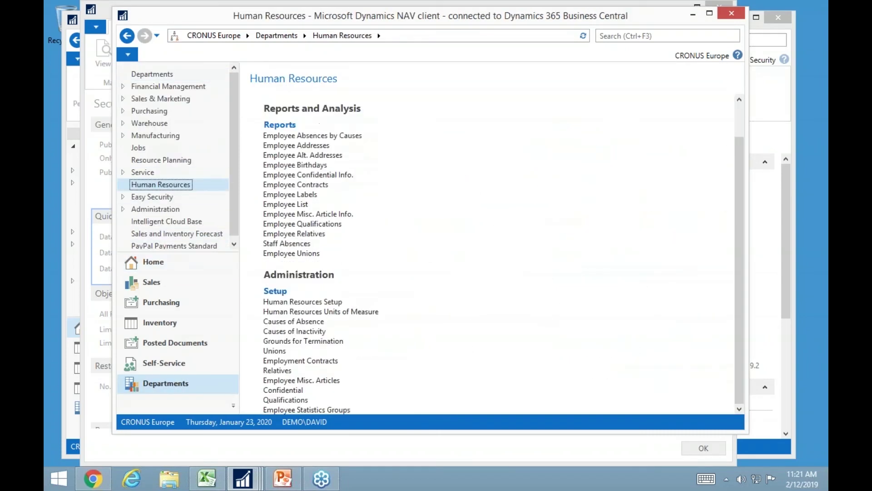
{"action": "scroll", "coordinate": [323, 360], "scroll_direction": "up", "scroll_amount": 2}
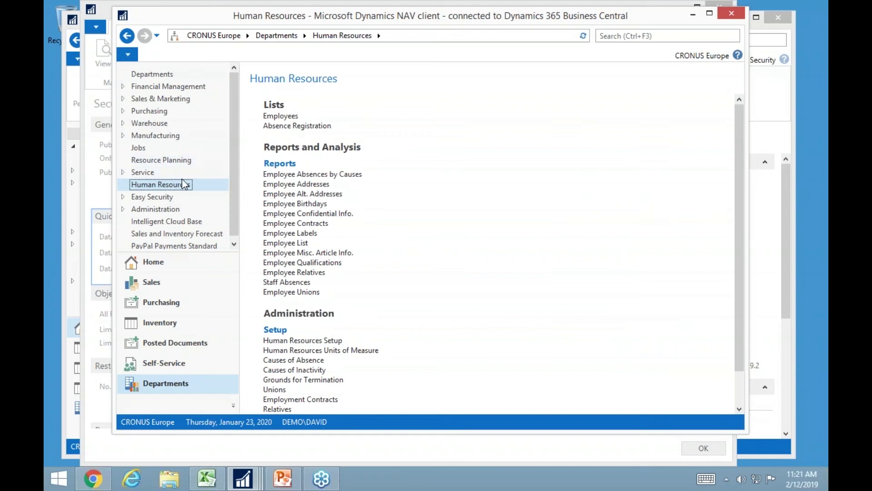
Open the Chart of Accounts from the General Ledger area of Financial Management and look through it
{"action": "left_click", "coordinate": [175, 87]}
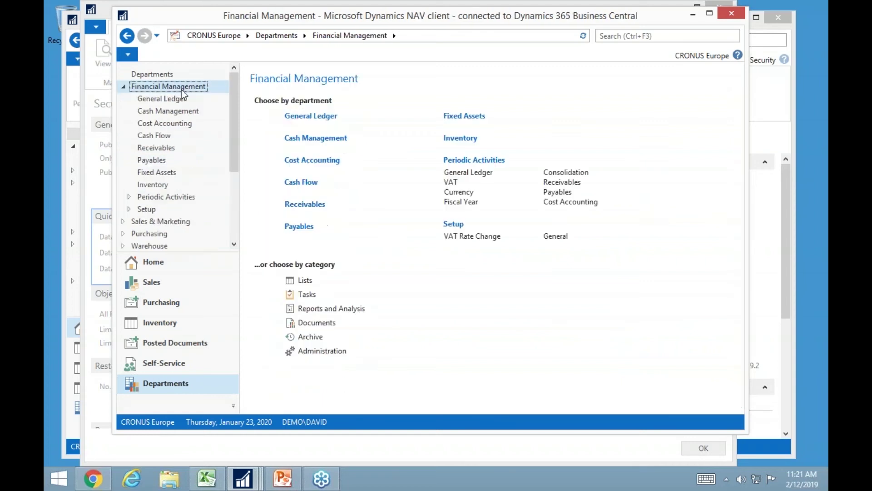
{"action": "left_click", "coordinate": [176, 99]}
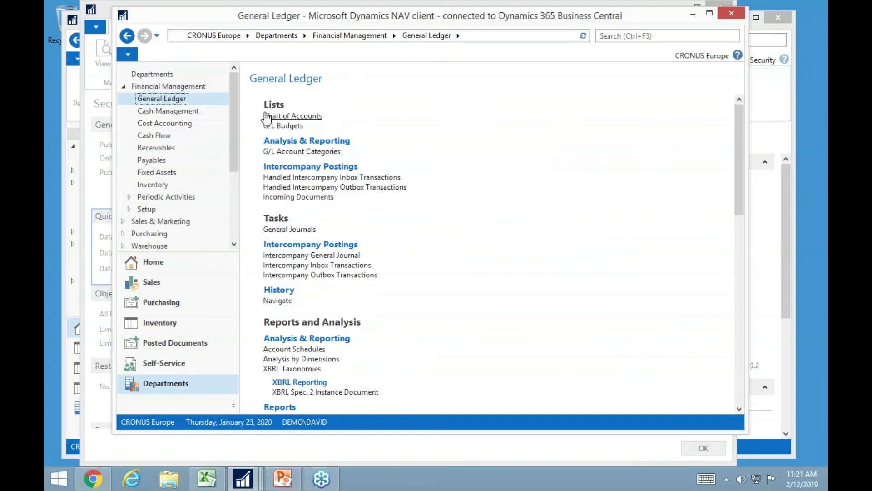
{"action": "left_click", "coordinate": [292, 116]}
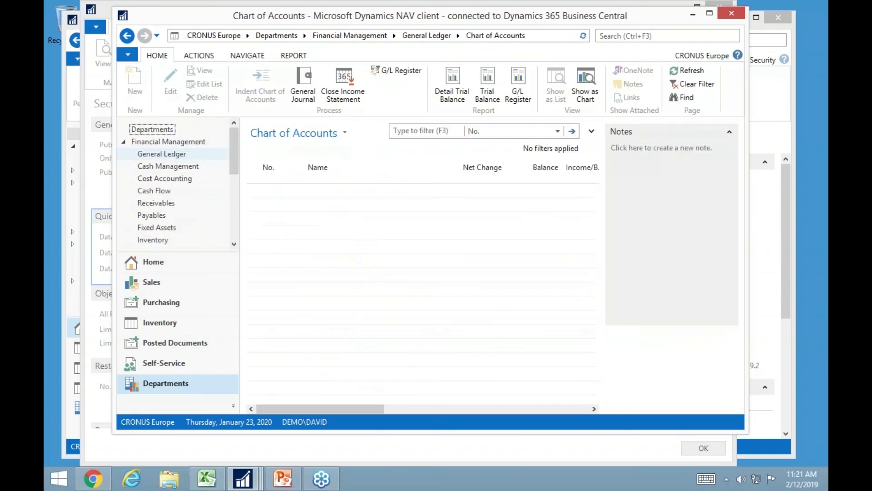
{"action": "scroll", "coordinate": [416, 264], "scroll_direction": "down", "scroll_amount": 3}
{"action": "scroll", "coordinate": [426, 264], "scroll_direction": "down", "scroll_amount": 1}
{"action": "scroll", "coordinate": [439, 257], "scroll_direction": "up", "scroll_amount": 4}
Drill down into the Net Change of account 1110, Land and Buildings, and close its general ledger entries
{"action": "left_click", "coordinate": [494, 263]}
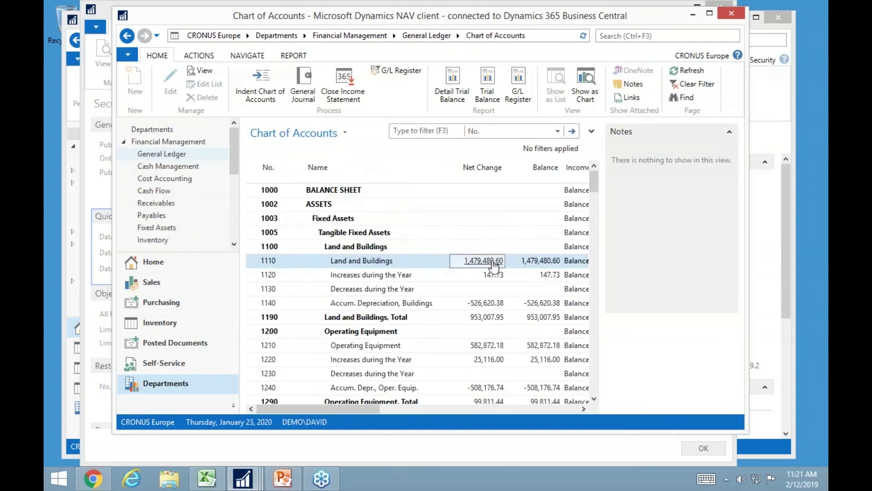
{"action": "left_click", "coordinate": [493, 262]}
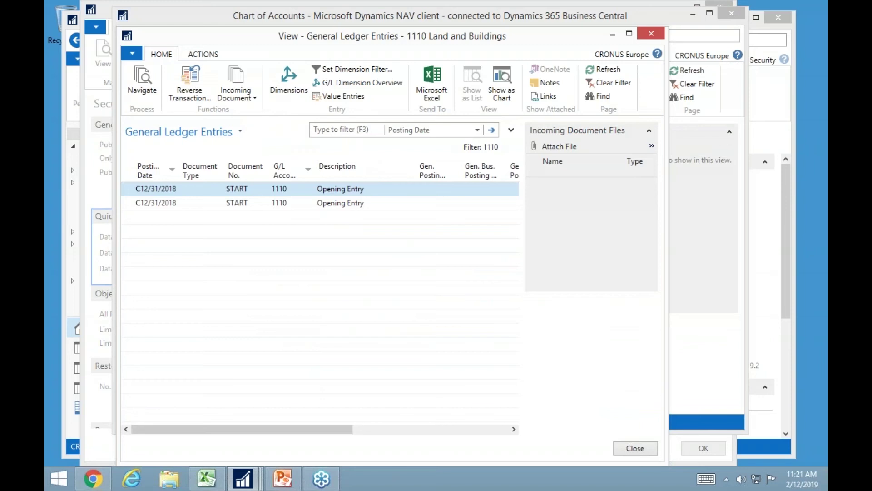
{"action": "key", "text": "Escape"}
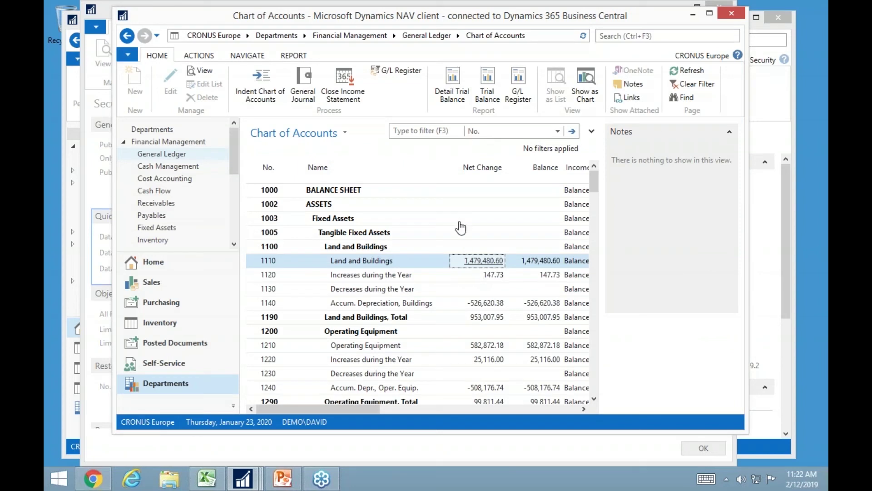
Move the restricted user's client window down and close the publishing confirmation and the Publish Permissions page
{"action": "left_click_drag", "start_coordinate": [357, 20], "coordinate": [367, 211]}
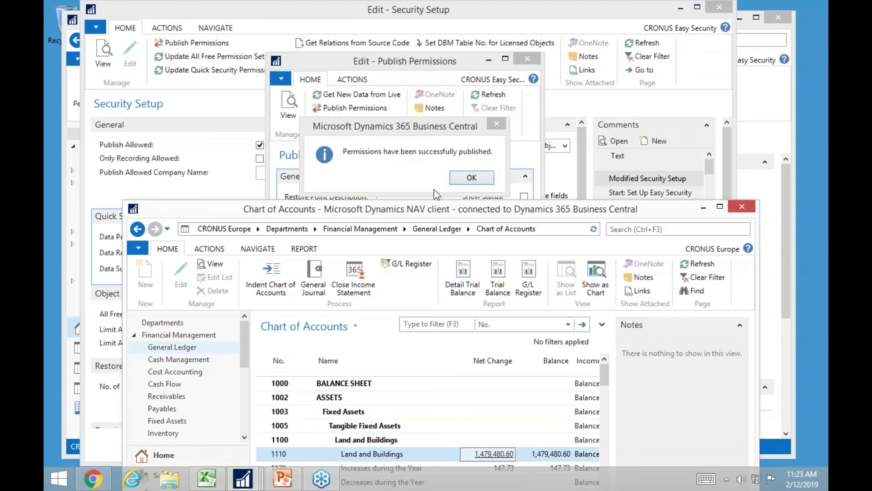
{"action": "left_click", "coordinate": [490, 183]}
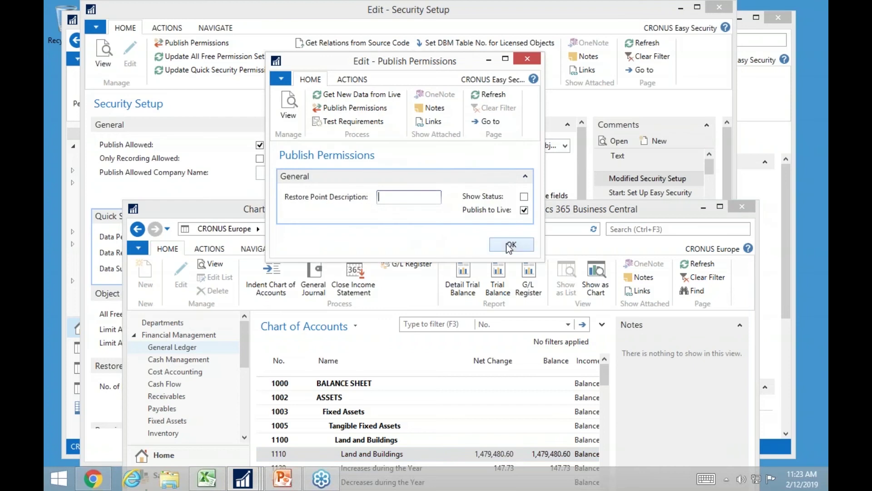
{"action": "left_click", "coordinate": [510, 246]}
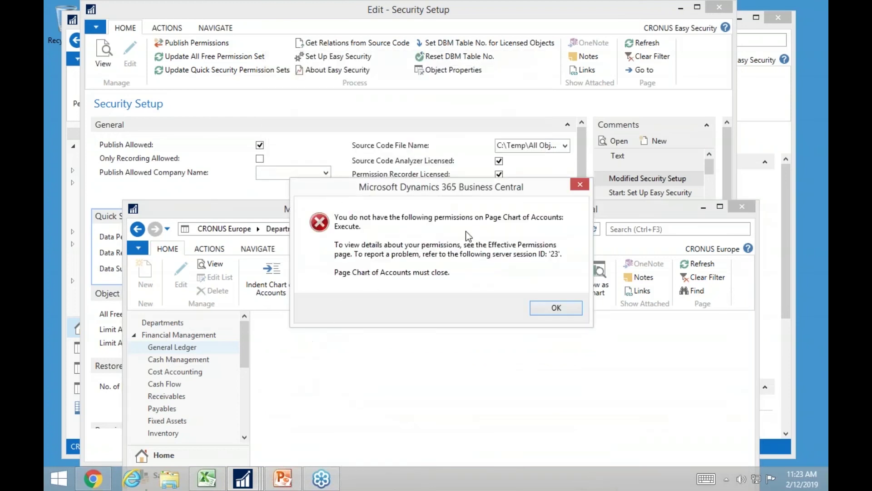
Dismiss the Chart of Accounts message, move the restricted user's client window back up, and return to the General Ledger page
{"action": "left_click", "coordinate": [556, 308]}
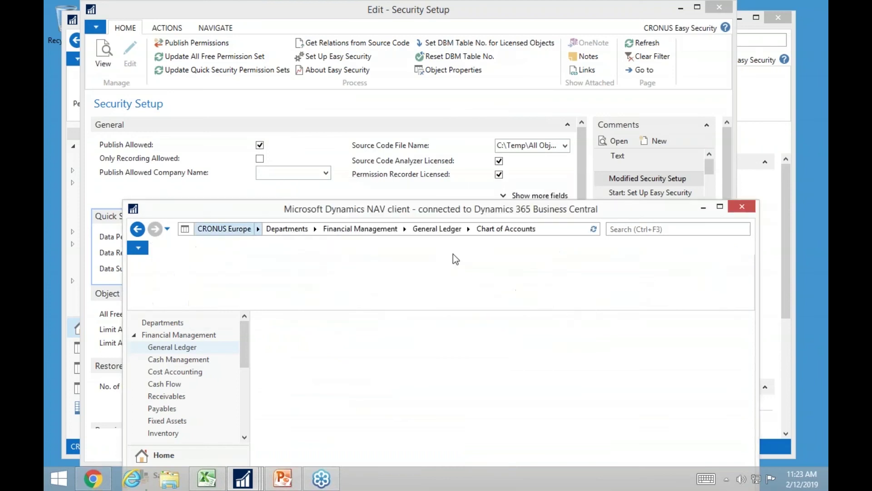
{"action": "left_click_drag", "start_coordinate": [405, 205], "coordinate": [392, 16]}
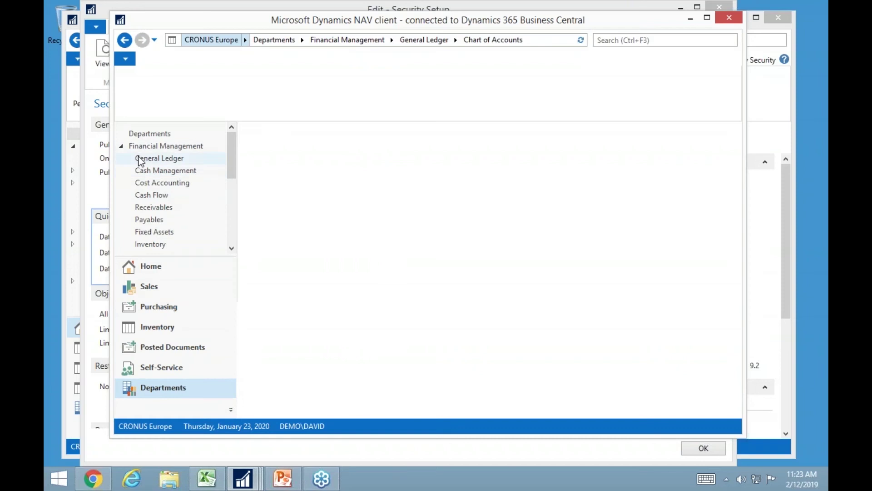
{"action": "left_click", "coordinate": [142, 159]}
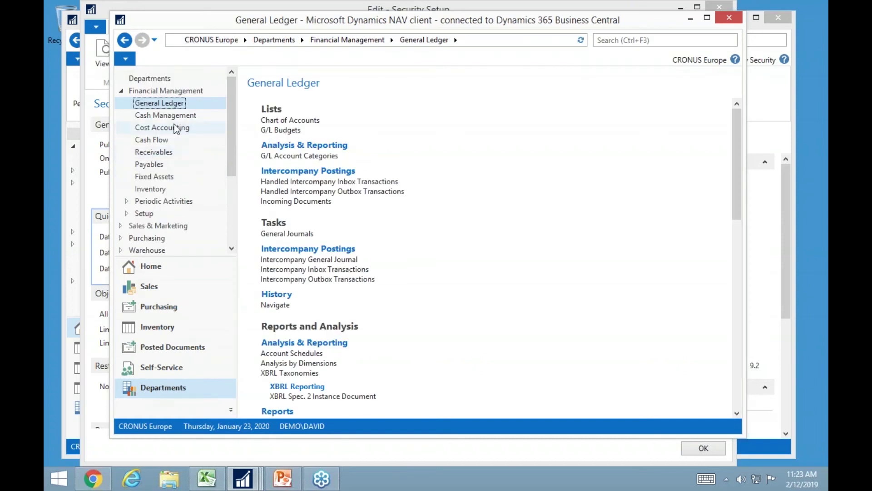
Reconnect the restricted user's client to the server localhost:7846/BC130 with the company CRONUS Europe
{"action": "left_click", "coordinate": [125, 59]}
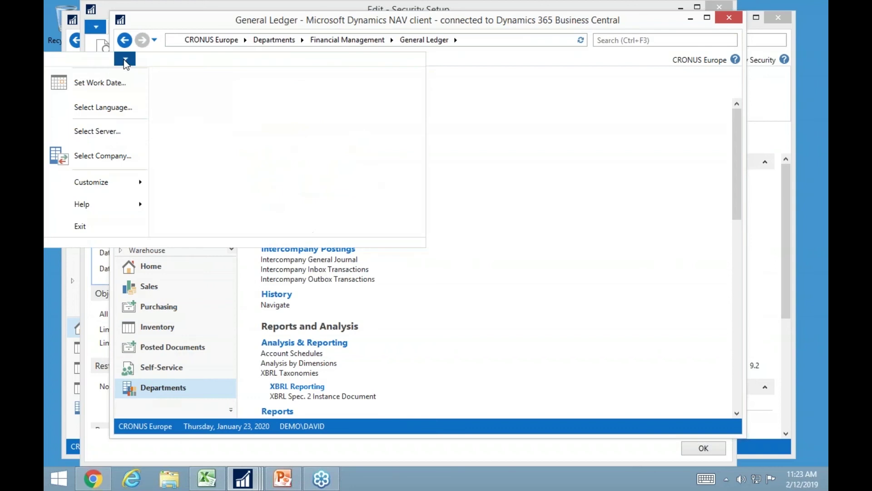
{"action": "left_click", "coordinate": [107, 134]}
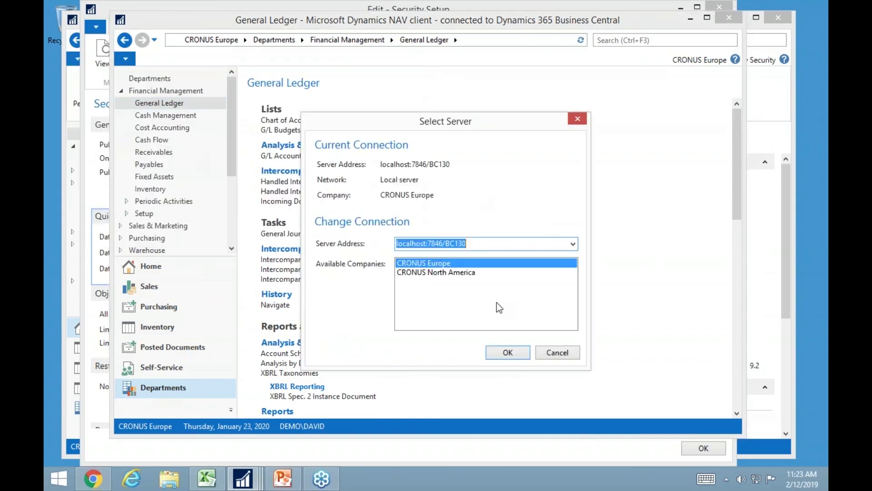
{"action": "left_click", "coordinate": [507, 353]}
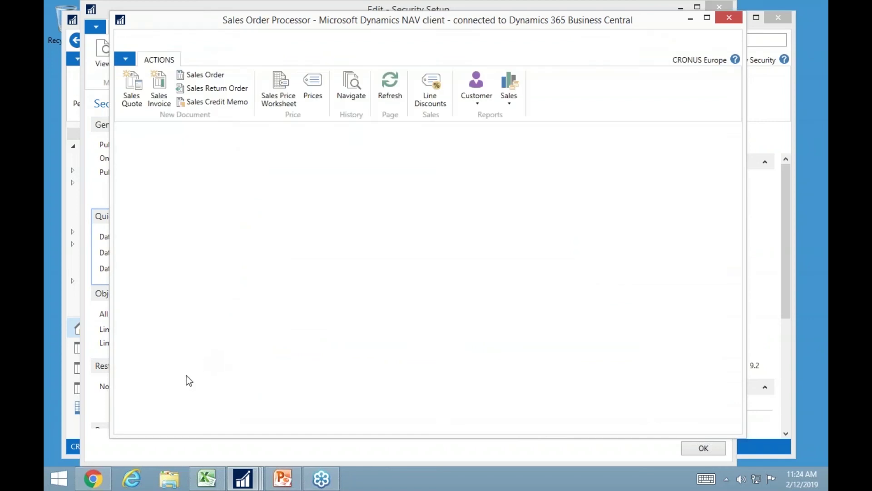
Open the General Ledger page under the Financial Management department and search the pages for "chart of"
{"action": "left_click", "coordinate": [172, 387]}
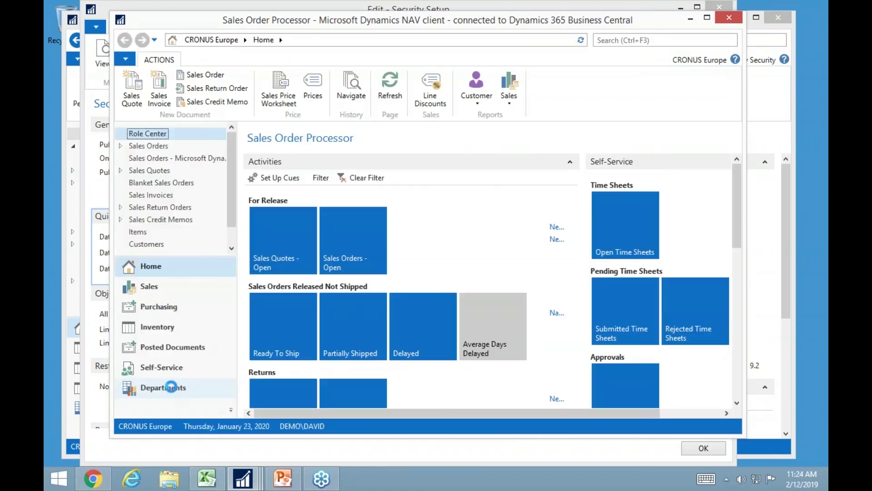
{"action": "left_click", "coordinate": [150, 91]}
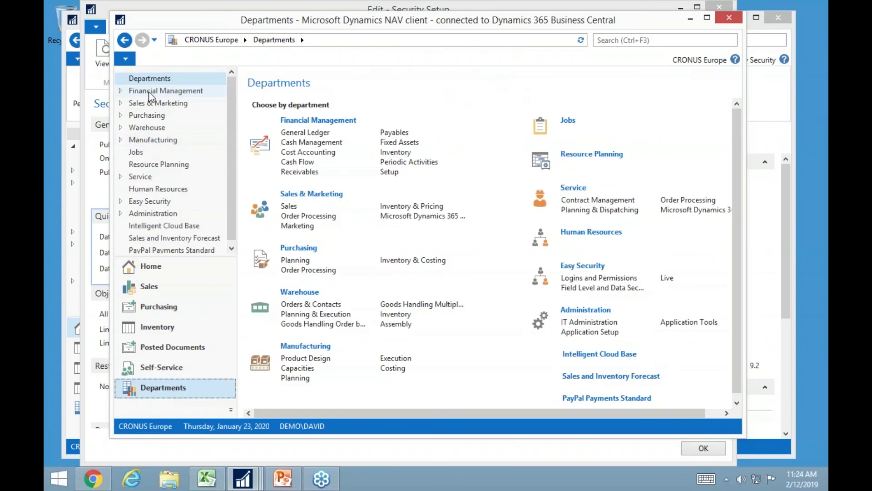
{"action": "left_click", "coordinate": [158, 104]}
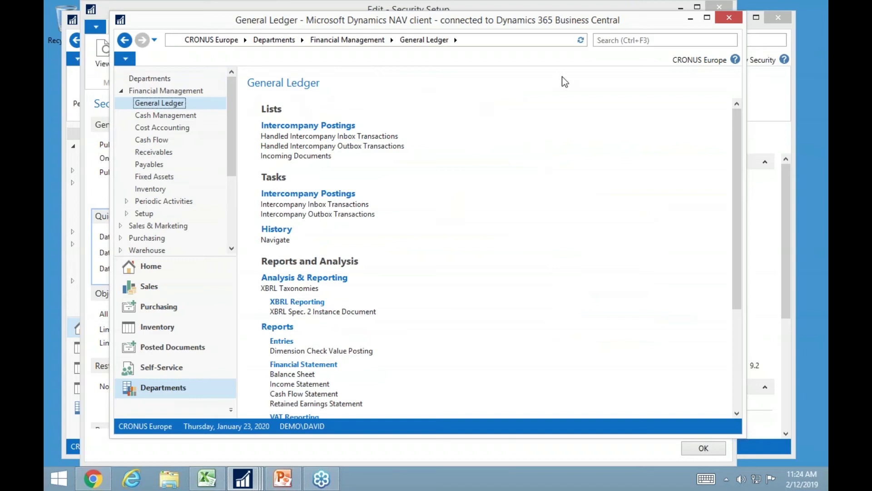
{"action": "left_click", "coordinate": [633, 39]}
{"action": "type", "text": "chart of"}
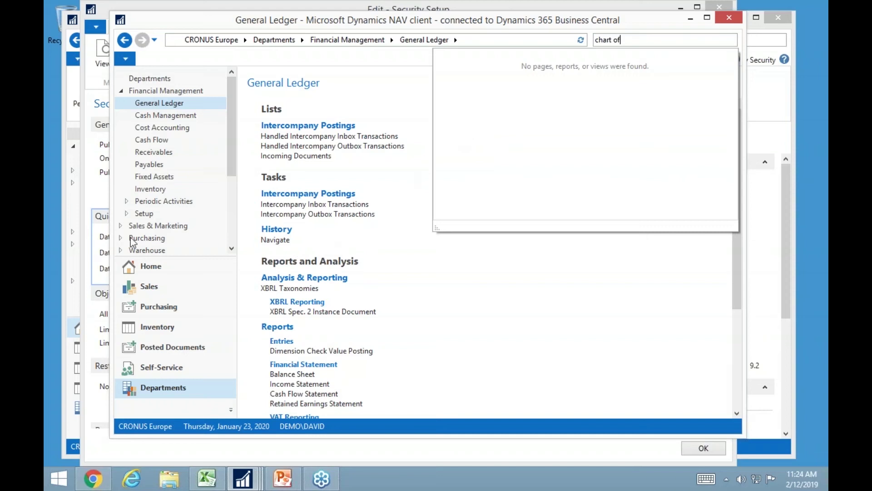
{"action": "key", "text": "Escape"}
Open Navigate from General Ledger, find all related entries without a filter, and try to open the G/L Entry records
{"action": "left_click", "coordinate": [275, 240]}
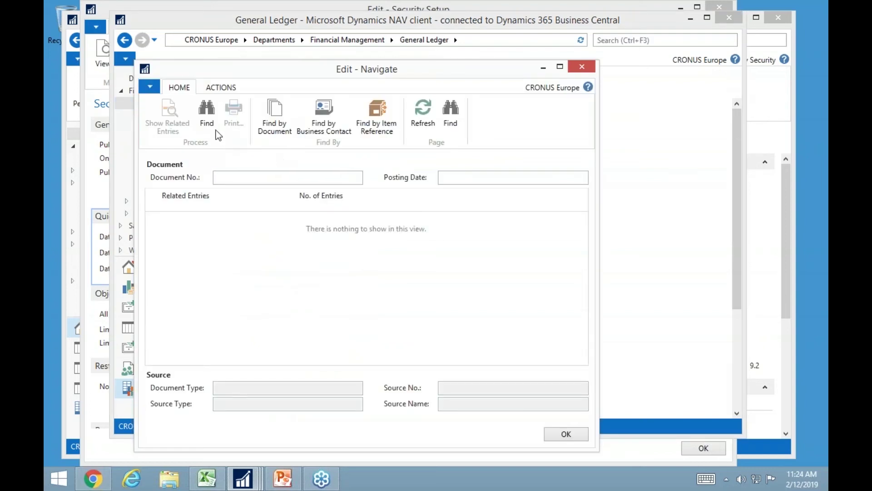
{"action": "left_click", "coordinate": [205, 119]}
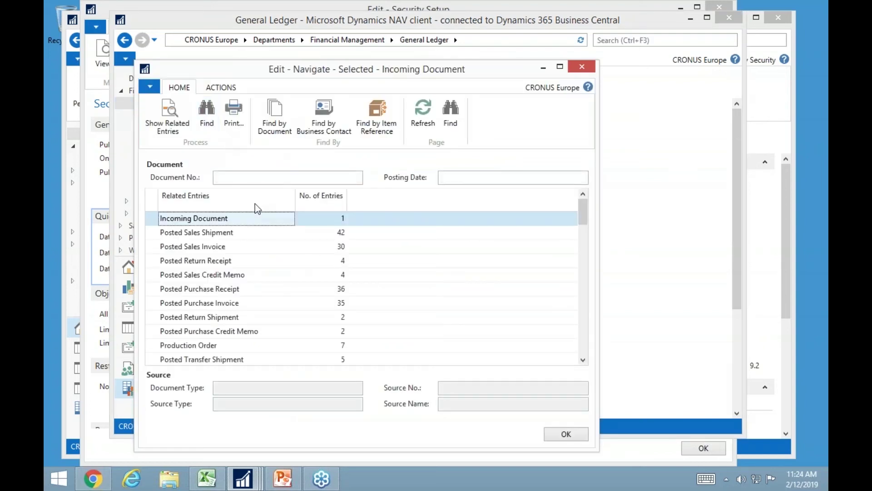
{"action": "scroll", "coordinate": [359, 284], "scroll_direction": "down", "scroll_amount": 5}
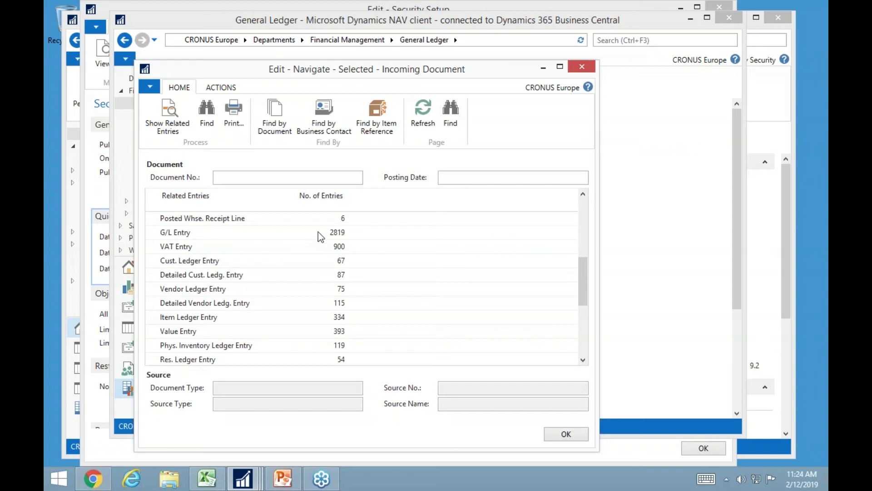
{"action": "left_click", "coordinate": [338, 235]}
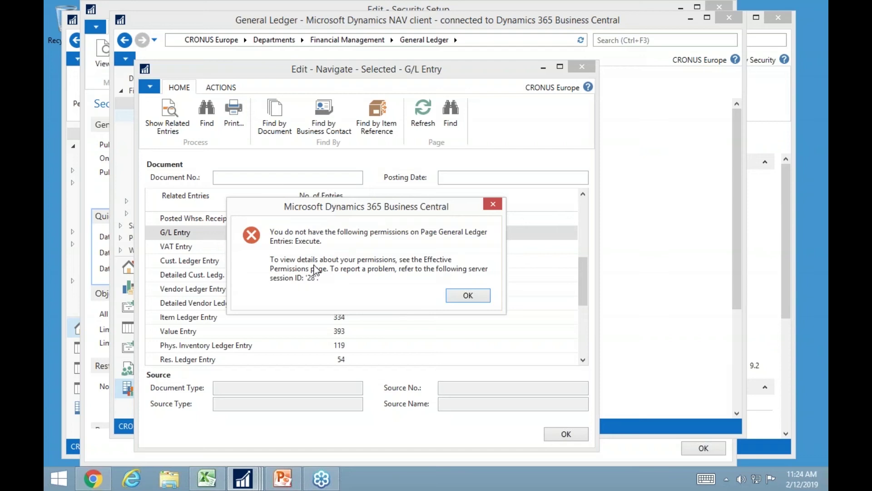
Dismiss the G/L Entry permission error, close Navigate and minimize the restricted user's client
{"action": "key", "text": "Return"}
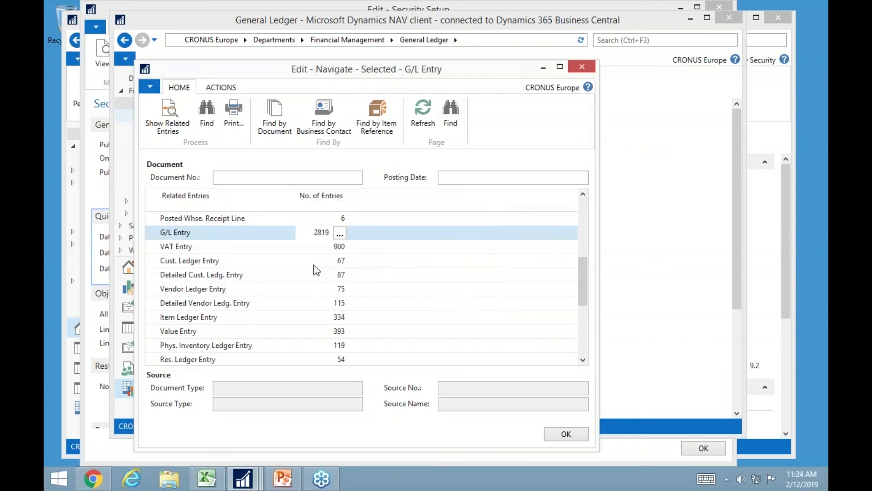
{"action": "key", "text": "Escape"}
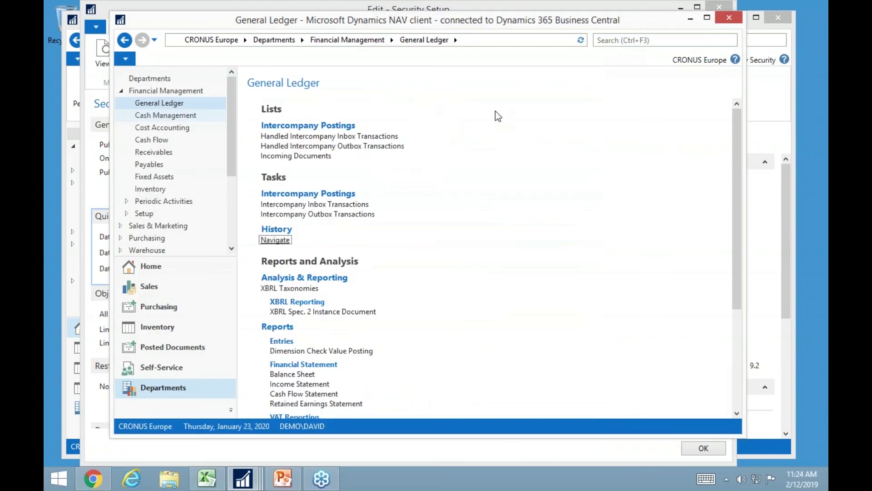
{"action": "left_click", "coordinate": [689, 19]}
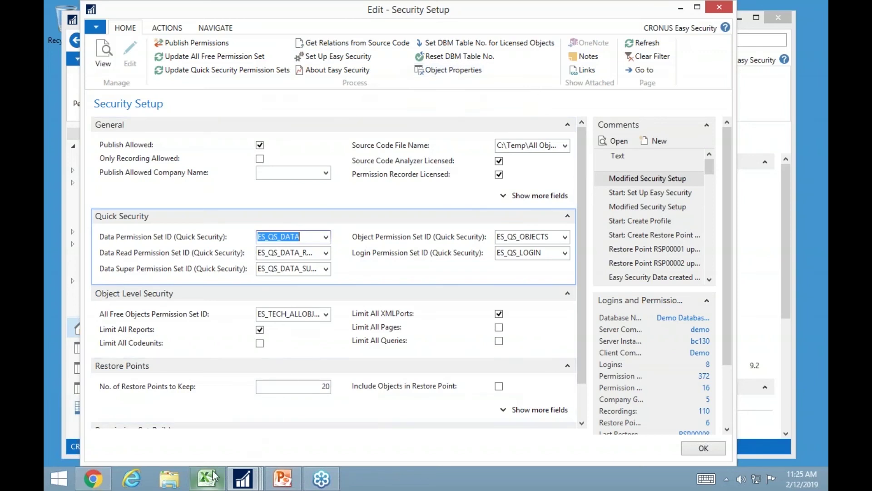
Close Security Setup and open the Permission Sets list in the Easy Security client
{"action": "key", "text": "Escape"}
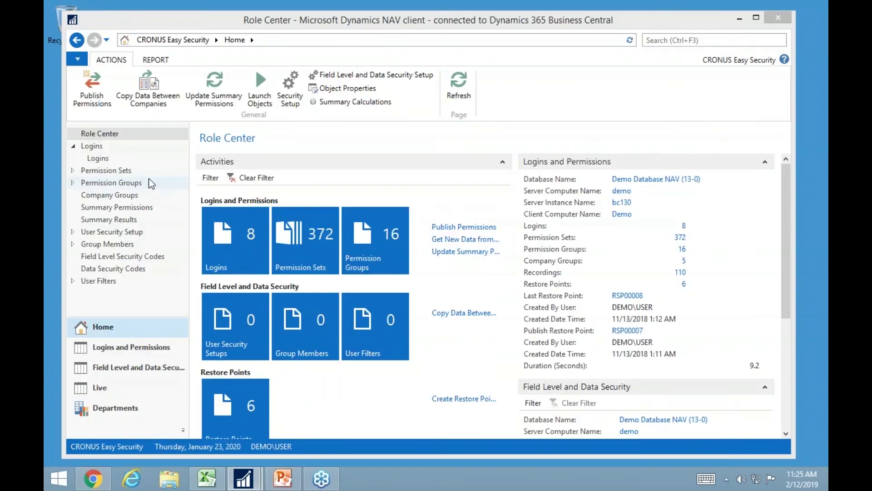
{"action": "left_click", "coordinate": [115, 171]}
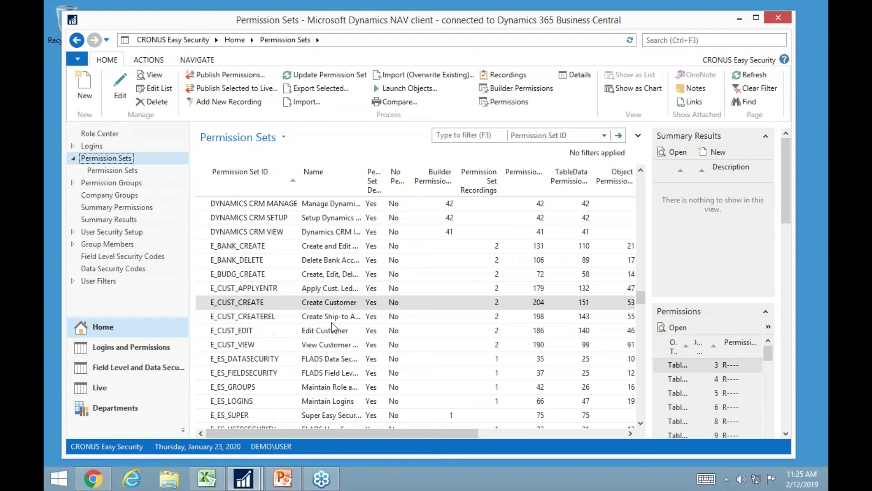
Switch to the Excel workbook SoD Permission Sets V49.xlsx and review the Recordings sheet from Sales & Receivables through Role Centers to Quick Security Base Access
{"action": "left_click", "coordinate": [217, 481]}
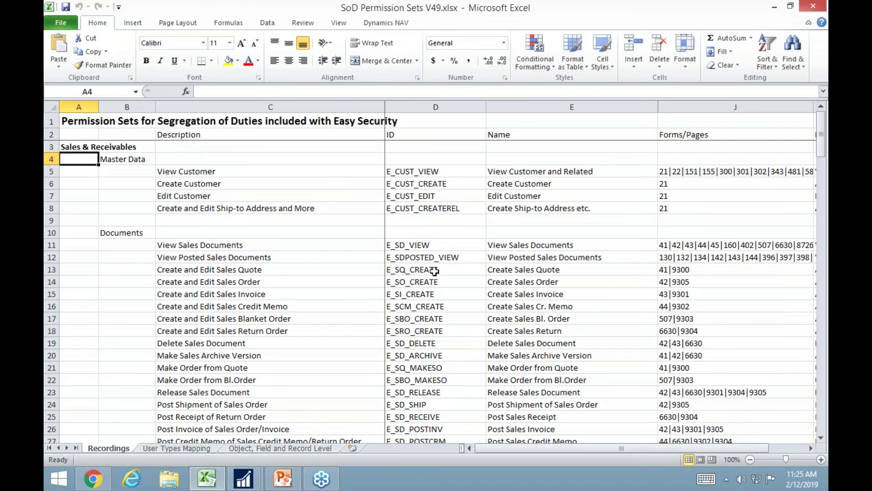
{"action": "scroll", "coordinate": [421, 314], "scroll_direction": "down", "scroll_amount": 2}
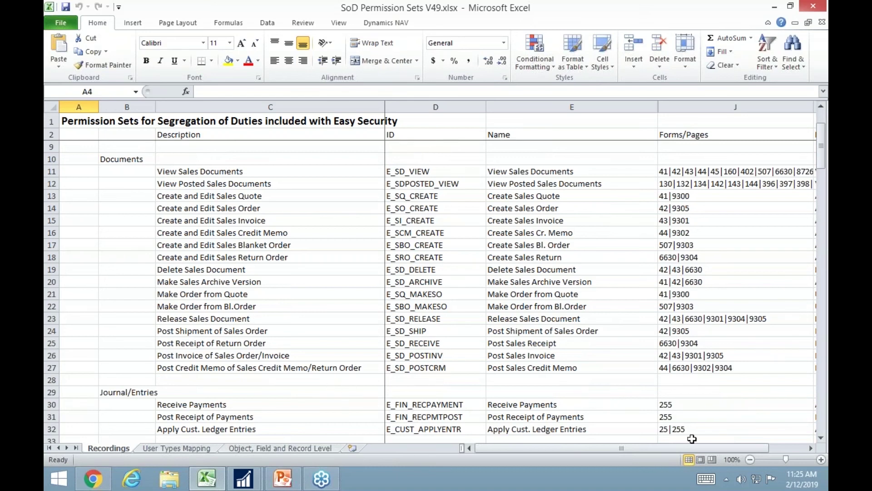
{"action": "scroll", "coordinate": [437, 416], "scroll_direction": "down", "scroll_amount": 4}
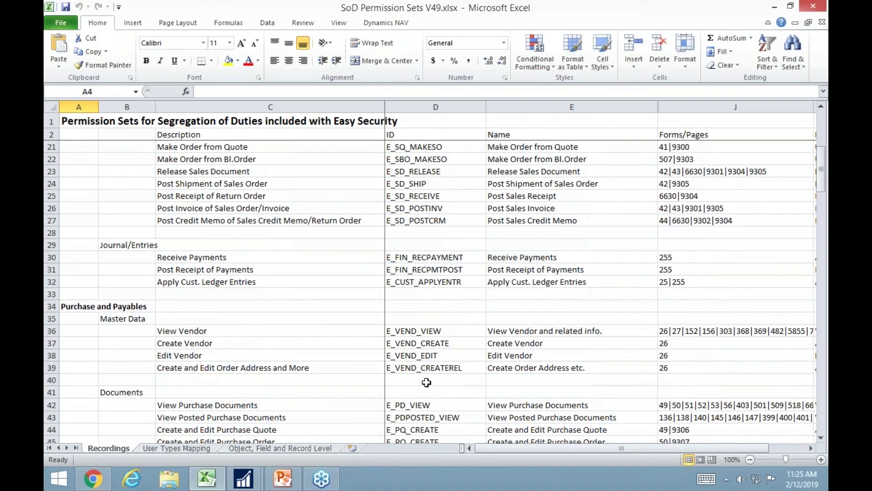
{"action": "scroll", "coordinate": [409, 350], "scroll_direction": "down", "scroll_amount": 4}
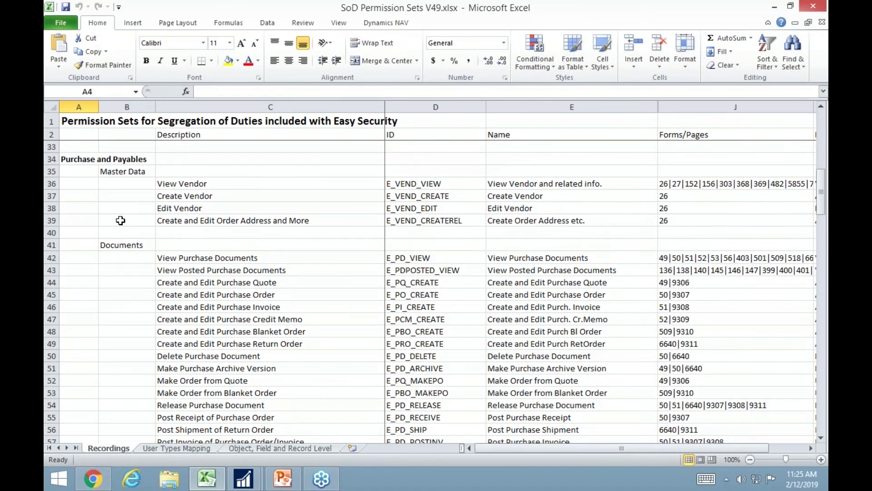
{"action": "scroll", "coordinate": [116, 229], "scroll_direction": "down", "scroll_amount": 8}
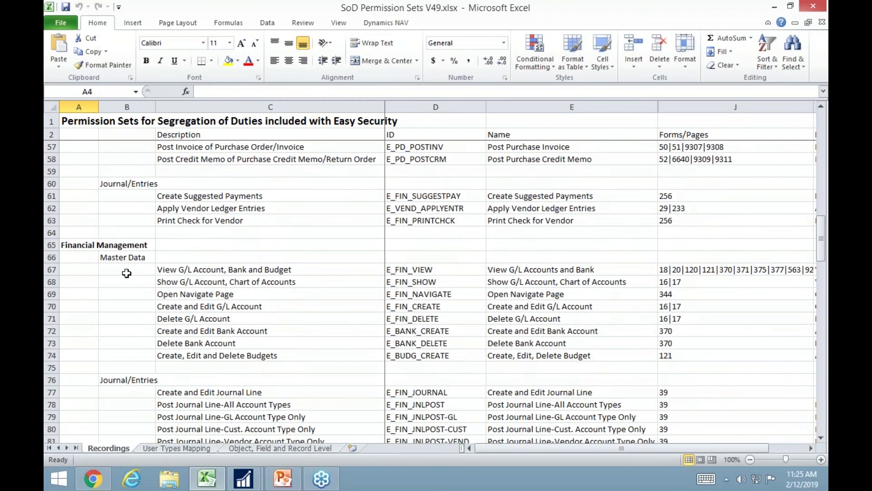
{"action": "scroll", "coordinate": [126, 273], "scroll_direction": "down", "scroll_amount": 6}
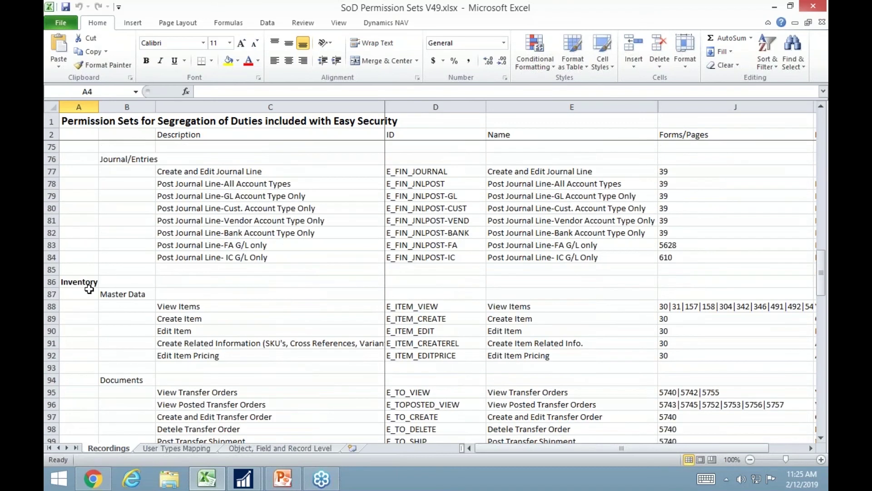
{"action": "scroll", "coordinate": [105, 327], "scroll_direction": "down", "scroll_amount": 2}
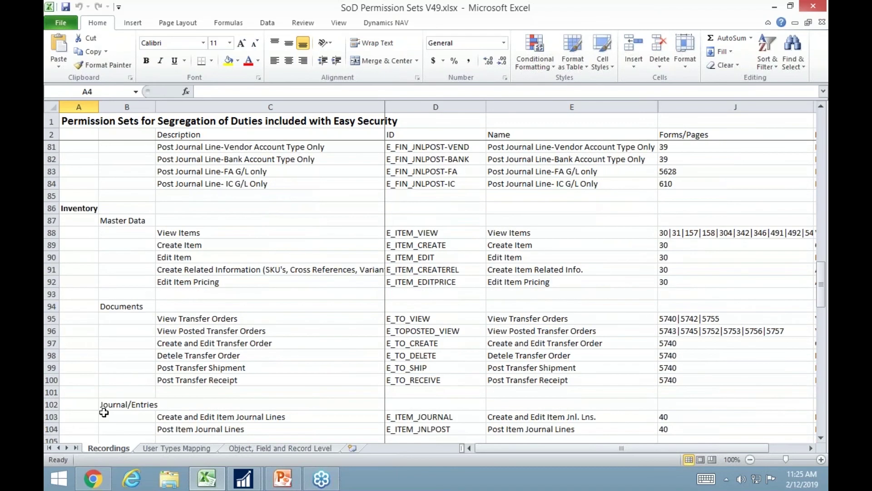
{"action": "scroll", "coordinate": [75, 414], "scroll_direction": "down", "scroll_amount": 2}
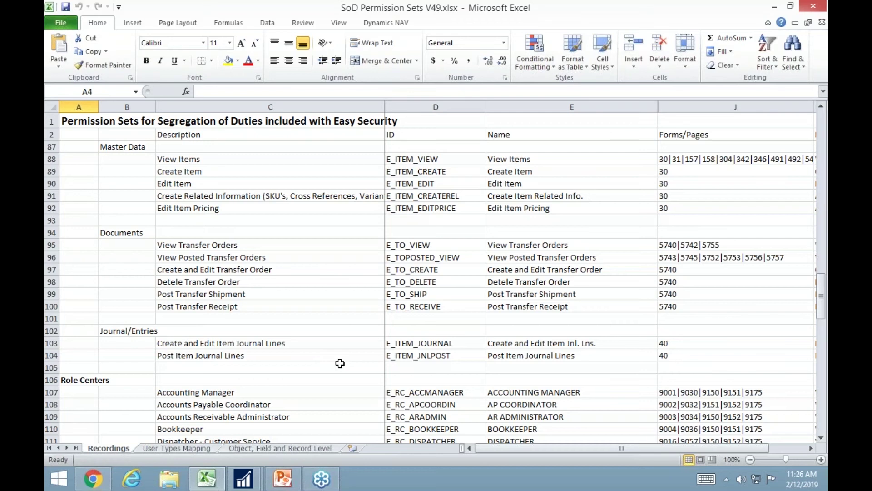
{"action": "scroll", "coordinate": [340, 364], "scroll_direction": "up", "scroll_amount": 1}
{"action": "scroll", "coordinate": [330, 381], "scroll_direction": "down", "scroll_amount": 2}
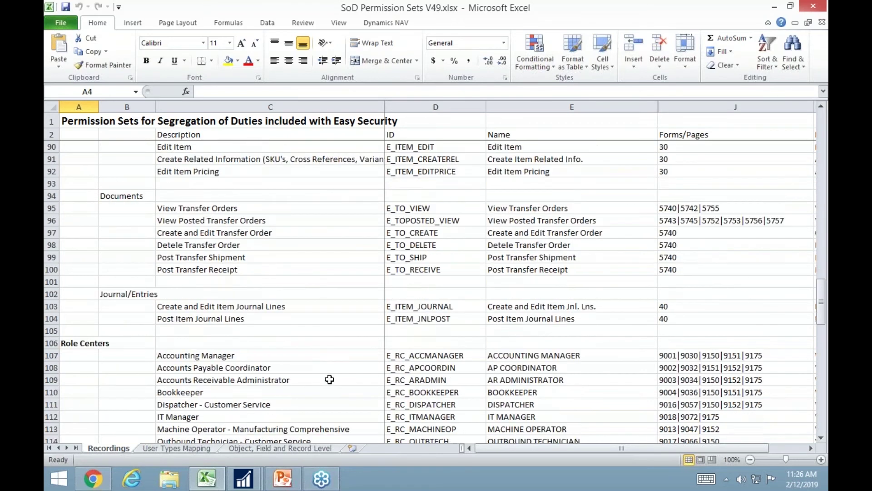
{"action": "scroll", "coordinate": [330, 380], "scroll_direction": "down", "scroll_amount": 4}
{"action": "scroll", "coordinate": [267, 332], "scroll_direction": "down", "scroll_amount": 1}
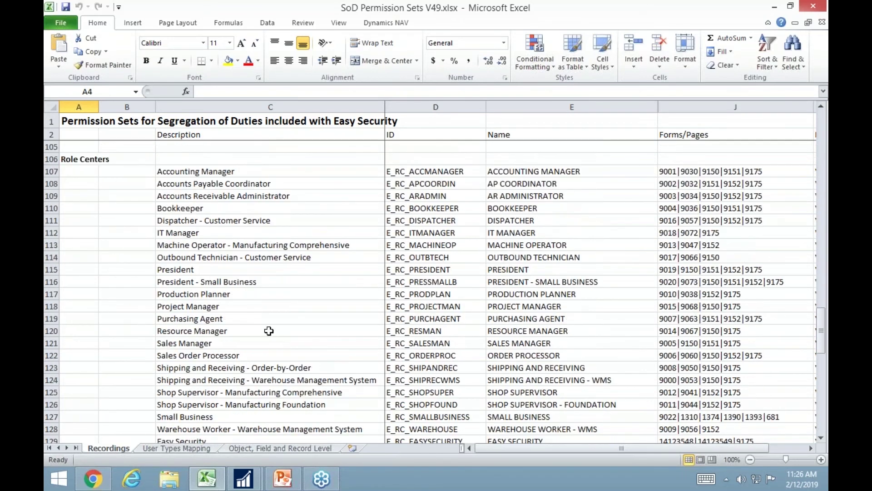
{"action": "scroll", "coordinate": [269, 331], "scroll_direction": "down", "scroll_amount": 1}
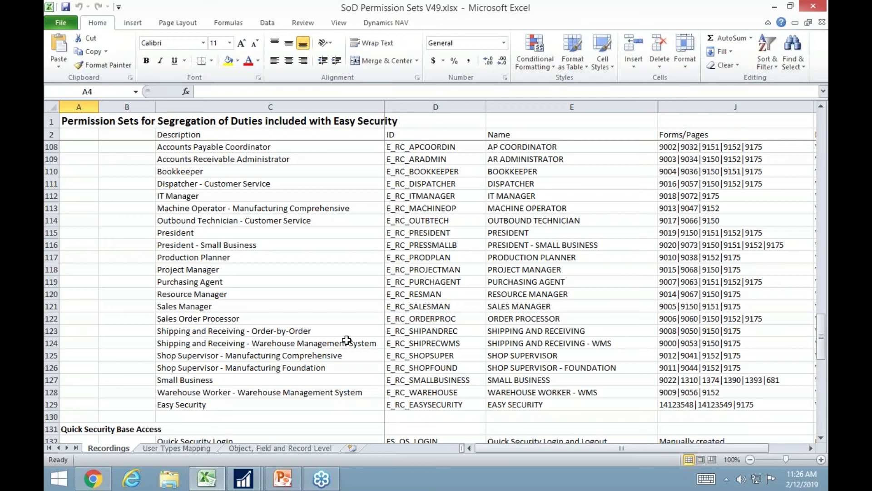
{"action": "scroll", "coordinate": [347, 340], "scroll_direction": "down", "scroll_amount": 4}
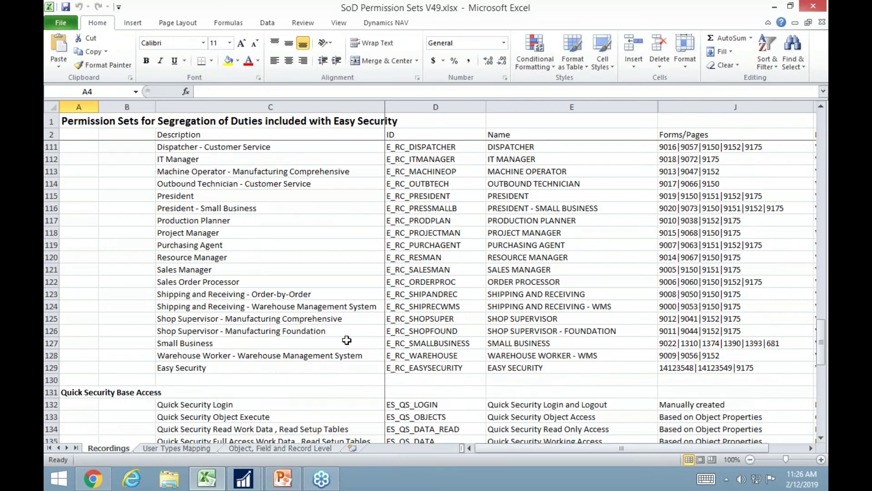
Open the User Types Mapping sheet and select the Customer Service column to examine its assigned permission sets
{"action": "left_click", "coordinate": [196, 449]}
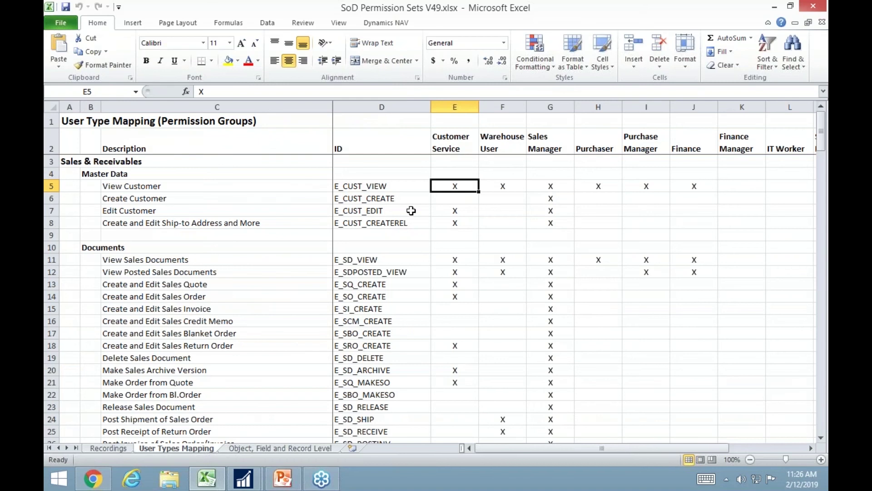
{"action": "left_click", "coordinate": [457, 107]}
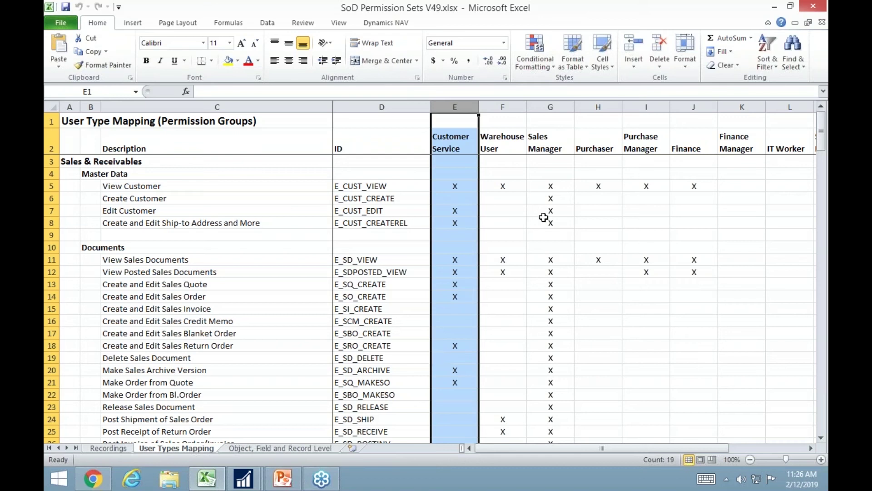
{"action": "left_click", "coordinate": [461, 198]}
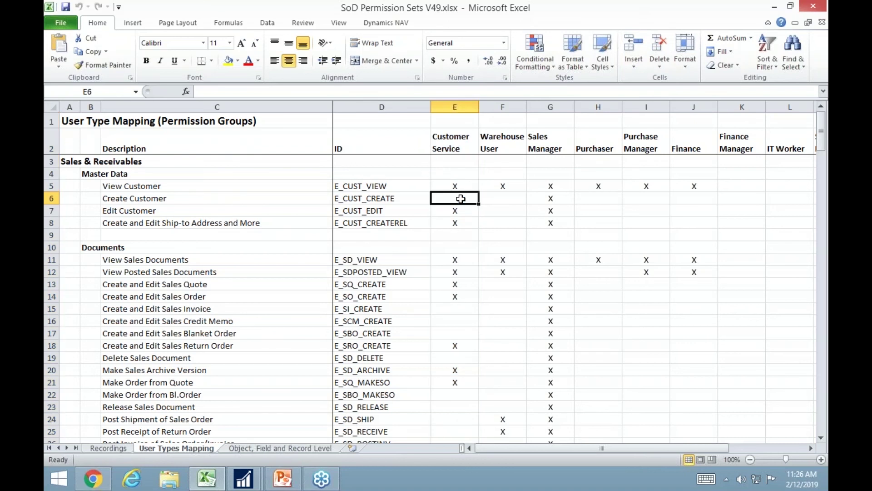
{"action": "type", "text": "X"}
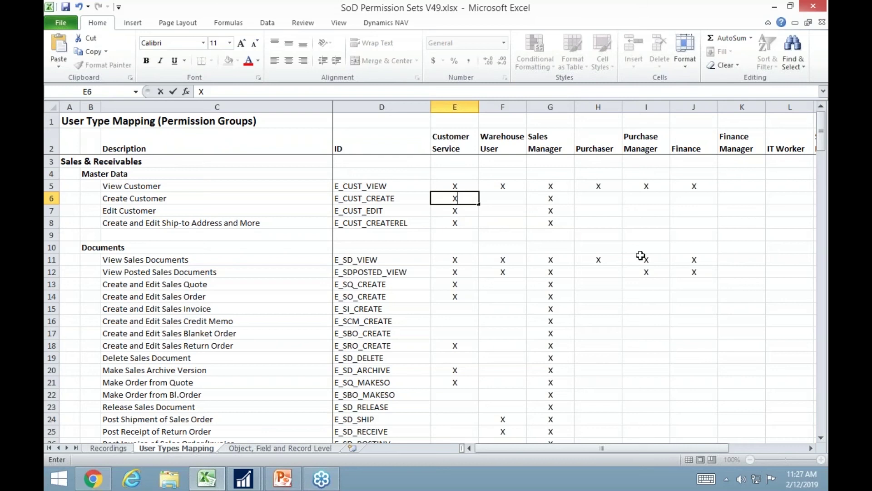
{"action": "key", "text": "Escape"}
Return to the Easy Security client and open the Customers list in the Sales area of the Sales & Marketing department
{"action": "left_click", "coordinate": [776, 8]}
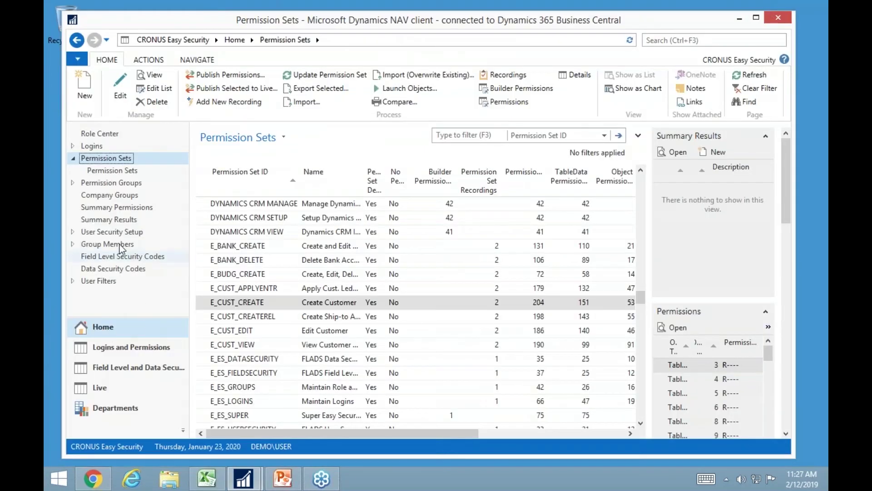
{"action": "left_click", "coordinate": [89, 133]}
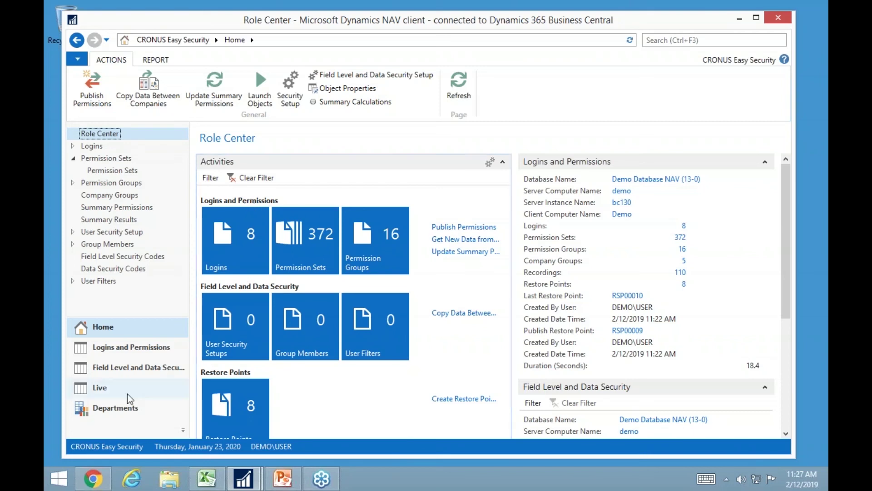
{"action": "left_click", "coordinate": [110, 408]}
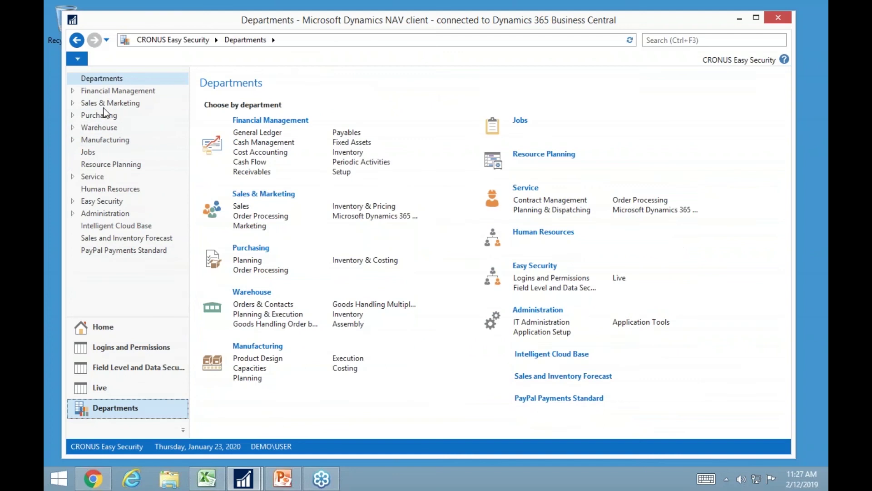
{"action": "left_click", "coordinate": [104, 105]}
{"action": "left_click", "coordinate": [241, 121]}
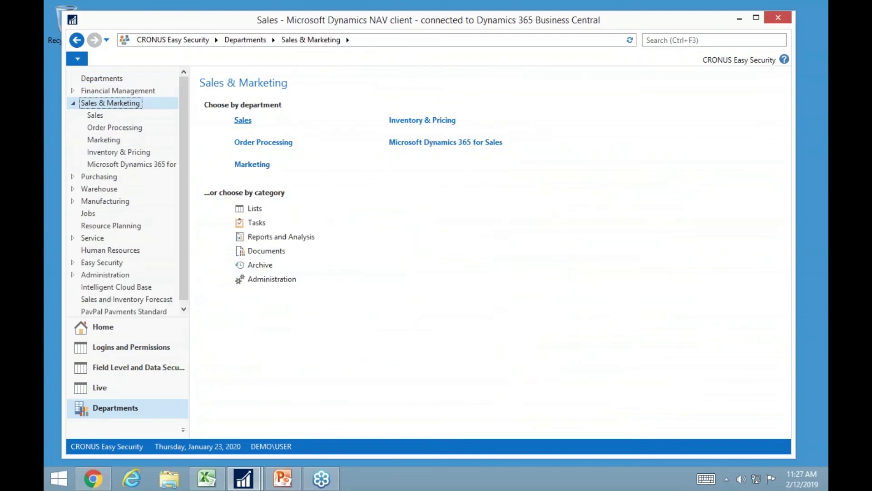
{"action": "left_click", "coordinate": [238, 130]}
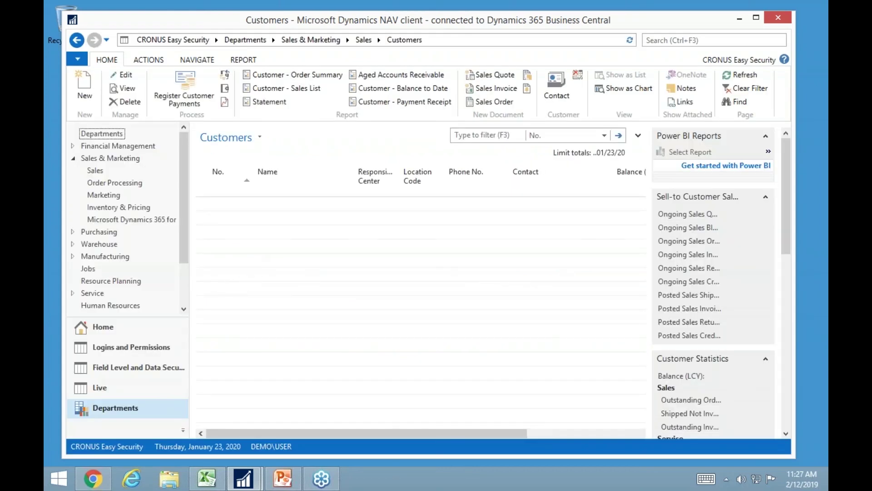
Open the customer card of The Cannon Group PLC, examine its fields and close the card
{"action": "left_click", "coordinate": [217, 288]}
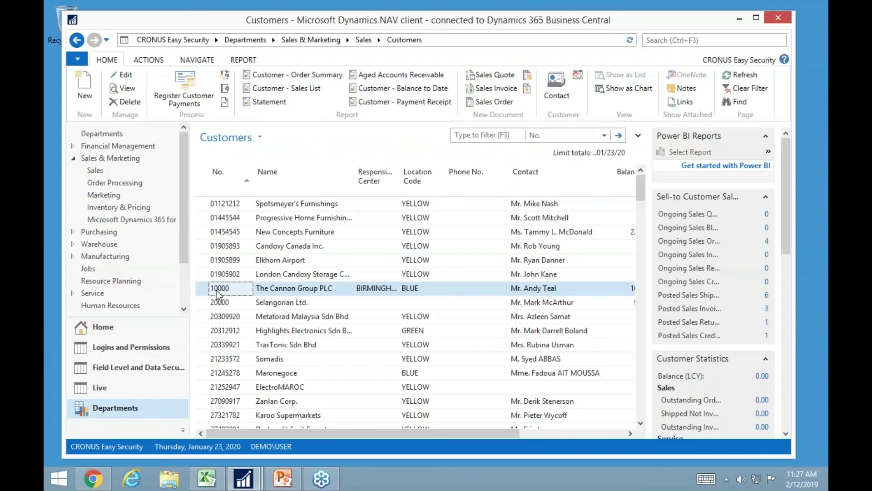
{"action": "double_click", "coordinate": [218, 293]}
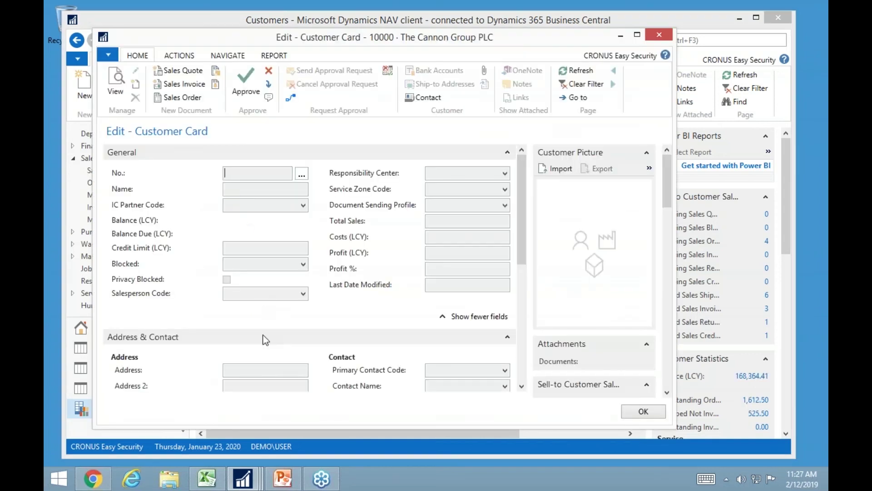
{"action": "scroll", "coordinate": [265, 341], "scroll_direction": "down", "scroll_amount": 2}
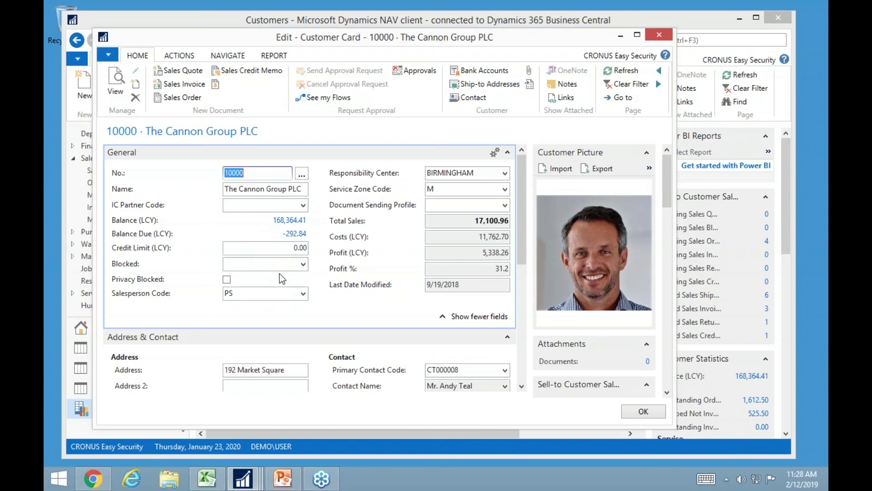
{"action": "key", "text": "Escape"}
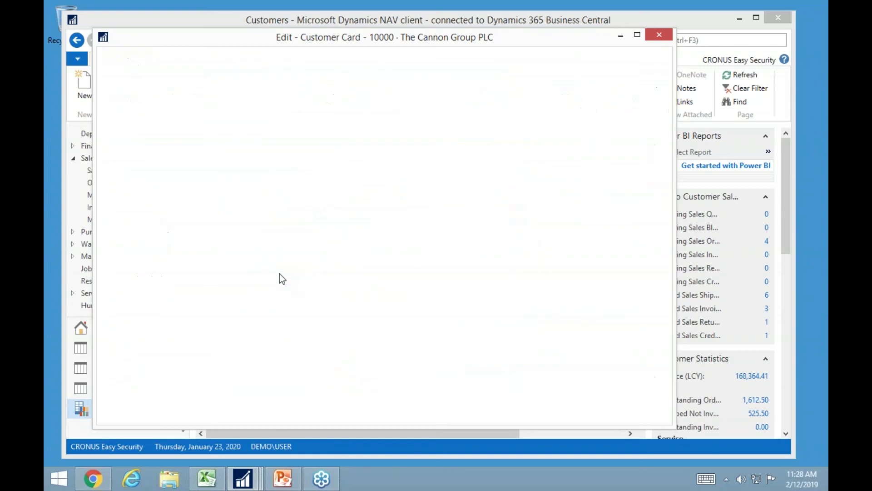
Create a User Security Setup line for source table 18 (Customer) with the field level security code READONLY
{"action": "left_click", "coordinate": [118, 325]}
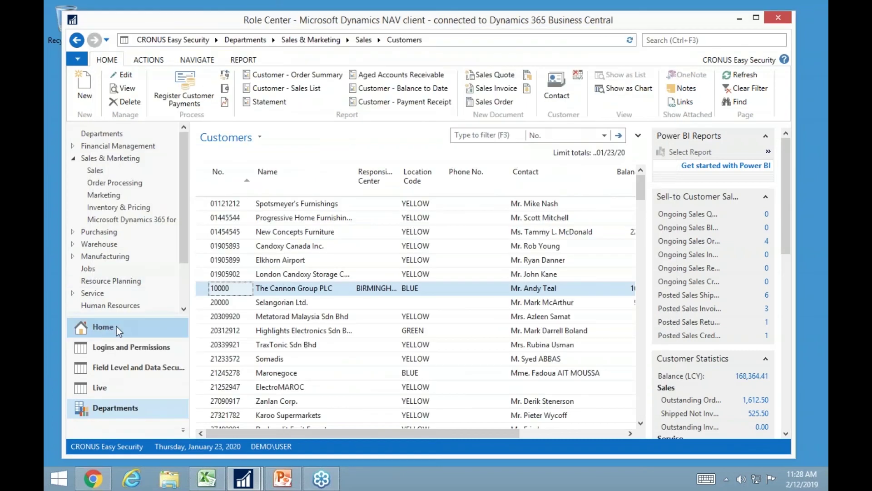
{"action": "left_click", "coordinate": [97, 232]}
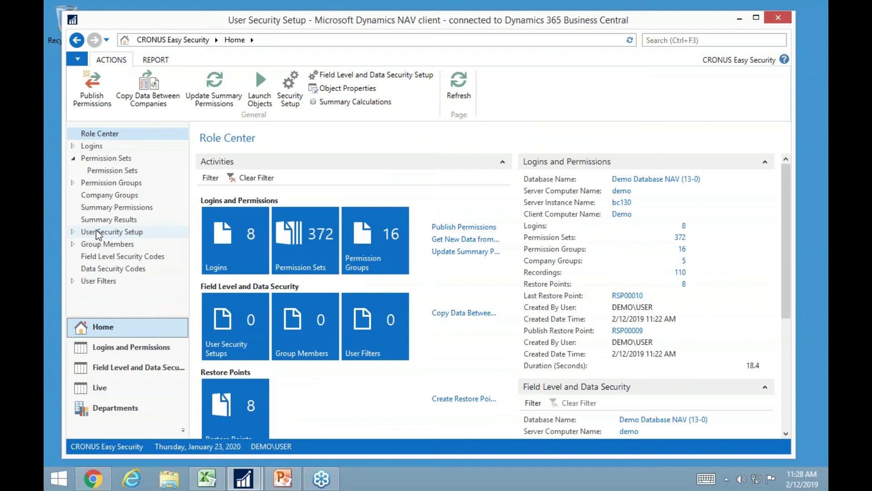
{"action": "left_click", "coordinate": [86, 93]}
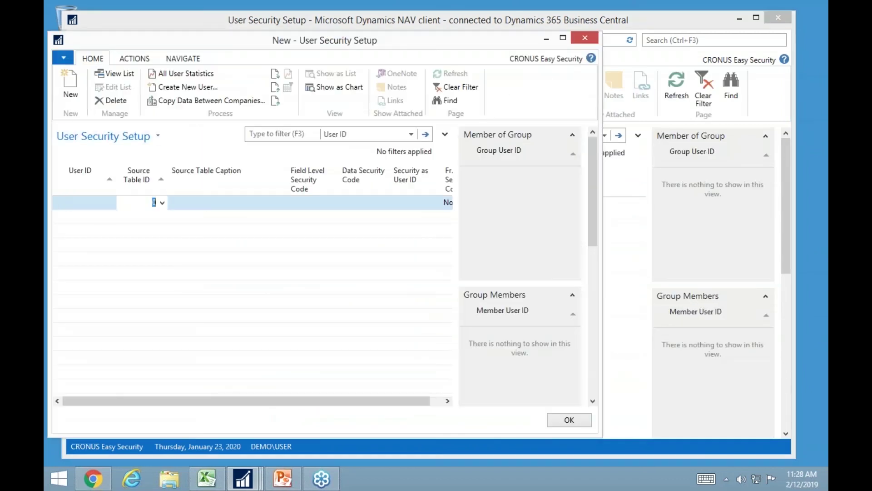
{"action": "type", "text": "18"}
{"action": "key", "text": "Tab"}
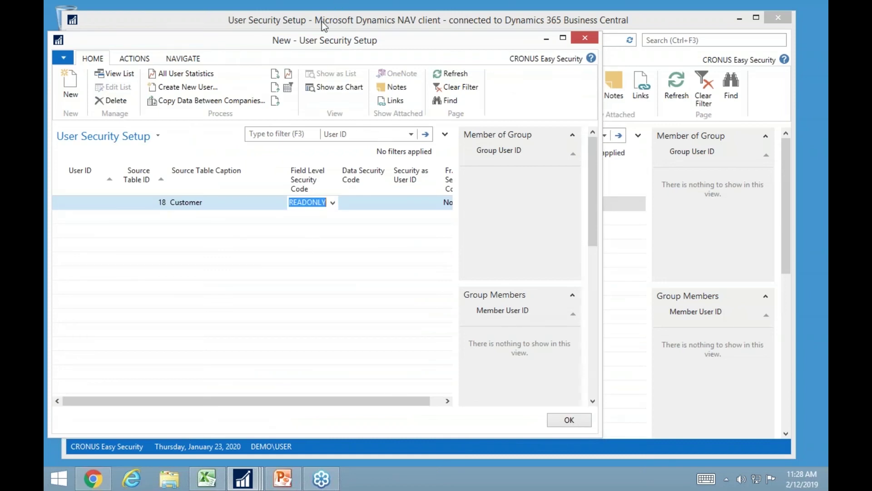
Reopen the customer card of The Cannon Group PLC from the Customers list and examine which fields and commands remain available
{"action": "key", "text": "Escape"}
{"action": "left_click", "coordinate": [110, 409]}
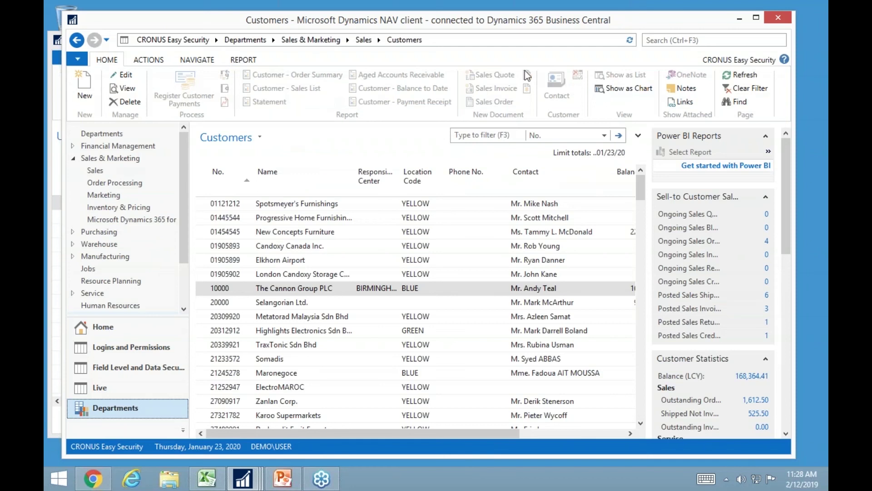
{"action": "left_click", "coordinate": [233, 288]}
{"action": "double_click", "coordinate": [233, 287]}
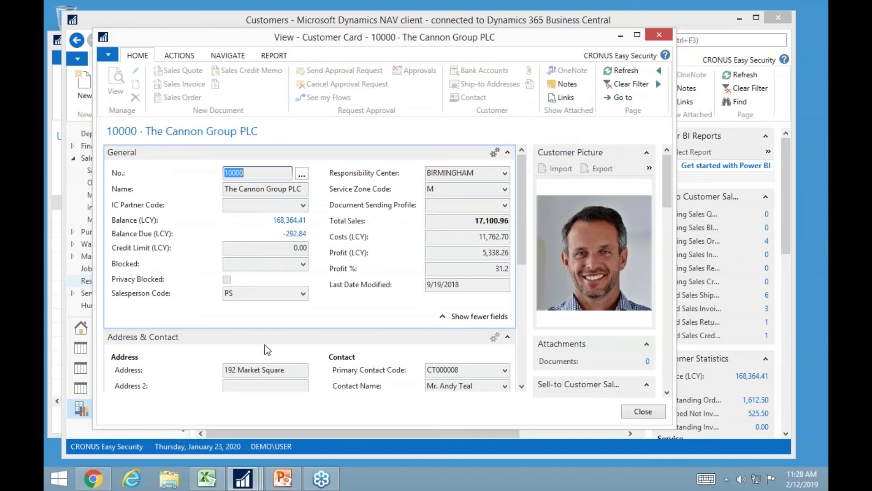
{"action": "scroll", "coordinate": [267, 350], "scroll_direction": "down", "scroll_amount": 5}
{"action": "scroll", "coordinate": [259, 196], "scroll_direction": "up", "scroll_amount": 5}
{"action": "left_click", "coordinate": [180, 58]}
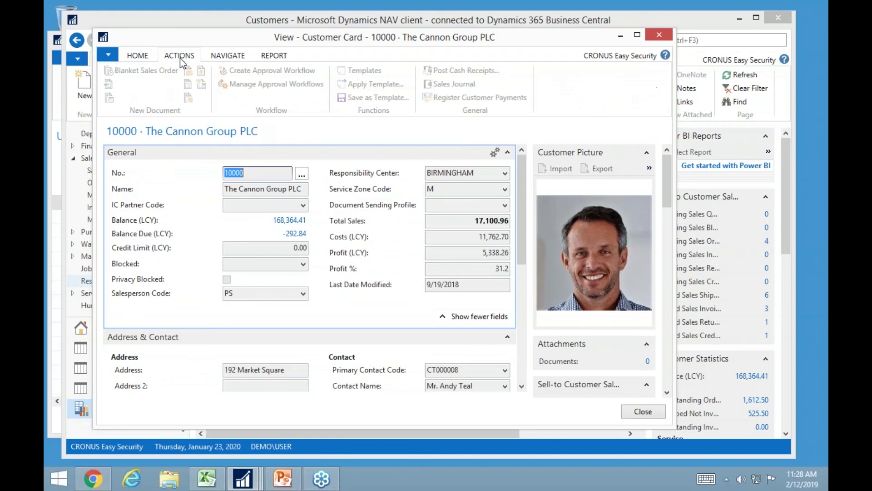
{"action": "left_click", "coordinate": [233, 57]}
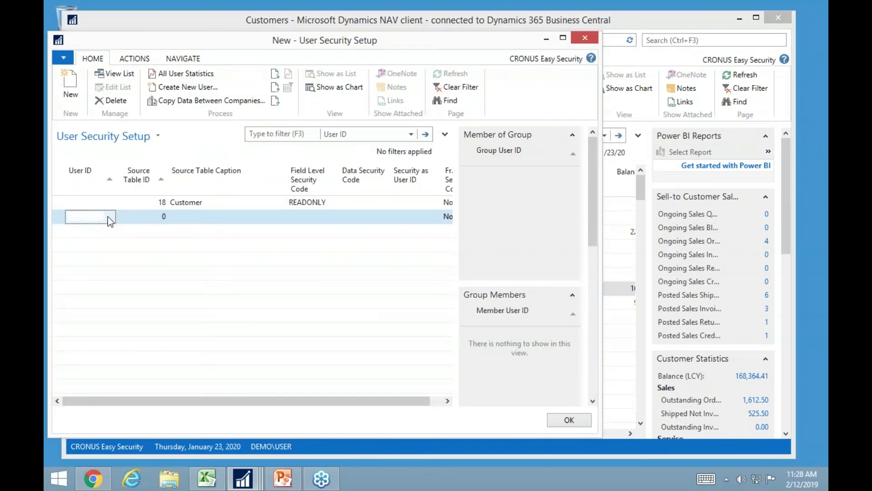
Add a second User Security Setup line for user DEMO\USER with source table 18 (Customer)
{"action": "left_click", "coordinate": [108, 216]}
{"action": "left_click", "coordinate": [113, 221]}
{"action": "double_click", "coordinate": [129, 300]}
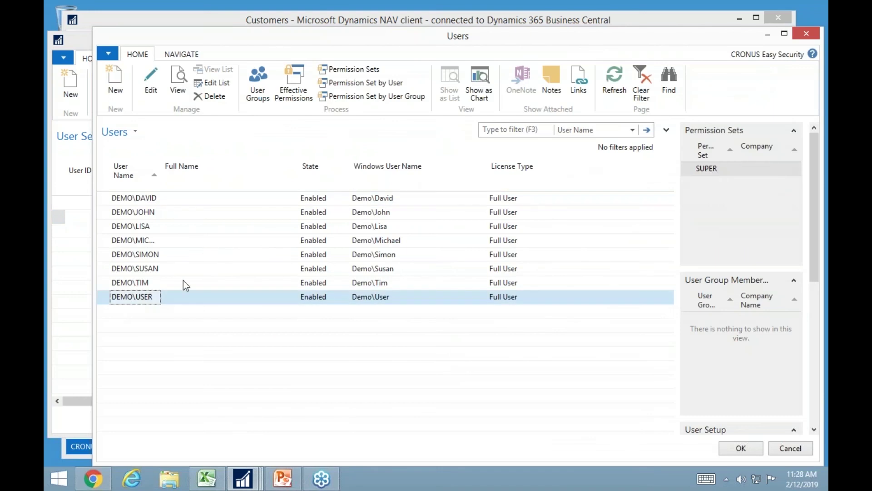
{"action": "type", "text": "18"}
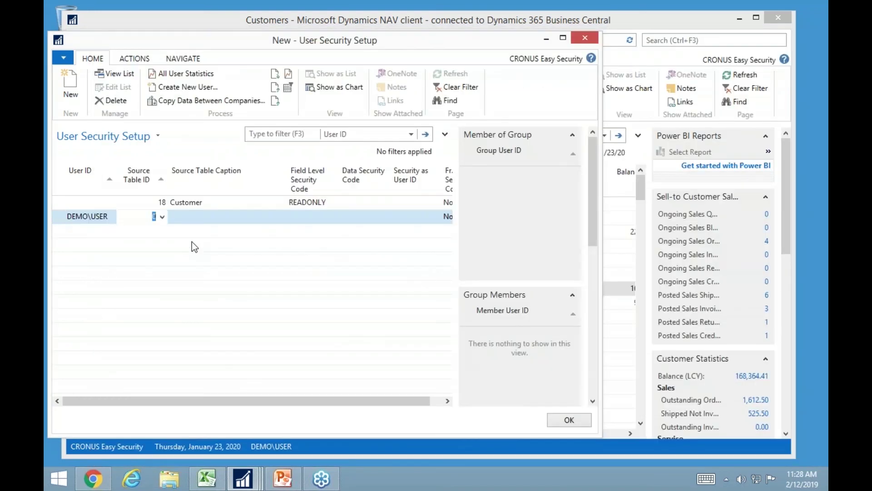
{"action": "key", "text": "Tab"}
Create a new field level security code ADDRESS for table 18 from the user's line, copying the permissions from the default
{"action": "key", "text": "BackSpace"}
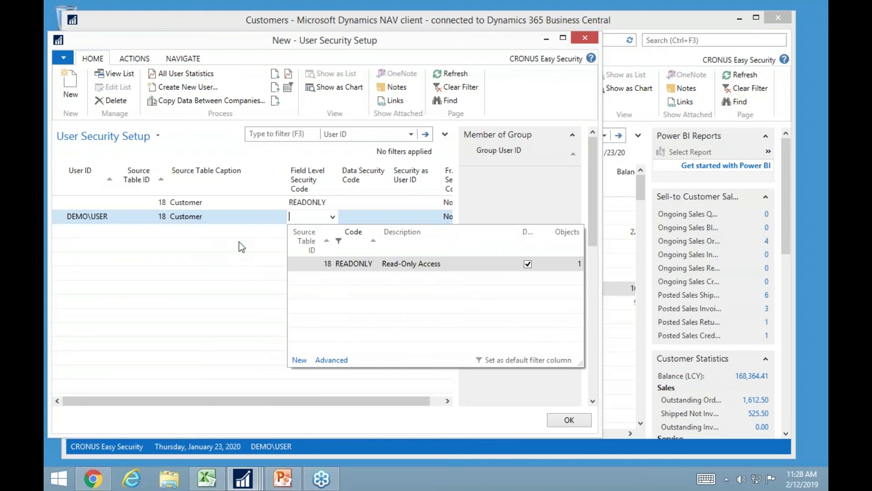
{"action": "left_click", "coordinate": [293, 360]}
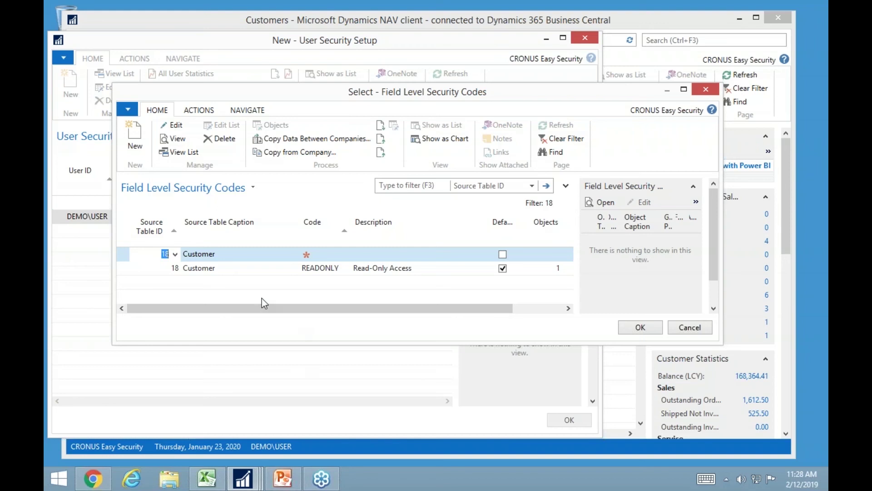
{"action": "key", "text": "Tab"}
{"action": "type", "text": "addres"}
{"action": "key", "text": "Tab"}
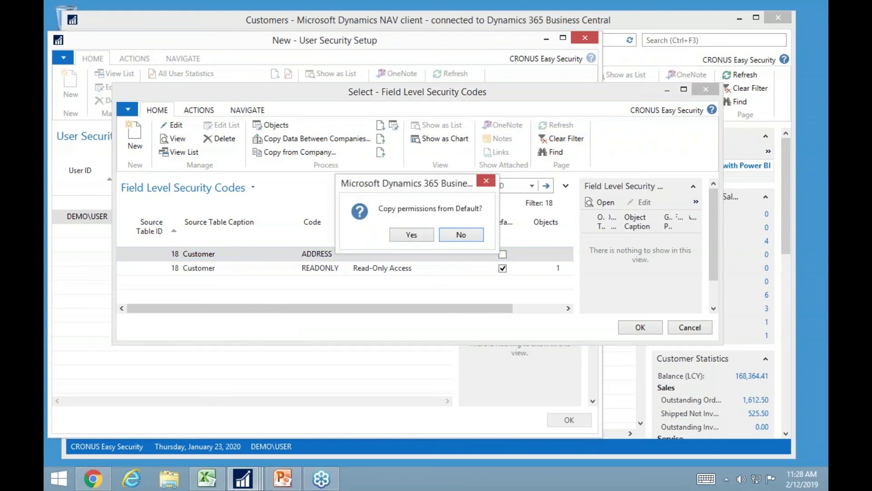
{"action": "left_click", "coordinate": [418, 234]}
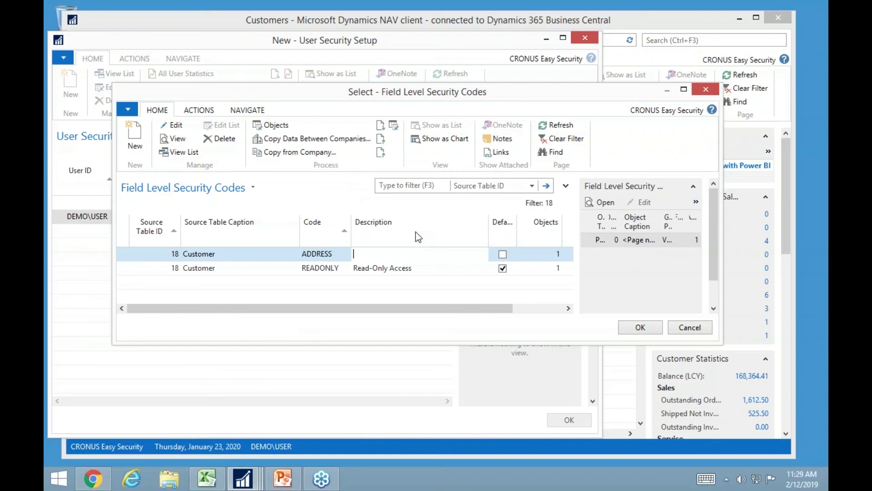
Open the objects of the ADDRESS code, check the general permission options and add page 21 (Customer Card)
{"action": "left_click", "coordinate": [276, 125]}
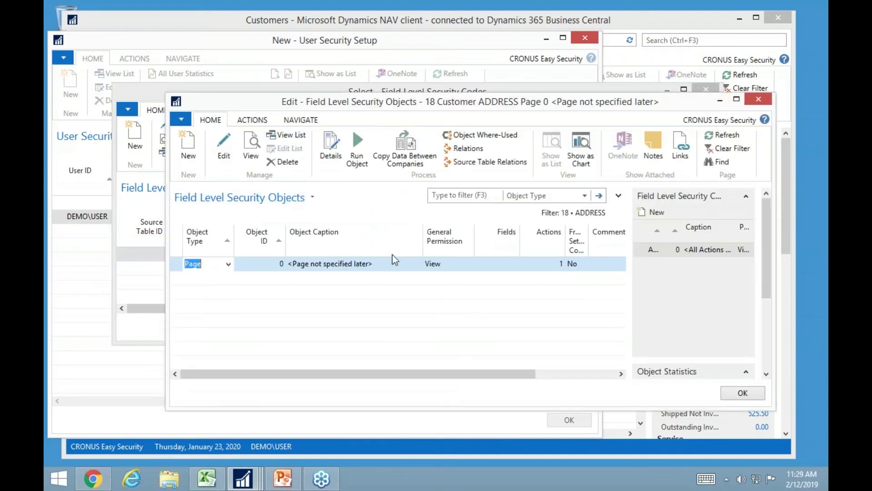
{"action": "mouse_move", "coordinate": [280, 283]}
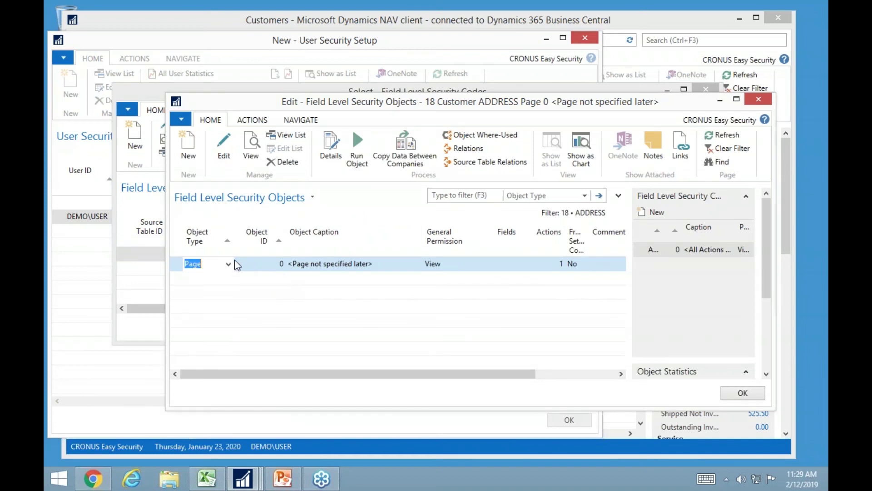
{"action": "left_click", "coordinate": [468, 264]}
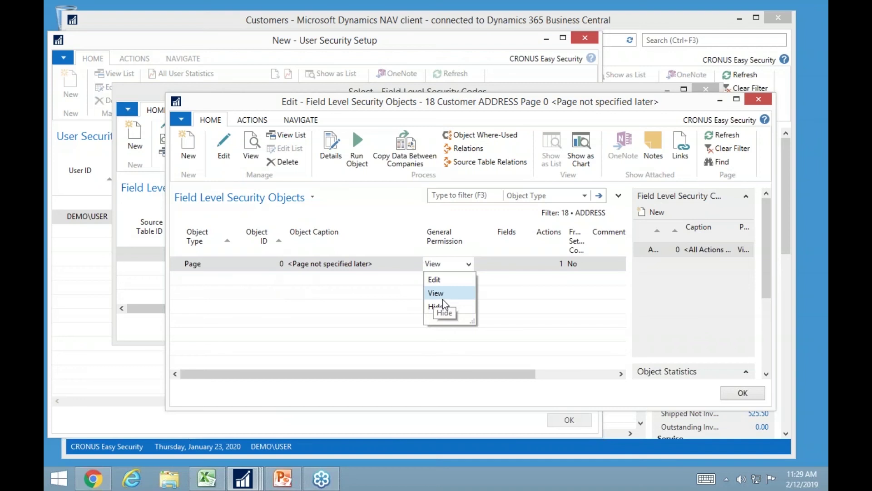
{"action": "left_click", "coordinate": [288, 283]}
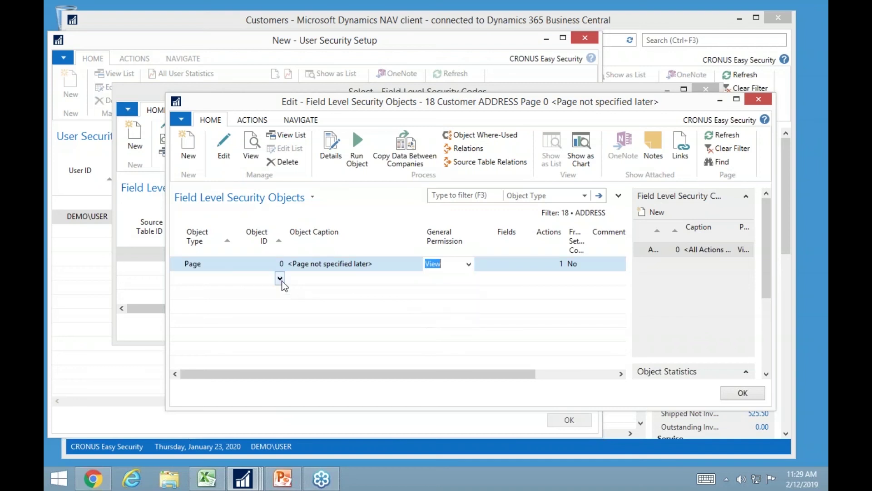
{"action": "left_click", "coordinate": [280, 278]}
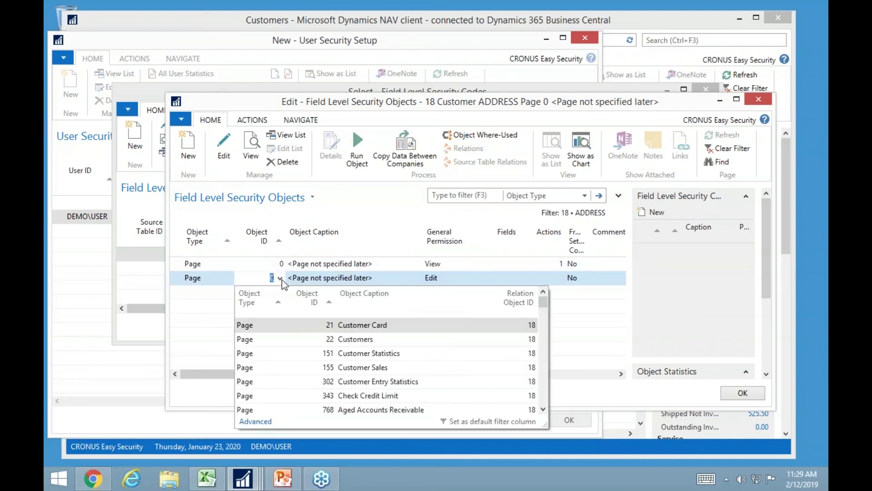
{"action": "left_click", "coordinate": [367, 329]}
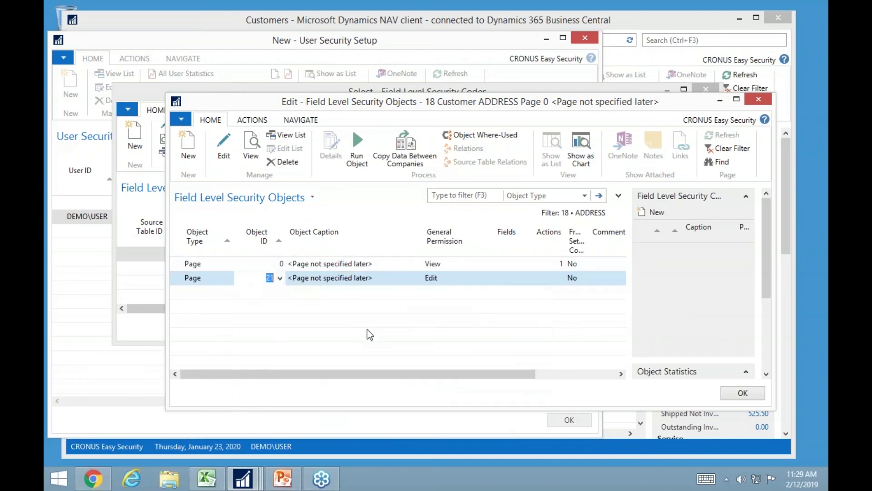
Add page 151 (Customer Statistics) to the ADDRESS objects with the general permission Hide
{"action": "left_click", "coordinate": [278, 294]}
{"action": "left_click", "coordinate": [280, 292]}
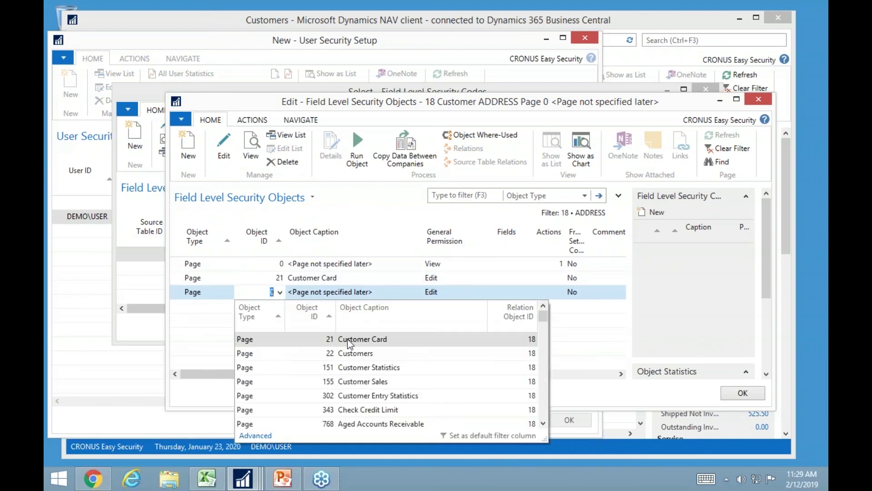
{"action": "left_click", "coordinate": [371, 368]}
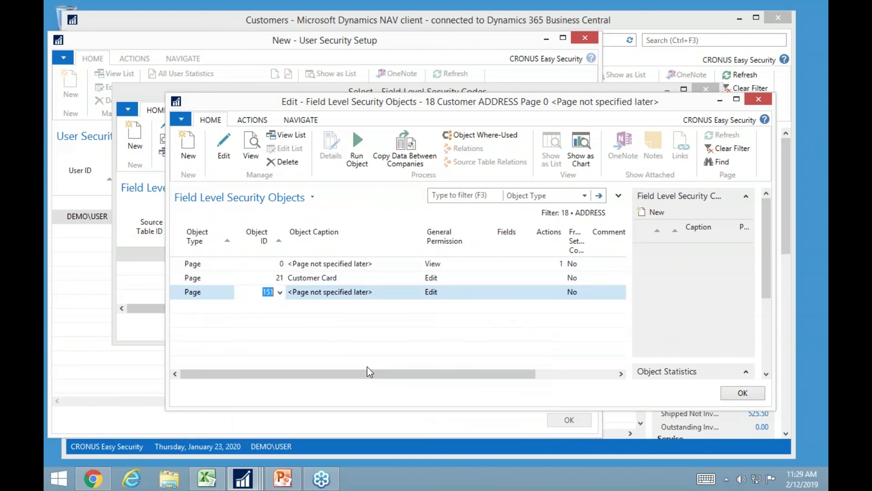
{"action": "left_click", "coordinate": [467, 299]}
{"action": "left_click", "coordinate": [444, 339]}
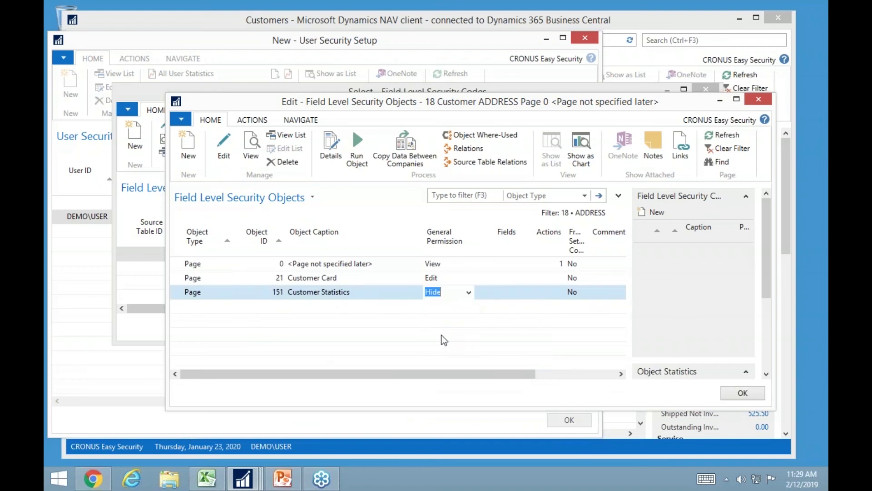
Open the details of the Customer Card object and set all fields not specifically controlled to View
{"action": "key", "text": "Up"}
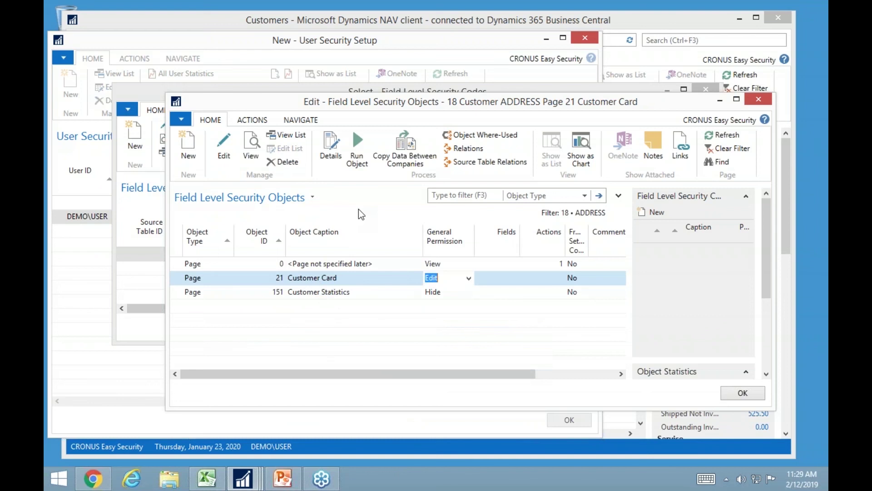
{"action": "left_click", "coordinate": [332, 150]}
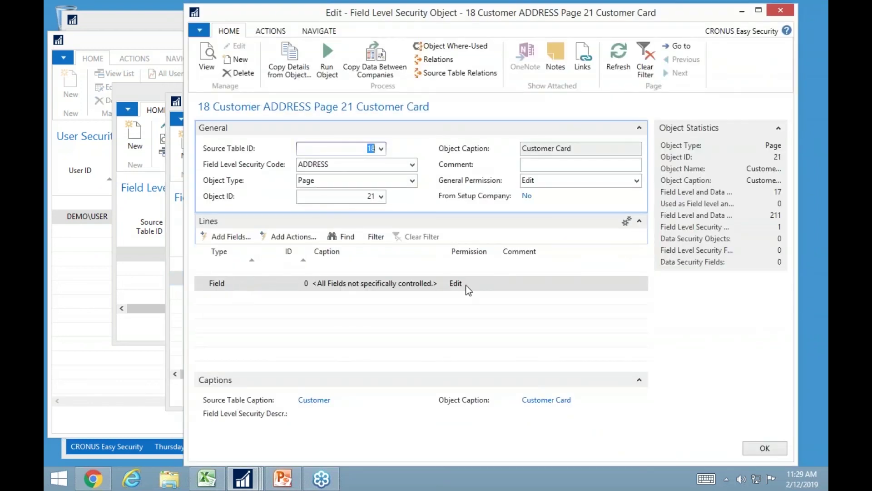
{"action": "left_click", "coordinate": [492, 282]}
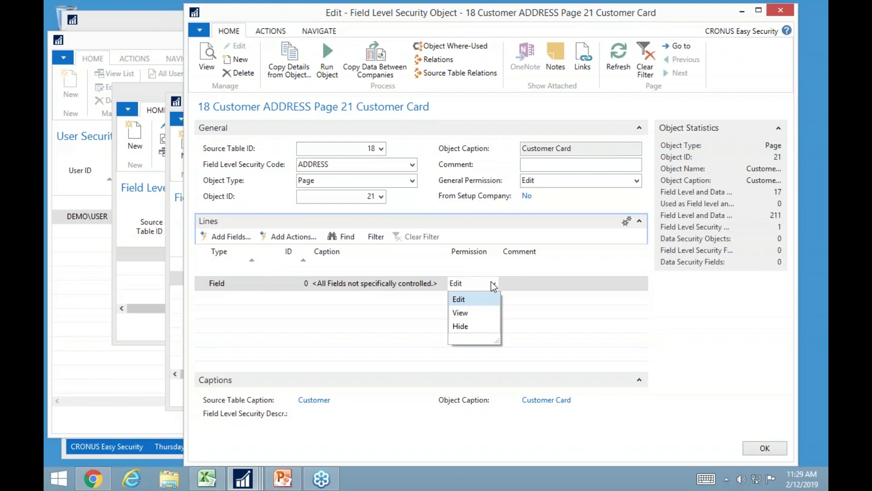
{"action": "left_click", "coordinate": [476, 316]}
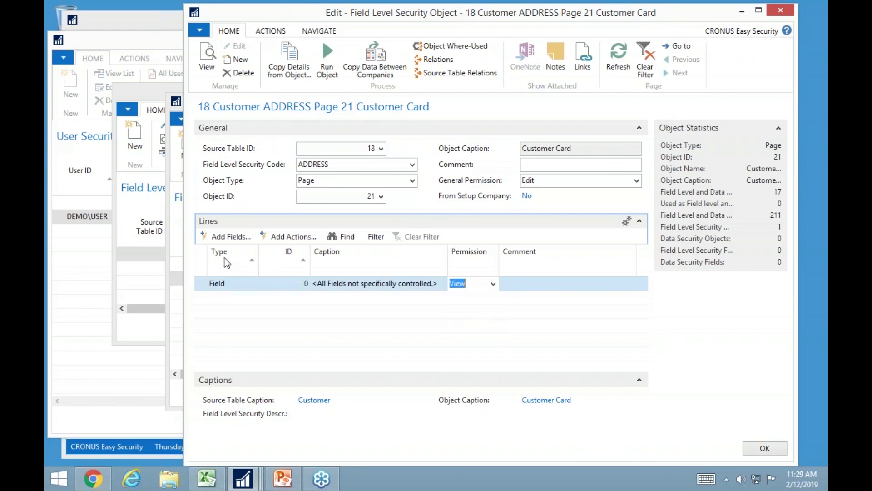
Add the fields Address, Address 2, City, Contact and Phone No. to the Customer Card lines with Edit permission
{"action": "left_click", "coordinate": [228, 237]}
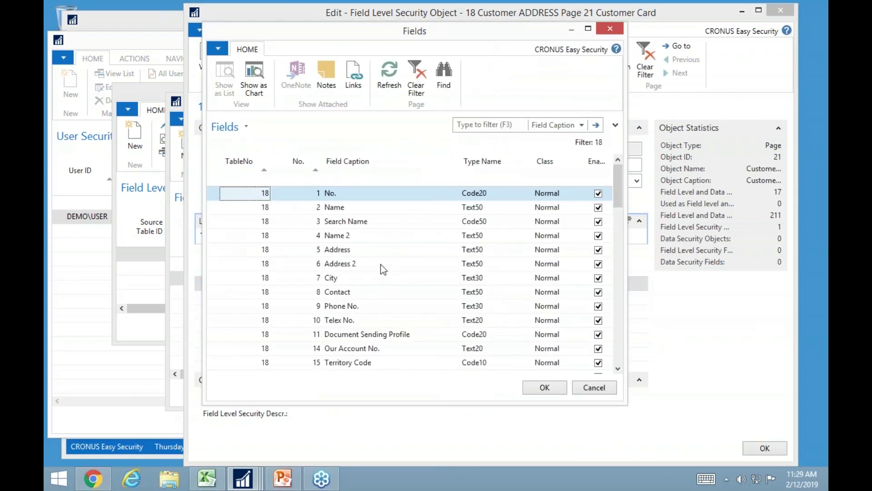
{"action": "left_click", "coordinate": [352, 251]}
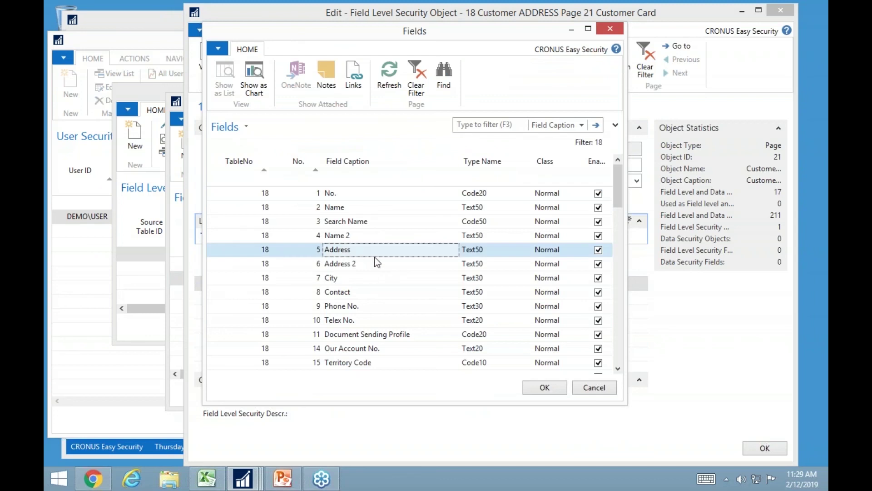
{"action": "left_click", "coordinate": [349, 305], "text": "shift"}
{"action": "left_click", "coordinate": [544, 387]}
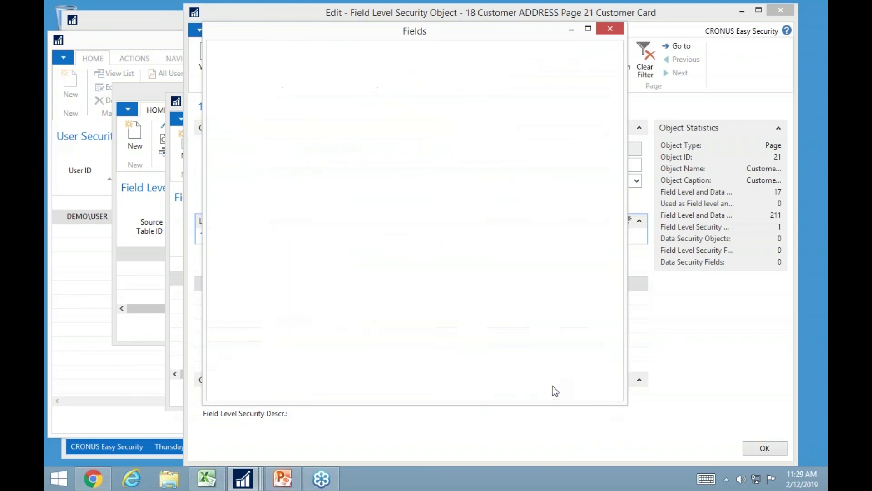
{"action": "left_click", "coordinate": [468, 263]}
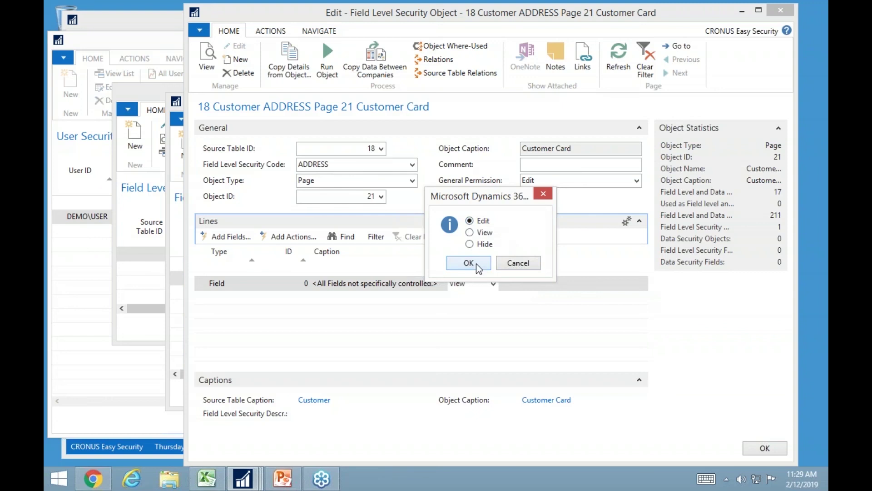
{"action": "left_click", "coordinate": [481, 259]}
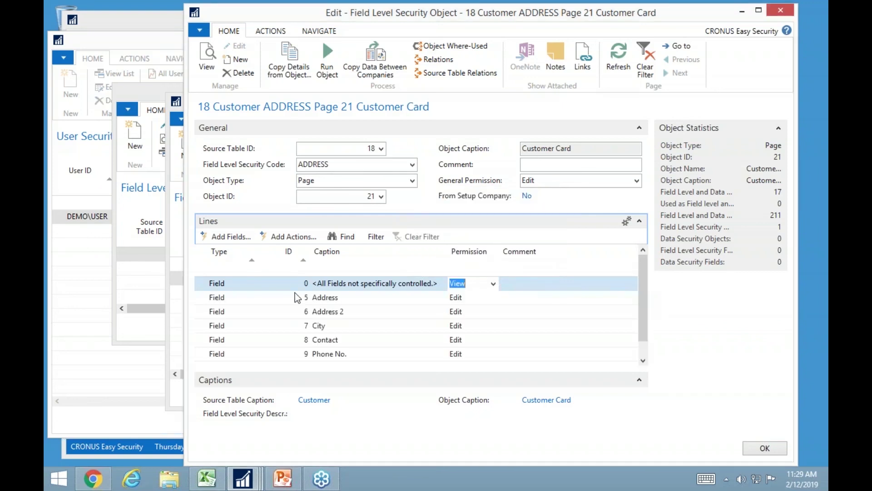
Add the fields Balance, Balance (LCY), Balance Due and Balance Due (LCY) to the Customer Card lines with Hide permission
{"action": "scroll", "coordinate": [317, 280], "scroll_direction": "down", "scroll_amount": 1}
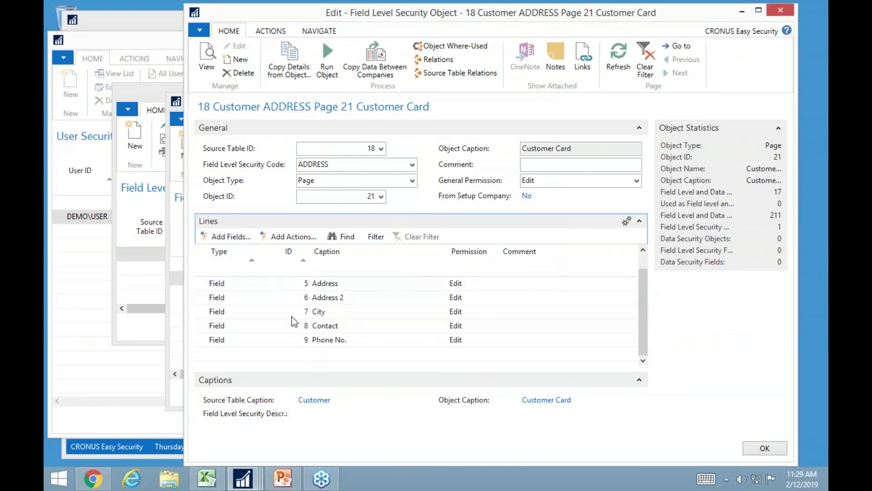
{"action": "scroll", "coordinate": [292, 317], "scroll_direction": "up", "scroll_amount": 1}
{"action": "left_click", "coordinate": [231, 237]}
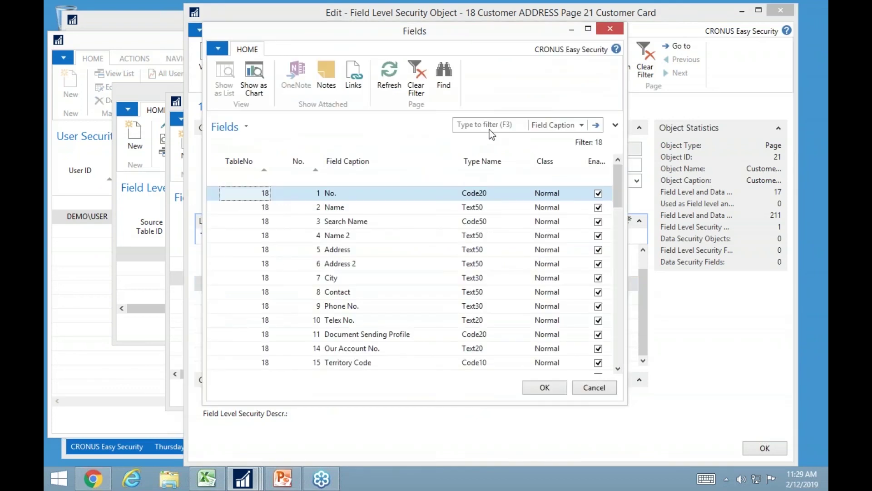
{"action": "left_click", "coordinate": [492, 121]}
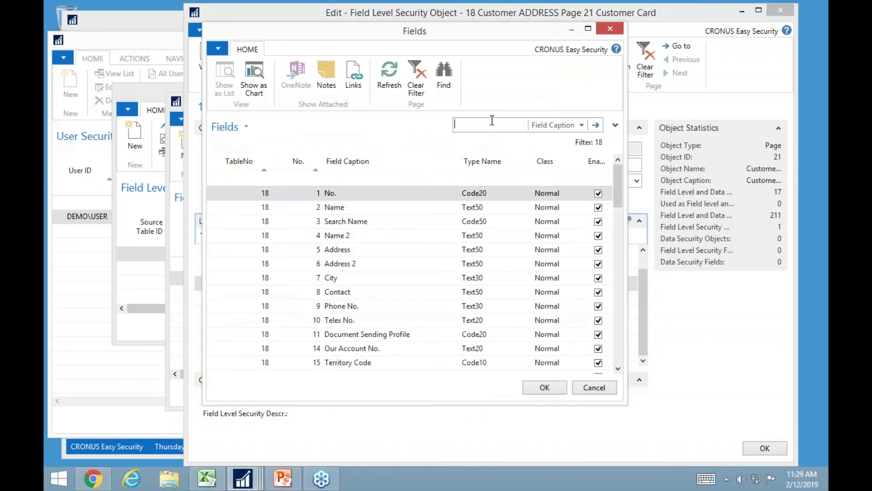
{"action": "type", "text": "balan"}
{"action": "key", "text": "Return"}
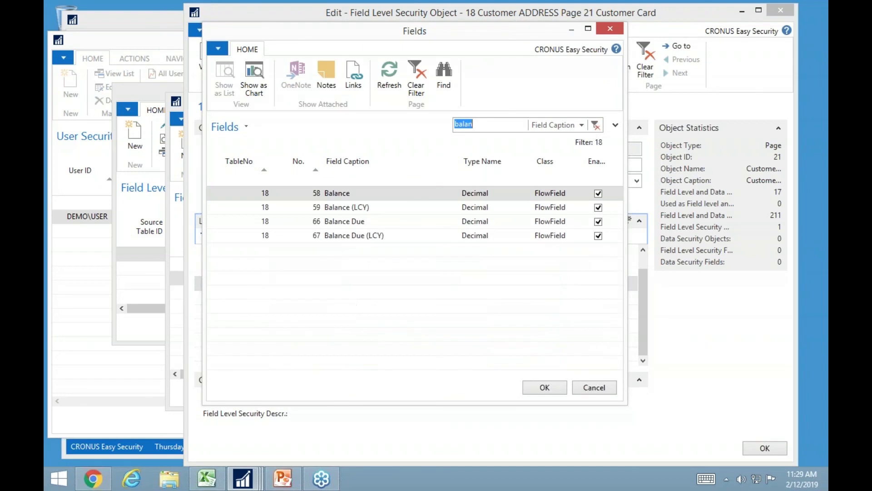
{"action": "left_click", "coordinate": [212, 170]}
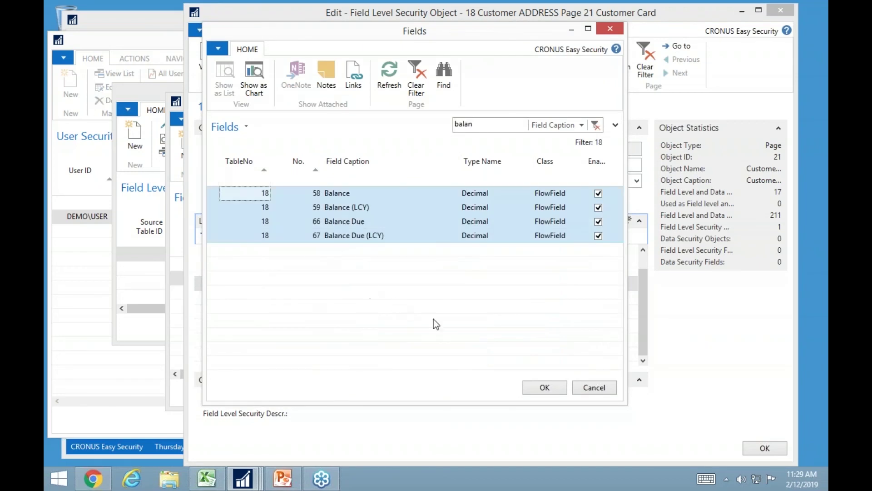
{"action": "left_click", "coordinate": [545, 387]}
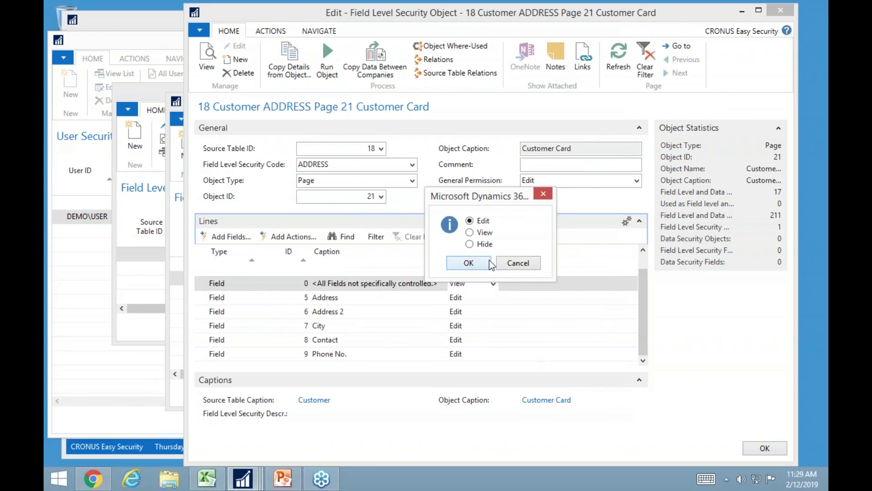
{"action": "left_click", "coordinate": [481, 244]}
{"action": "left_click", "coordinate": [470, 265]}
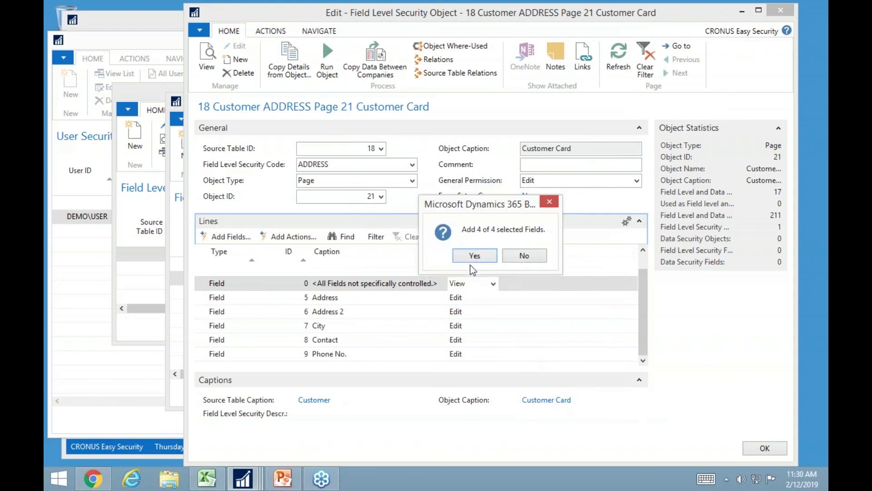
{"action": "left_click", "coordinate": [477, 257]}
{"action": "scroll", "coordinate": [307, 341], "scroll_direction": "down", "scroll_amount": 2}
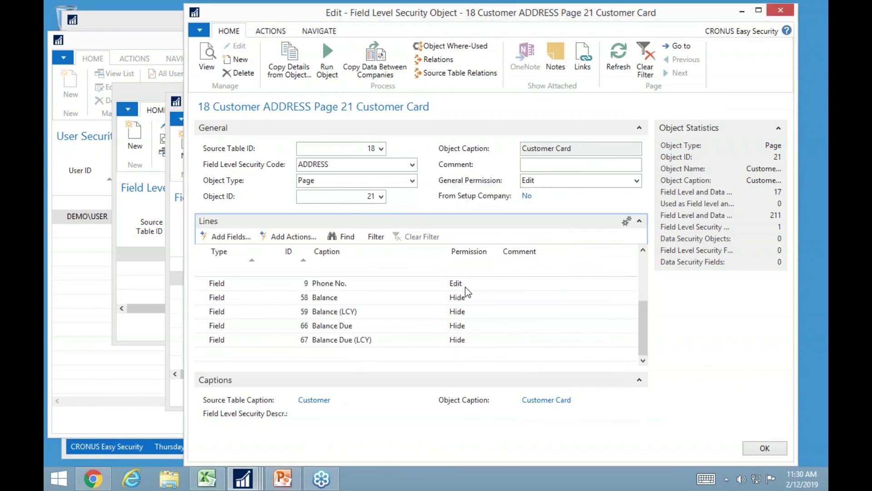
Add an Action line covering all actions not specifically controlled and set its permission to Hide
{"action": "left_click", "coordinate": [233, 356]}
{"action": "left_click", "coordinate": [253, 355]}
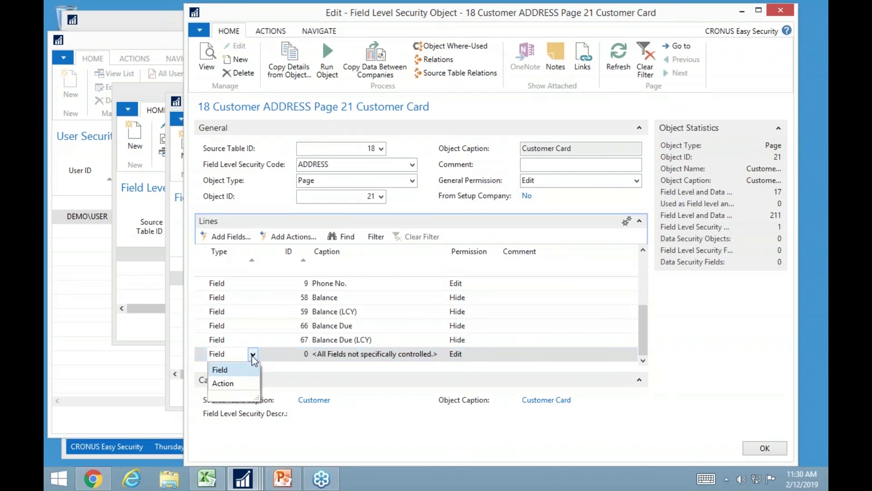
{"action": "left_click", "coordinate": [224, 381]}
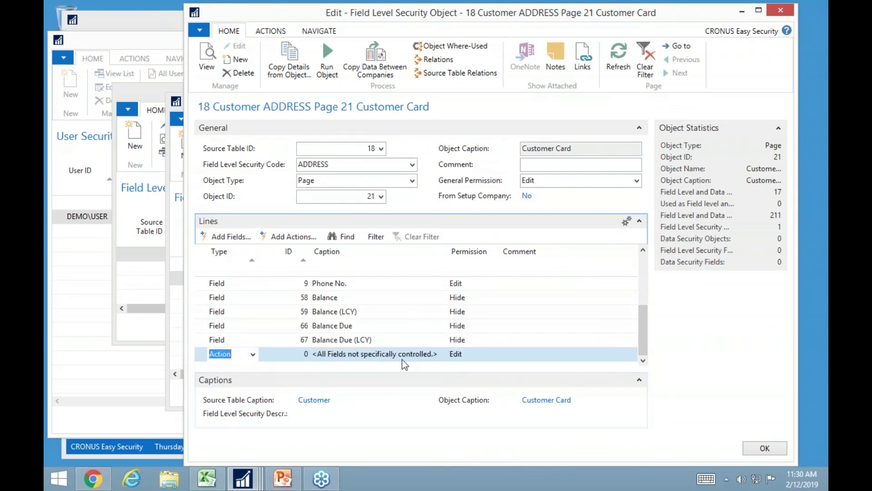
{"action": "left_click", "coordinate": [493, 355]}
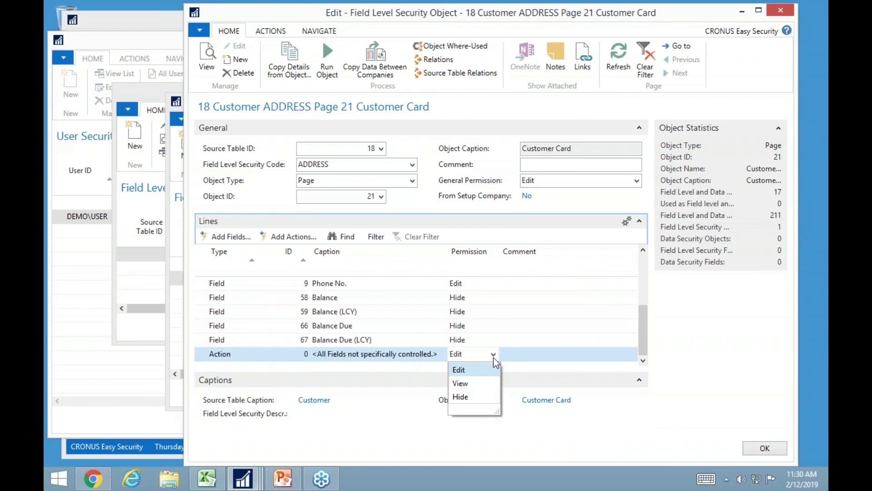
{"action": "left_click", "coordinate": [473, 397]}
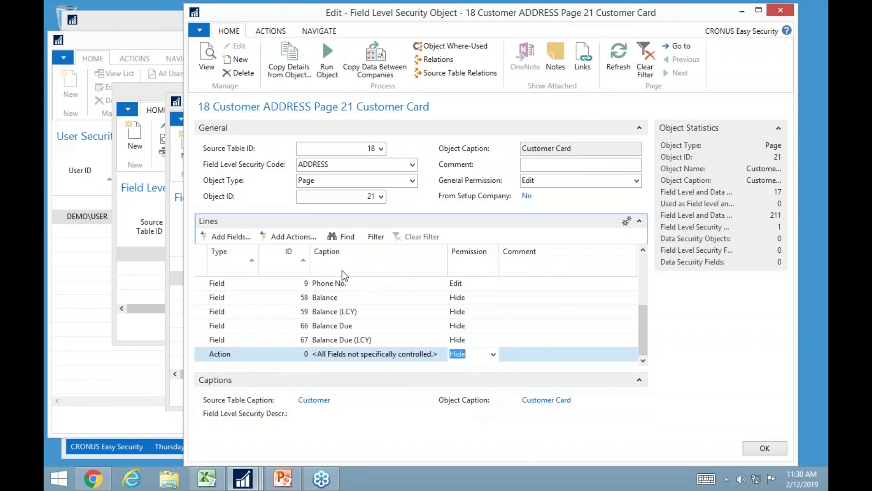
Add the actions Contact, Statistics, Comments, Ledger Entries and Ship-to Addresses to the lines with Edit permission
{"action": "left_click", "coordinate": [295, 237]}
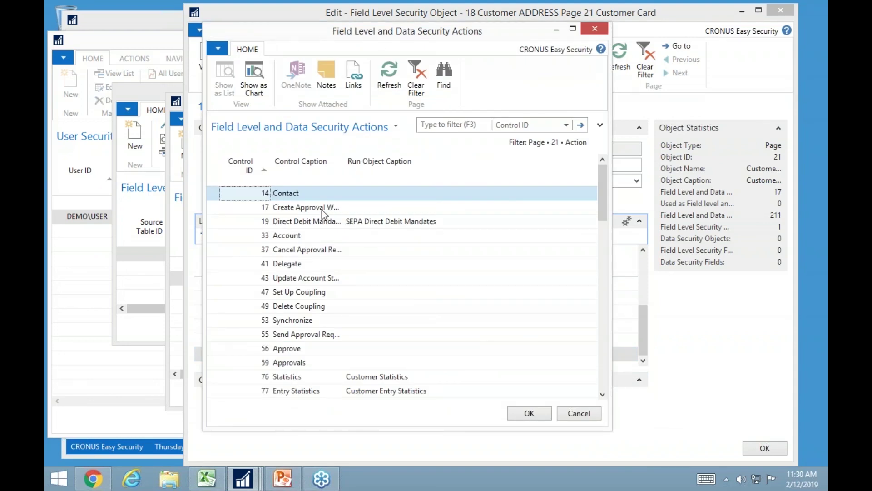
{"action": "left_click", "coordinate": [296, 377]}
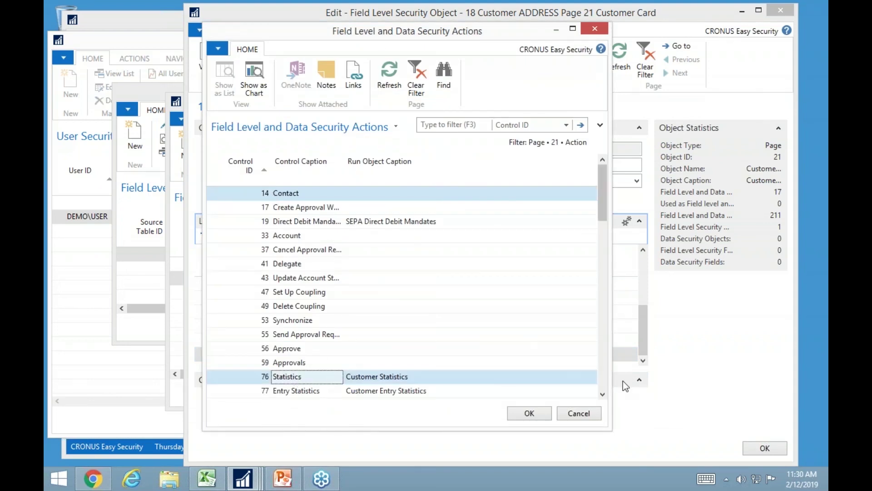
{"action": "scroll", "coordinate": [323, 222], "scroll_direction": "down", "scroll_amount": 5}
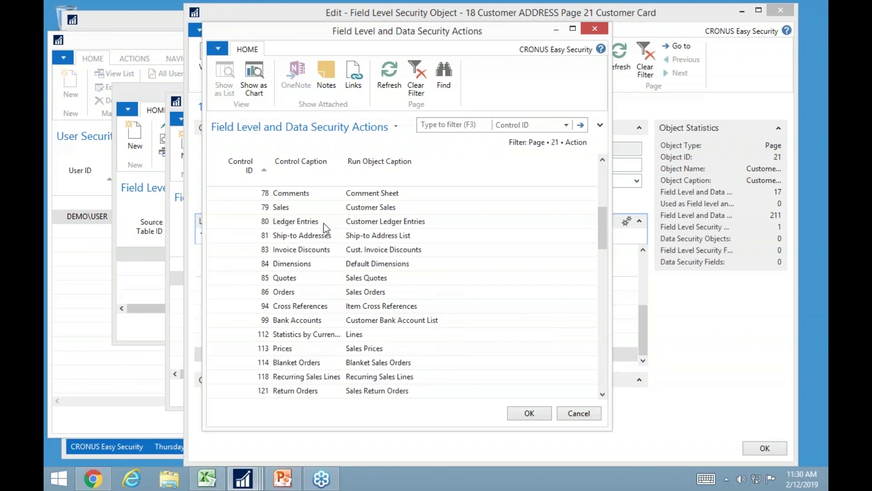
{"action": "left_click", "coordinate": [297, 199]}
{"action": "left_click", "coordinate": [309, 222], "text": "ctrl"}
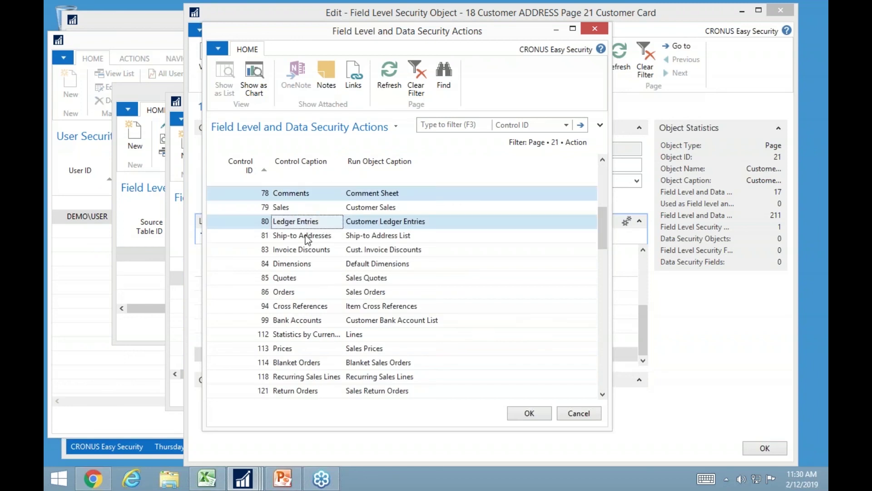
{"action": "left_click", "coordinate": [306, 236], "text": "ctrl"}
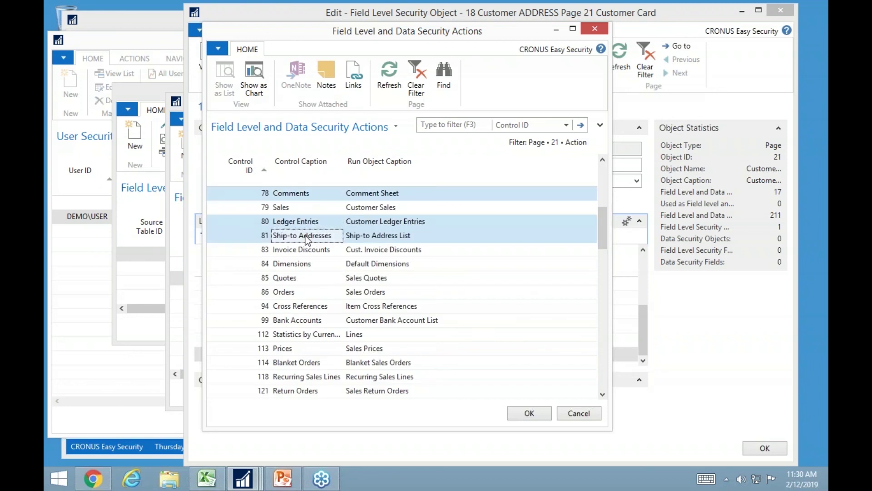
{"action": "left_click", "coordinate": [539, 420]}
{"action": "left_click", "coordinate": [473, 266]}
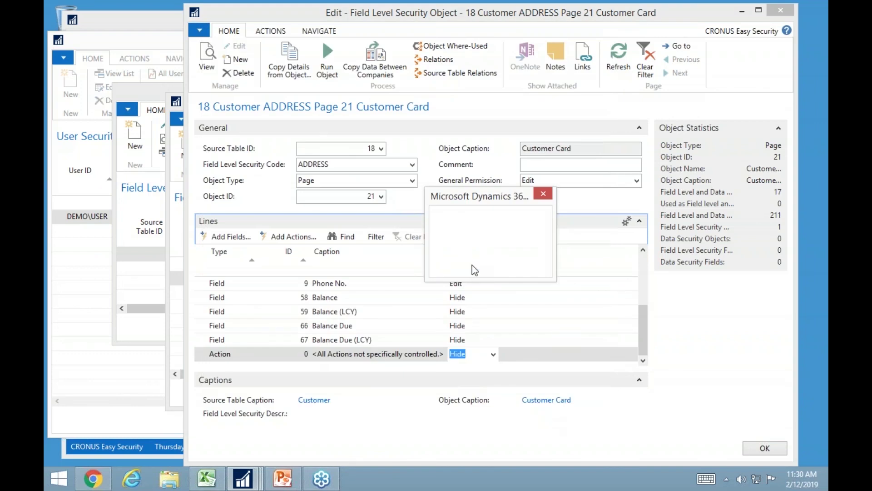
{"action": "left_click", "coordinate": [479, 255]}
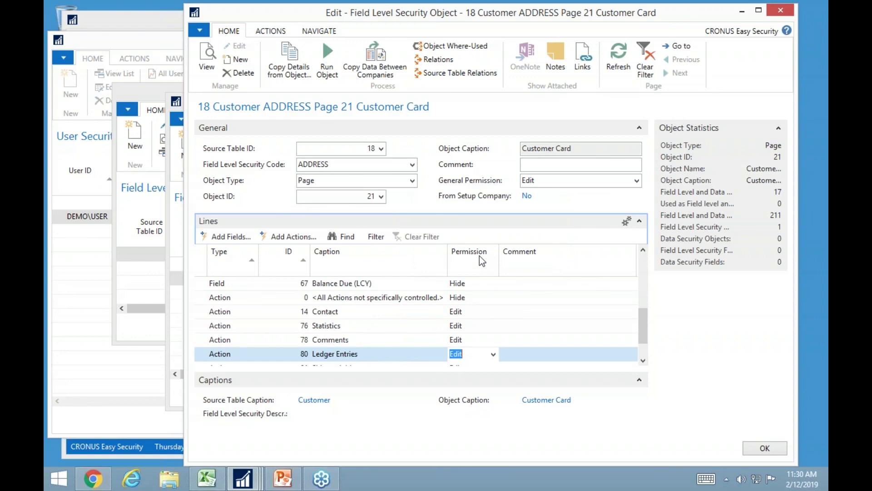
Set the permission of the Ledger Entries action to View and go through the neighbouring action lines
{"action": "type", "text": "v"}
{"action": "key", "text": "Down"}
{"action": "key", "text": "Up"}
{"action": "key", "text": "Up"}
{"action": "key", "text": "Up"}
{"action": "key", "text": "Down"}
{"action": "key", "text": "Down"}
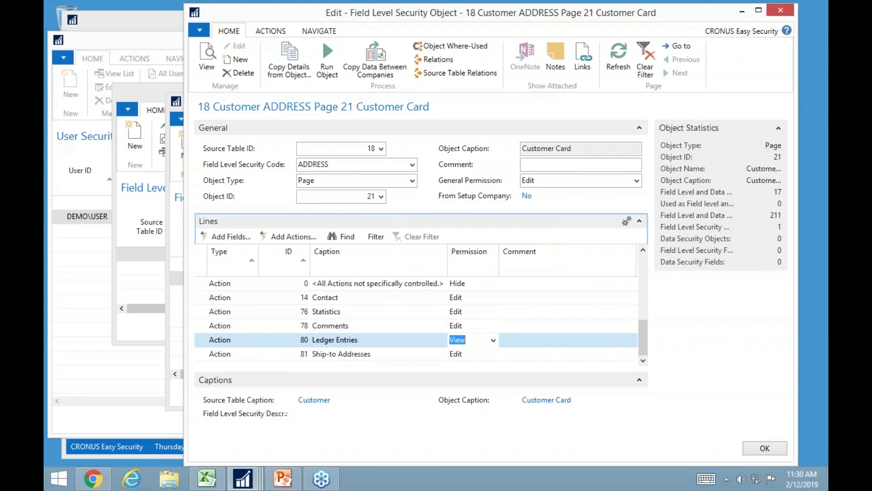
{"action": "key", "text": "Up"}
{"action": "key", "text": "Up"}
{"action": "key", "text": "Down"}
{"action": "key", "text": "Down"}
{"action": "key", "text": "Down"}
{"action": "key", "text": "Up"}
{"action": "key", "text": "Up"}
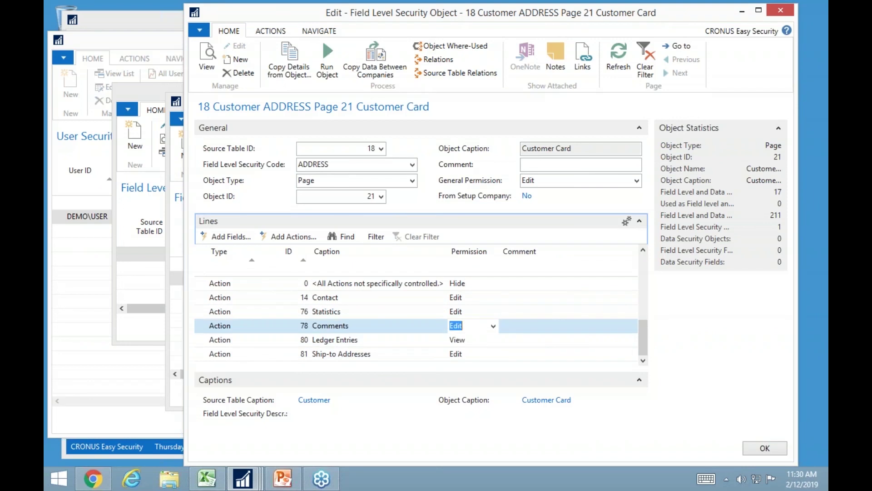
Close the object windows, pick the ADDRESS code for the demo user's Customer line and close the user security setup
{"action": "key", "text": "Escape"}
{"action": "key", "text": "Escape"}
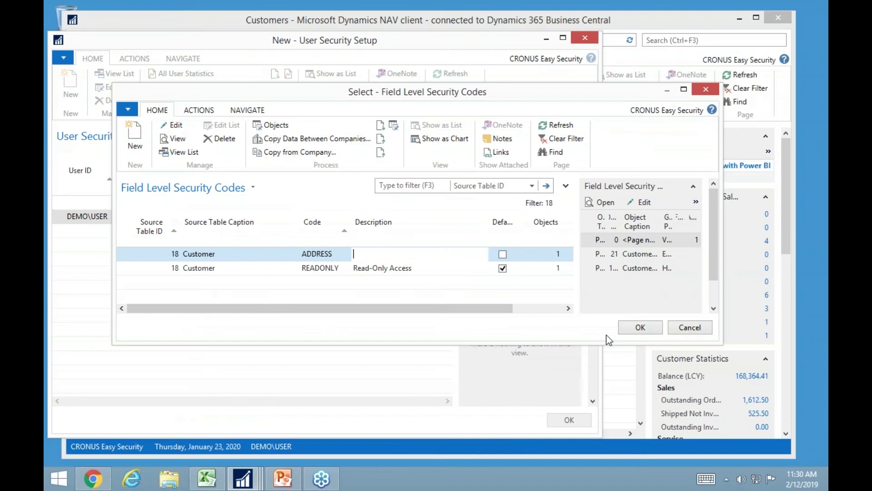
{"action": "left_click", "coordinate": [640, 327]}
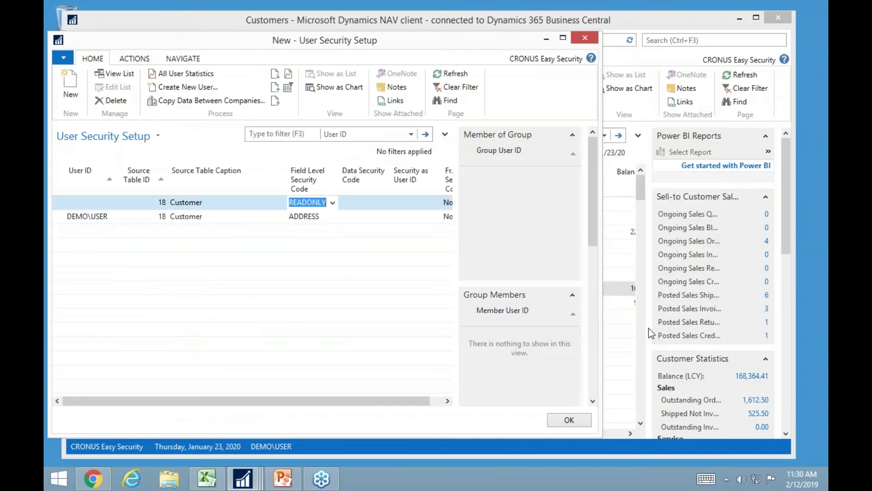
{"action": "key", "text": "Escape"}
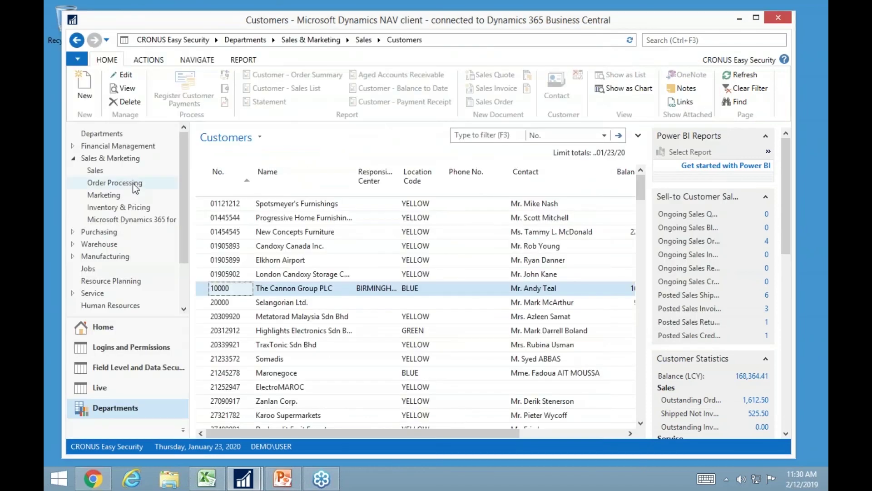
Open the customer card of The Cannon Group PLC, check its available actions and try to view the customer statistics
{"action": "double_click", "coordinate": [222, 290]}
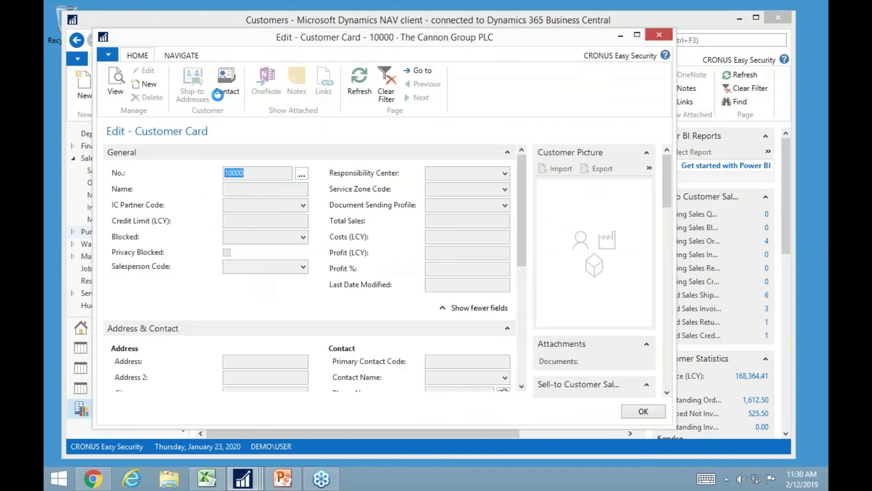
{"action": "left_click", "coordinate": [181, 55]}
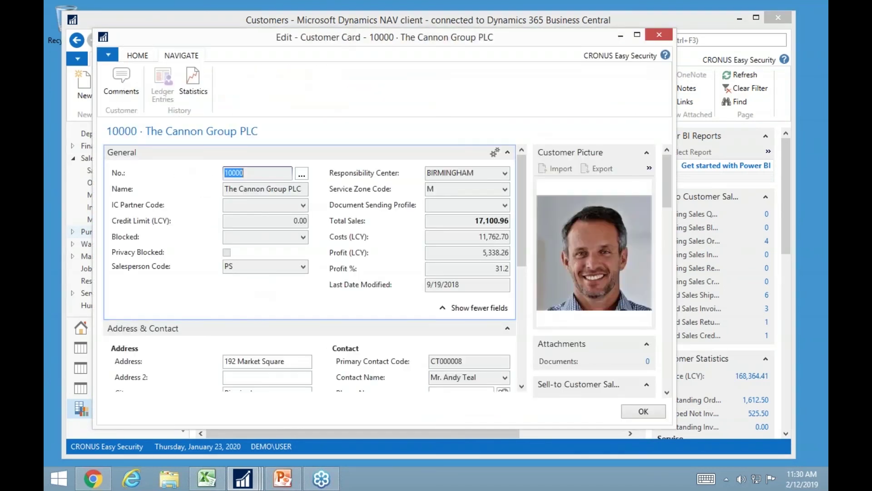
{"action": "left_click", "coordinate": [126, 55]}
{"action": "left_click", "coordinate": [175, 60]}
{"action": "left_click", "coordinate": [200, 89]}
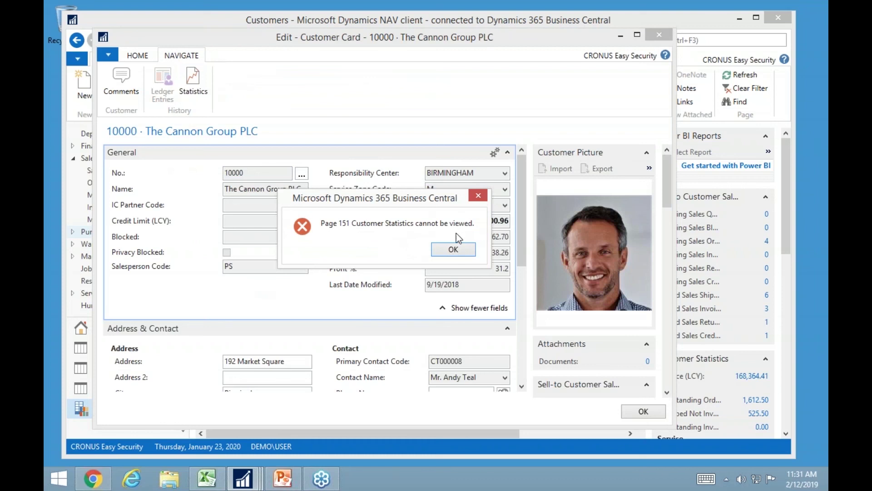
{"action": "left_click", "coordinate": [454, 249]}
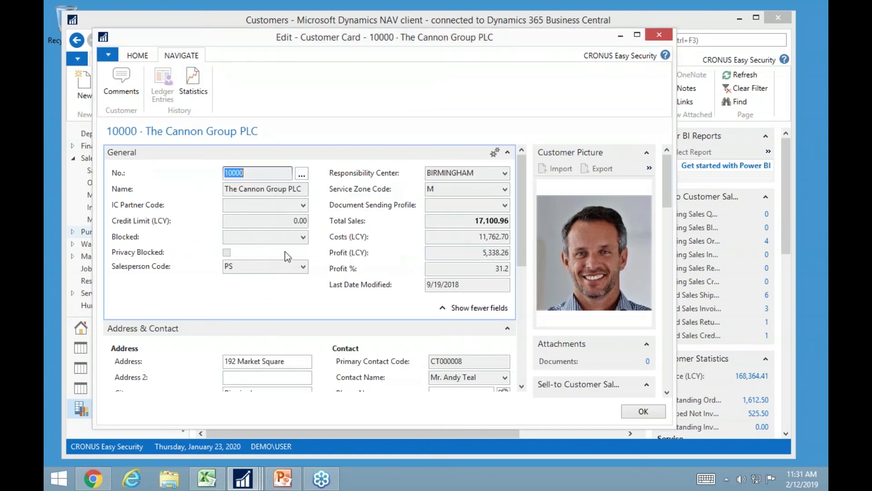
Examine which fields can be edited in the General and Address & Contact sections of the customer card
{"action": "scroll", "coordinate": [268, 345], "scroll_direction": "down", "scroll_amount": 3}
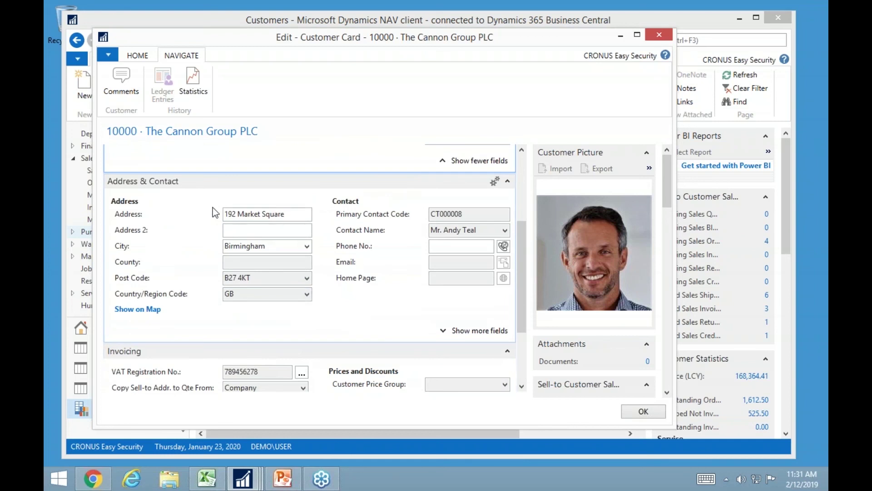
{"action": "scroll", "coordinate": [259, 258], "scroll_direction": "up", "scroll_amount": 3}
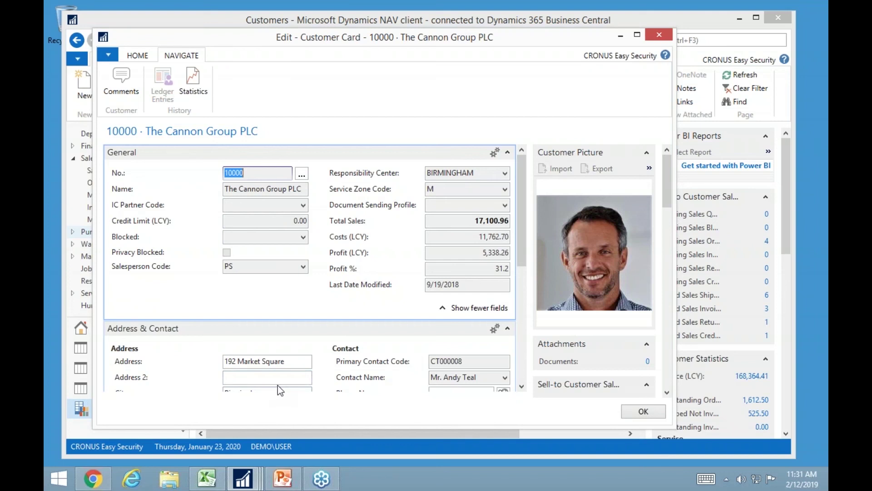
{"action": "scroll", "coordinate": [277, 386], "scroll_direction": "down", "scroll_amount": 2}
{"action": "scroll", "coordinate": [276, 304], "scroll_direction": "up", "scroll_amount": 2}
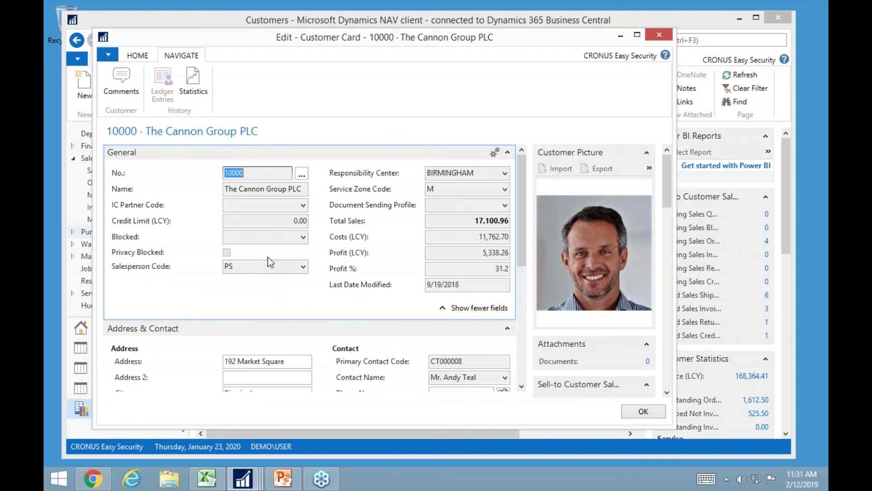
Close the customer card and return to the Role Center
{"action": "key", "text": "Escape"}
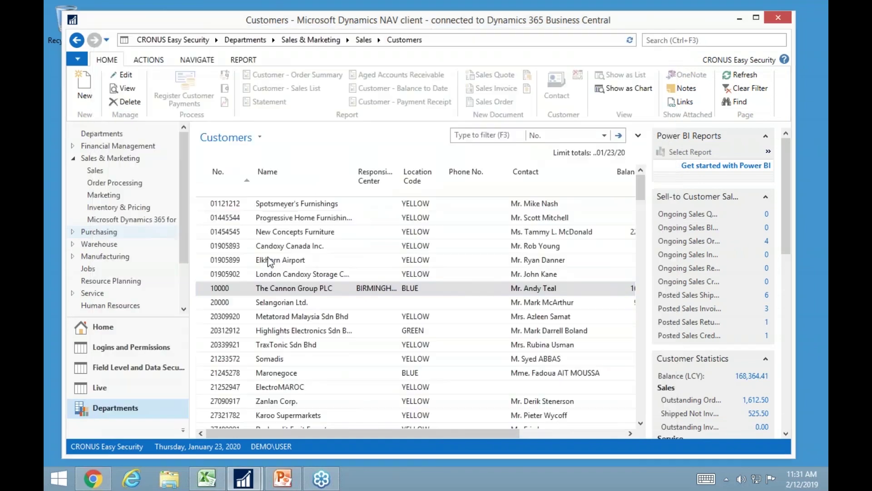
{"action": "left_click", "coordinate": [104, 324]}
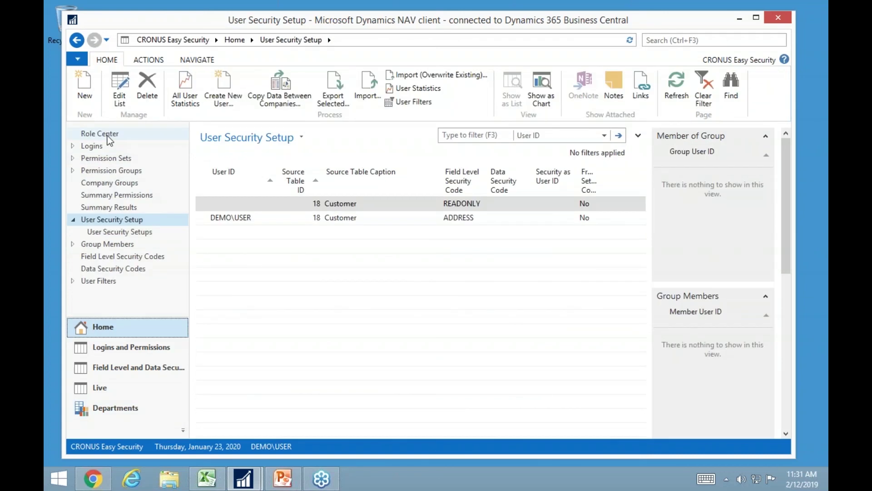
{"action": "left_click", "coordinate": [108, 135]}
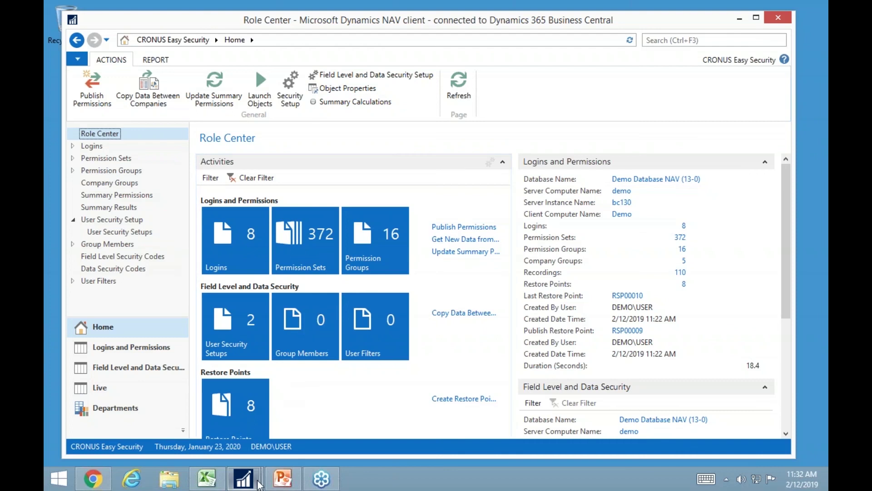
Switch to PowerPoint, start the slide show from the Demonstration slide and advance to the NAV Easy Security Pricing slide
{"action": "left_click", "coordinate": [280, 482]}
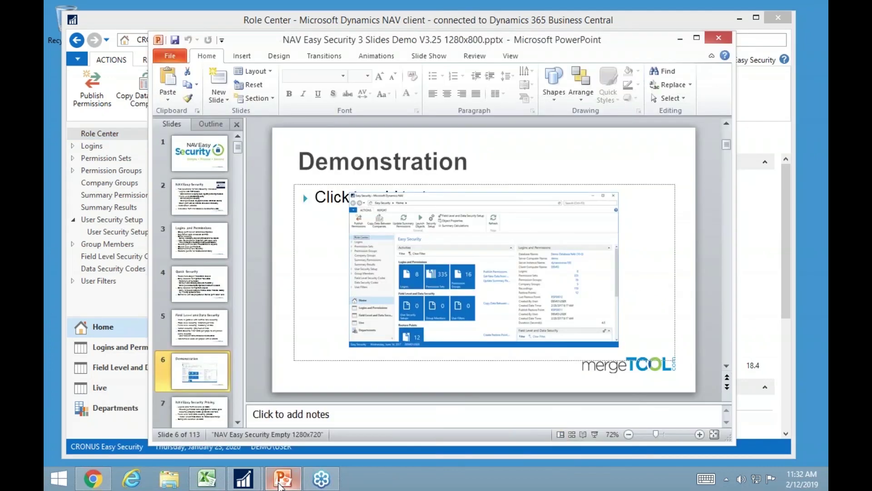
{"action": "left_click", "coordinate": [595, 434]}
{"action": "key", "text": "Right"}
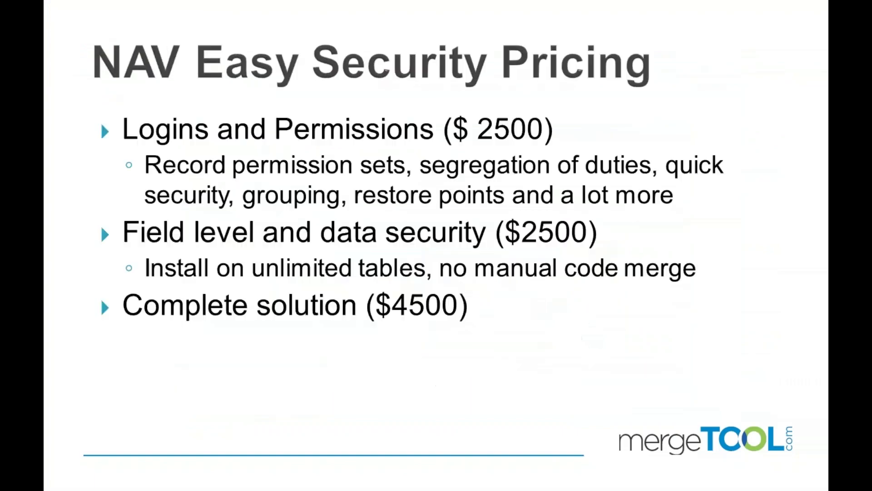